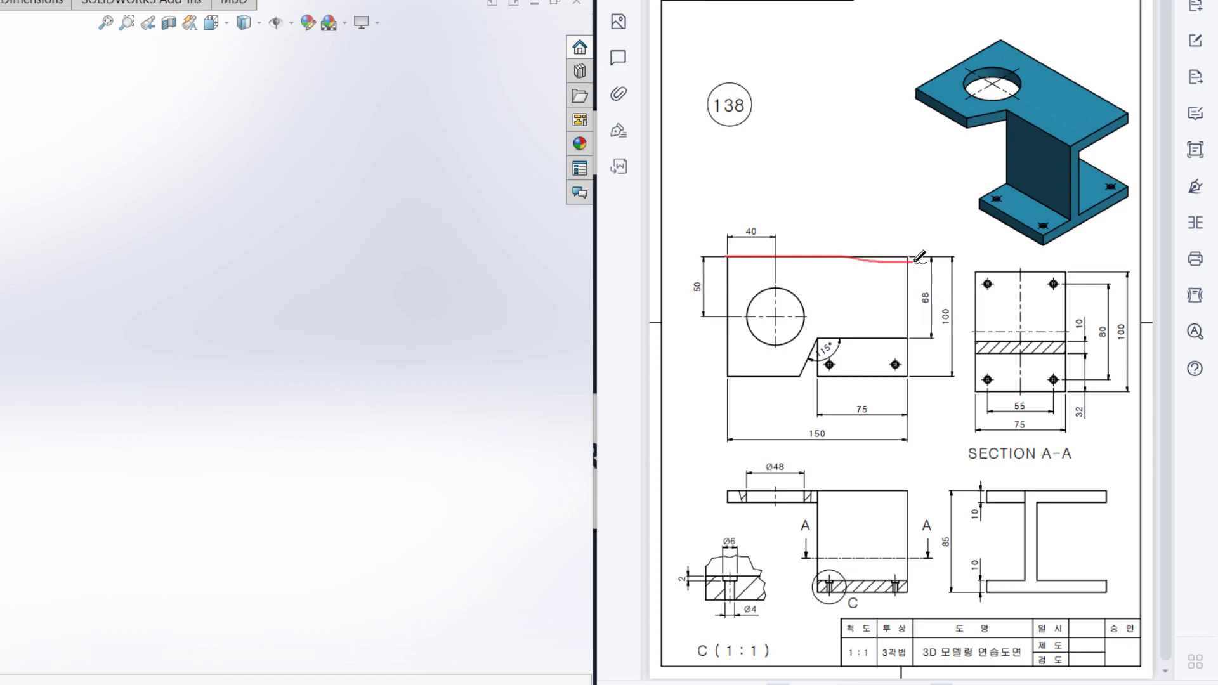
- Examine the top-view outline on the reference drawing, including its overall sizes, notch dimensions, angle and the plate thickness
mouse_move(729, 257)
left_mouse_down()
mouse_move(738, 373)
mouse_move(843, 376)
mouse_move(913, 371)
mouse_move(912, 255)
left_mouse_up()
mouse_move(869, 378)
left_mouse_down()
mouse_move(900, 358)
mouse_move(892, 353)
left_mouse_up()
key("ctrl+z")
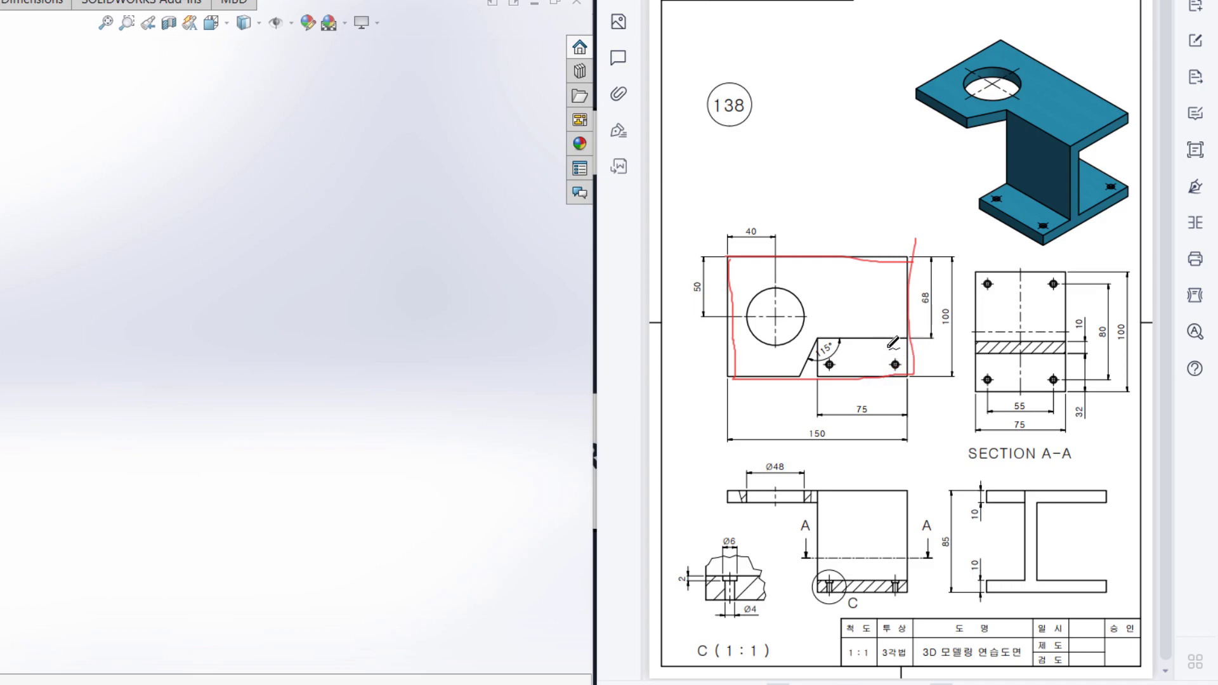
key("ctrl+z")
left_click_drag(735, 258, 736, 374)
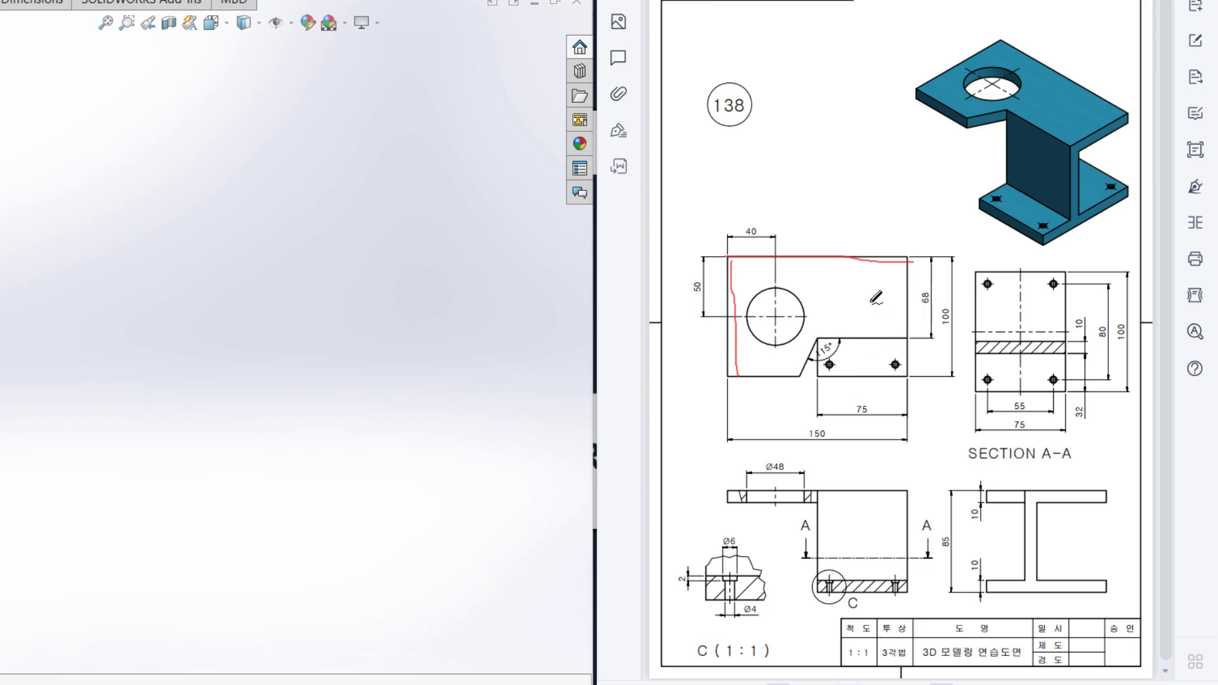
mouse_move(832, 437)
left_mouse_down()
mouse_move(793, 441)
mouse_move(833, 429)
left_mouse_up()
mouse_move(954, 290)
left_mouse_down()
mouse_move(927, 331)
mouse_move(947, 298)
left_mouse_up()
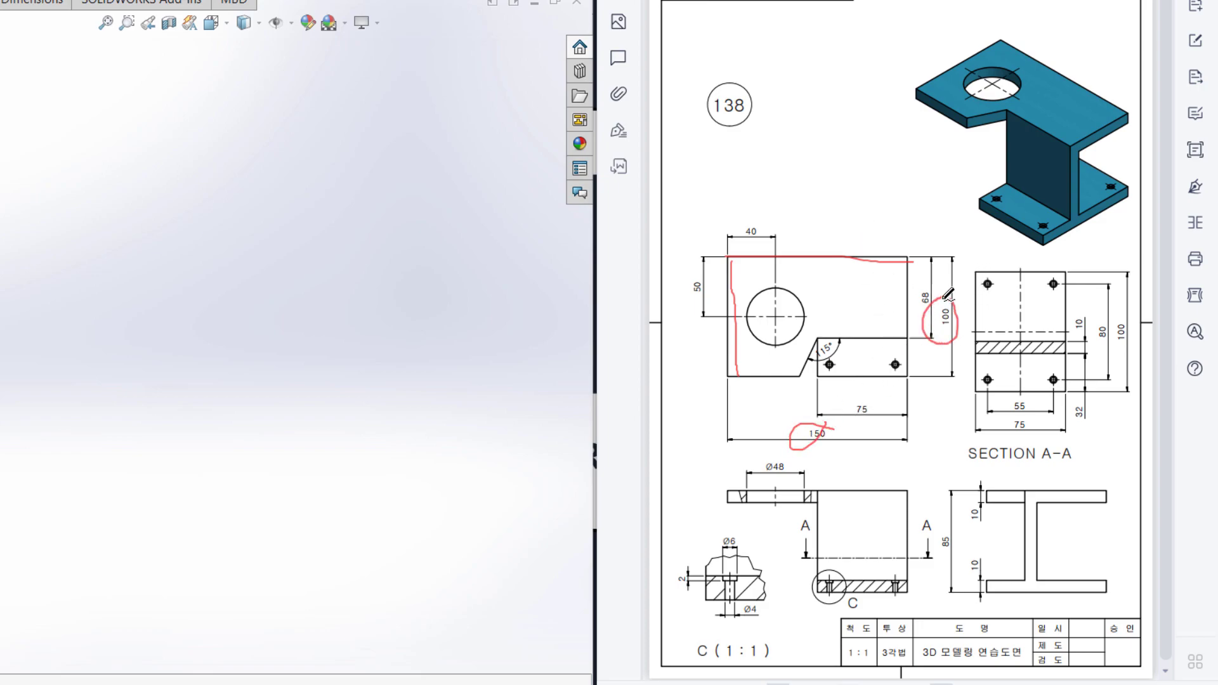
left_click_drag(912, 260, 909, 348)
mouse_move(925, 286)
left_mouse_down()
mouse_move(926, 313)
mouse_move(934, 282)
left_mouse_up()
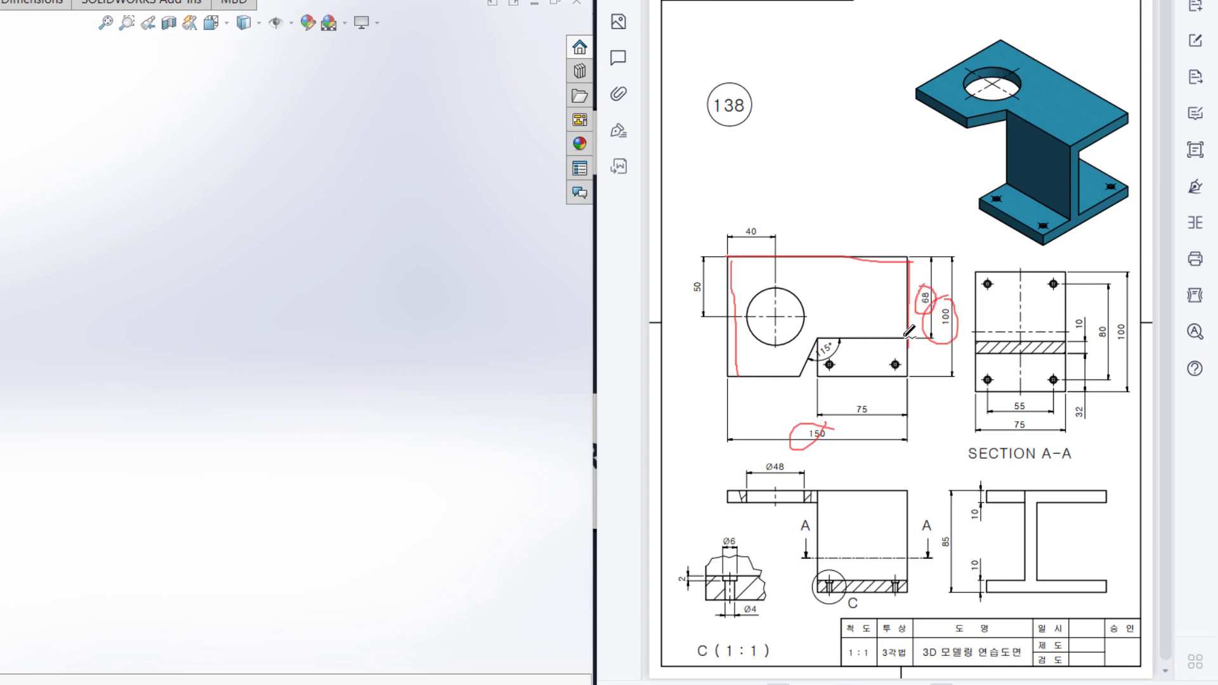
left_click_drag(908, 336, 861, 338)
mouse_move(883, 396)
left_mouse_down()
mouse_move(851, 409)
mouse_move(871, 399)
left_mouse_up()
mouse_move(816, 342)
left_mouse_down()
mouse_move(809, 374)
mouse_move(840, 341)
left_mouse_up()
left_click_drag(734, 374, 812, 378)
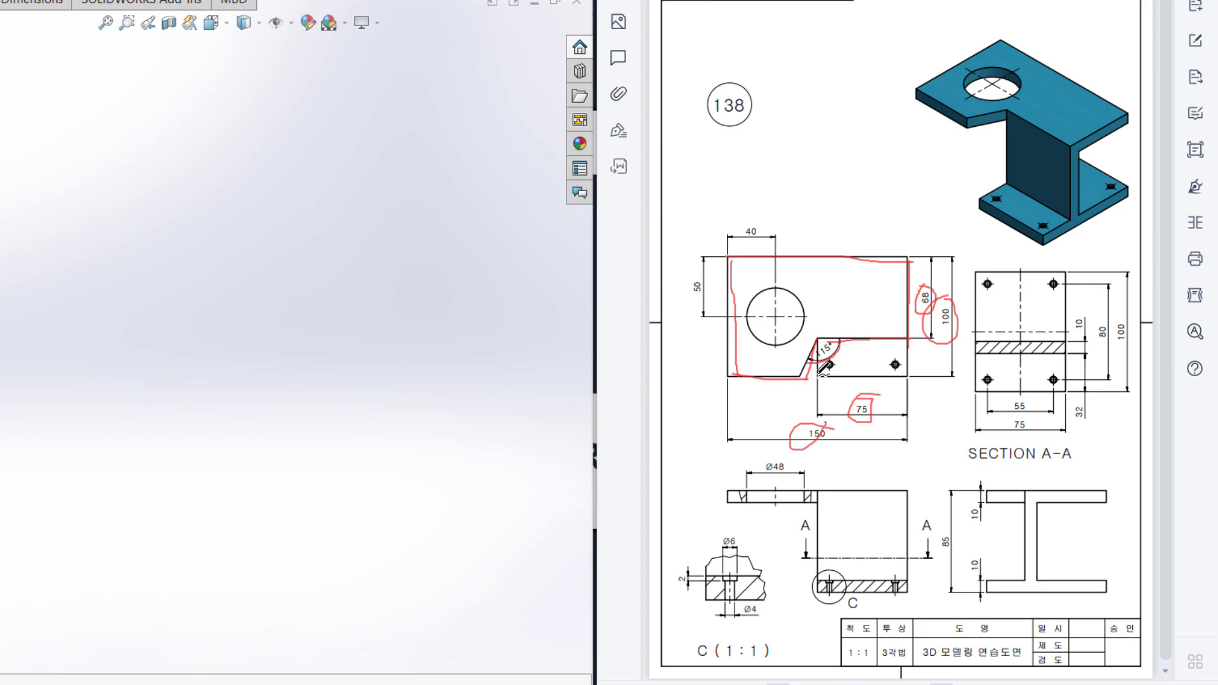
mouse_move(994, 488)
left_mouse_down()
mouse_move(954, 514)
mouse_move(961, 488)
left_mouse_up()
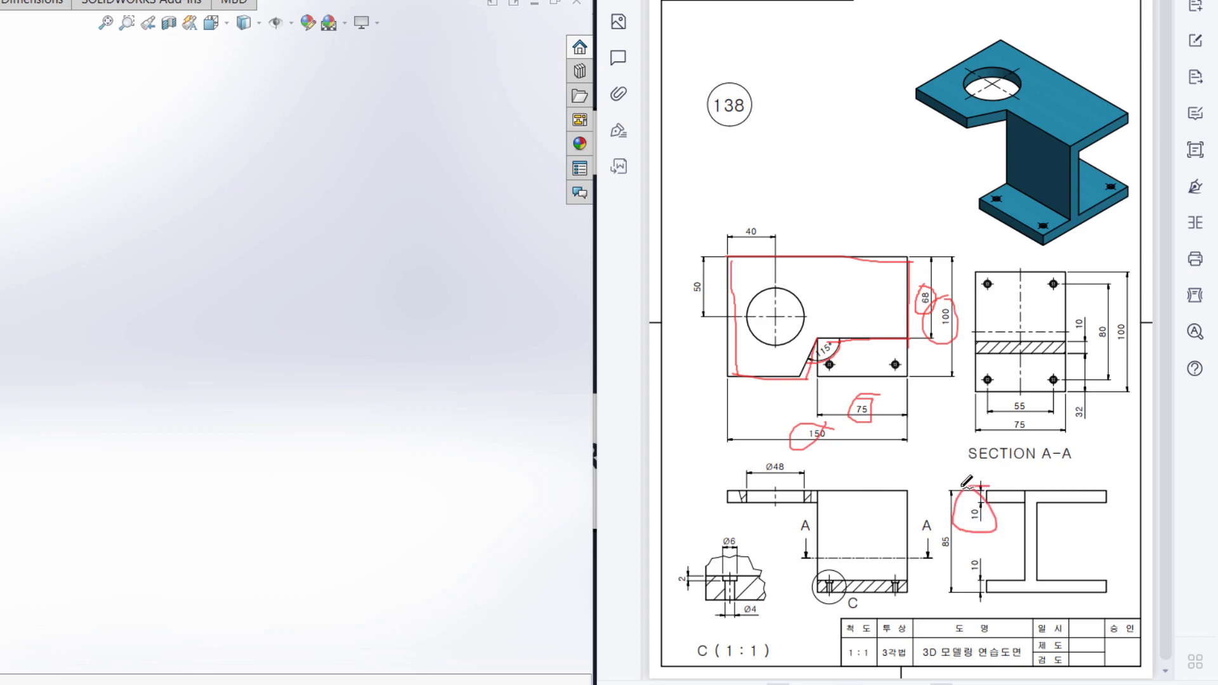
key("ctrl+z")
key("ctrl+z")
key("ctrl+z")
key("ctrl+z")
key("ctrl+z")
key("ctrl+z")
key("ctrl+z")
key("ctrl+z")
key("ctrl+z")
key("ctrl+z")
key("ctrl+z")
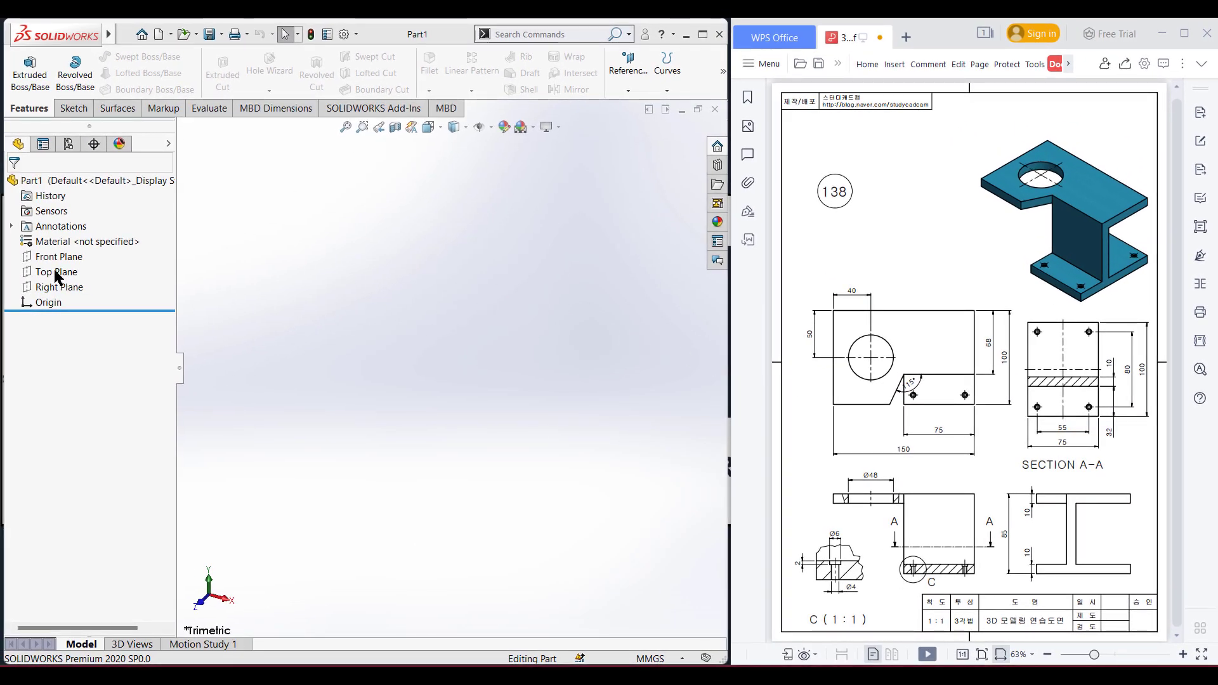
- Start a sketch on the Top Plane and draw a corner rectangle from the origin, 150 mm wide and 100 mm high
right_click(55, 272)
left_click(64, 255)
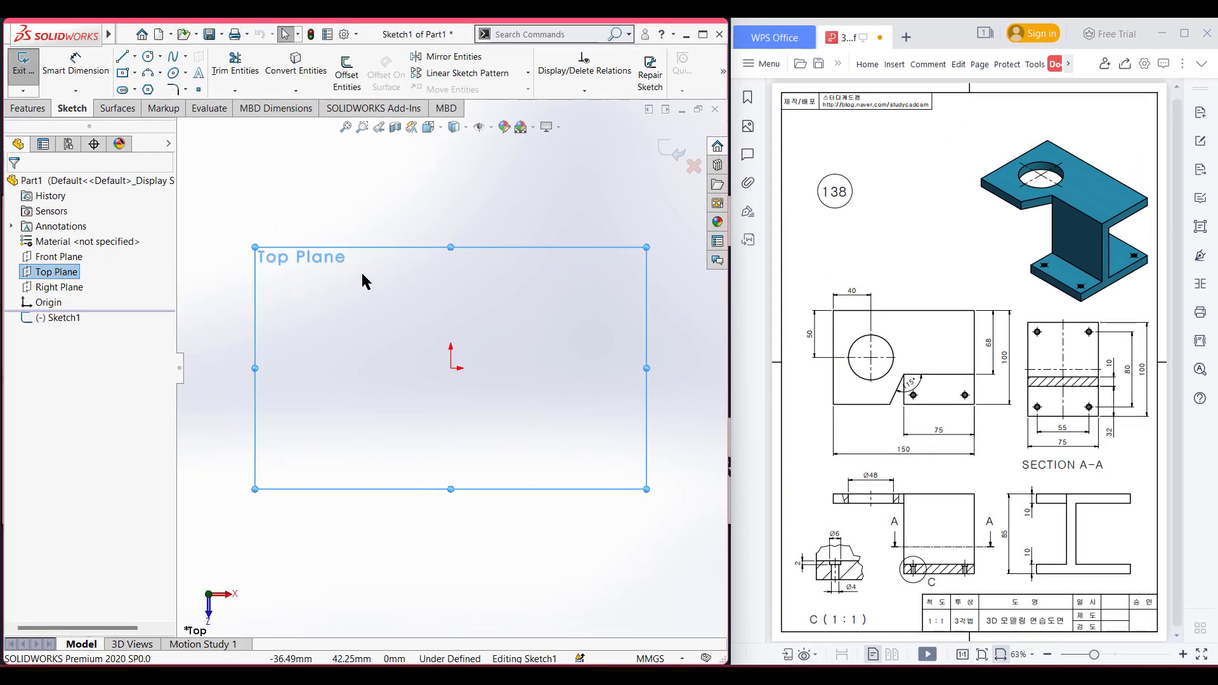
left_click(135, 75)
left_click(162, 89)
left_click(451, 368)
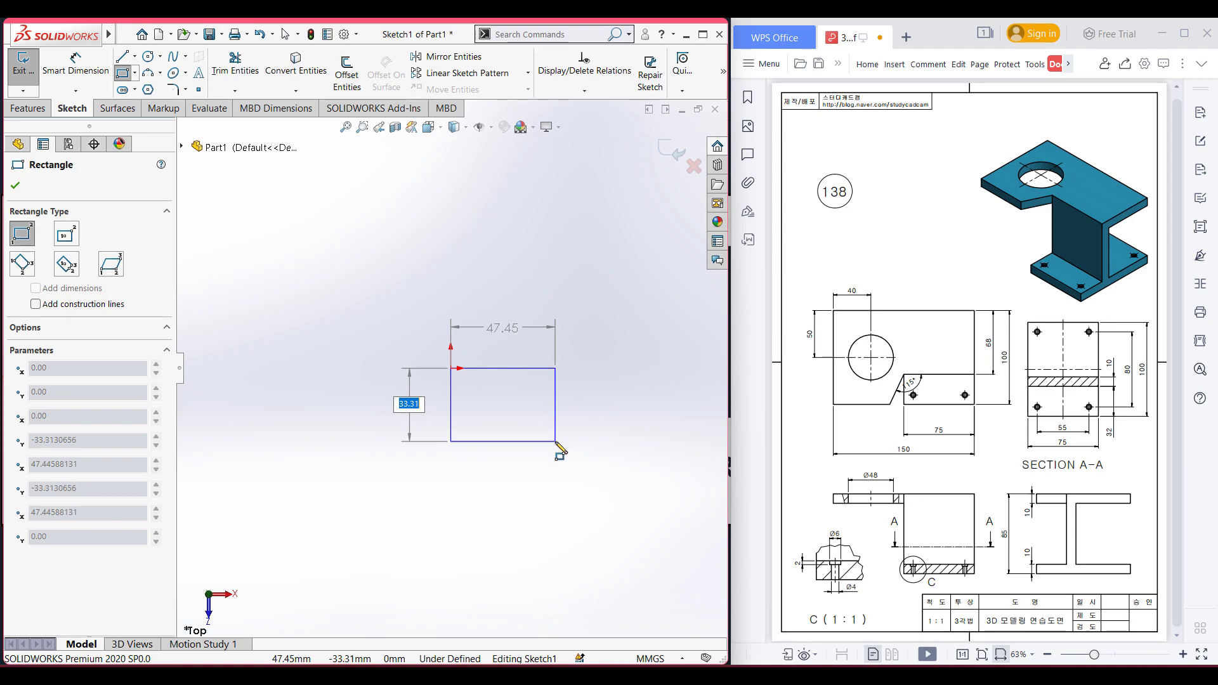
type("100")
key("Tab")
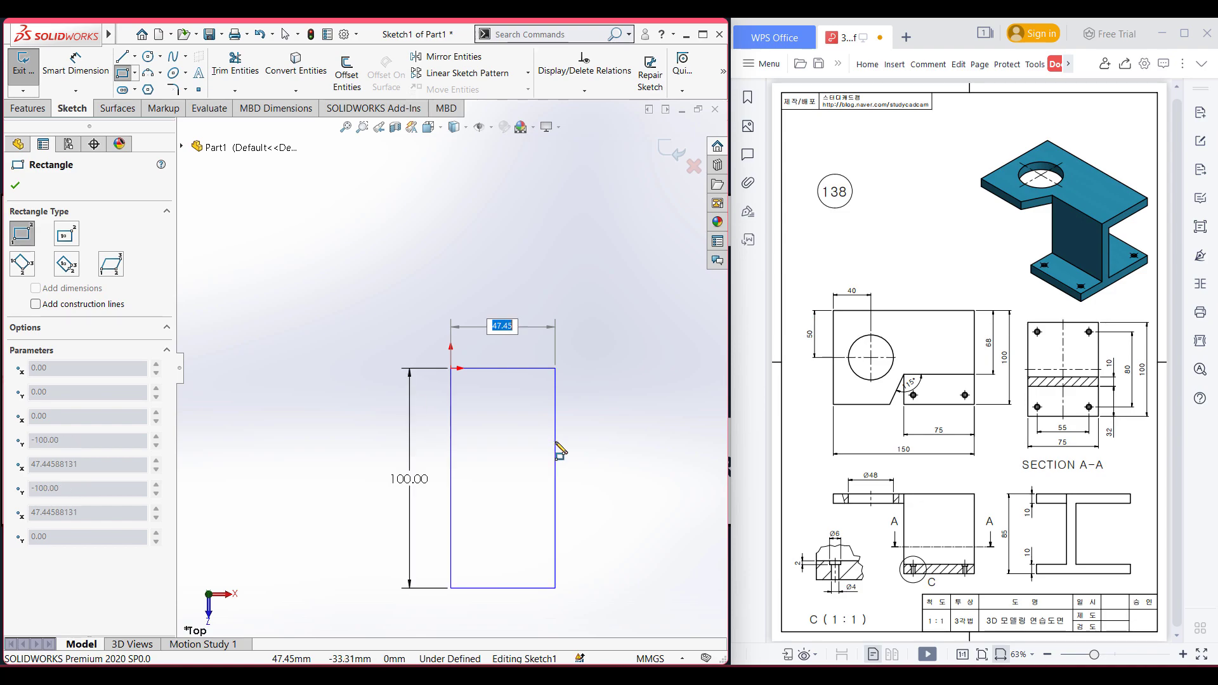
key("Return")
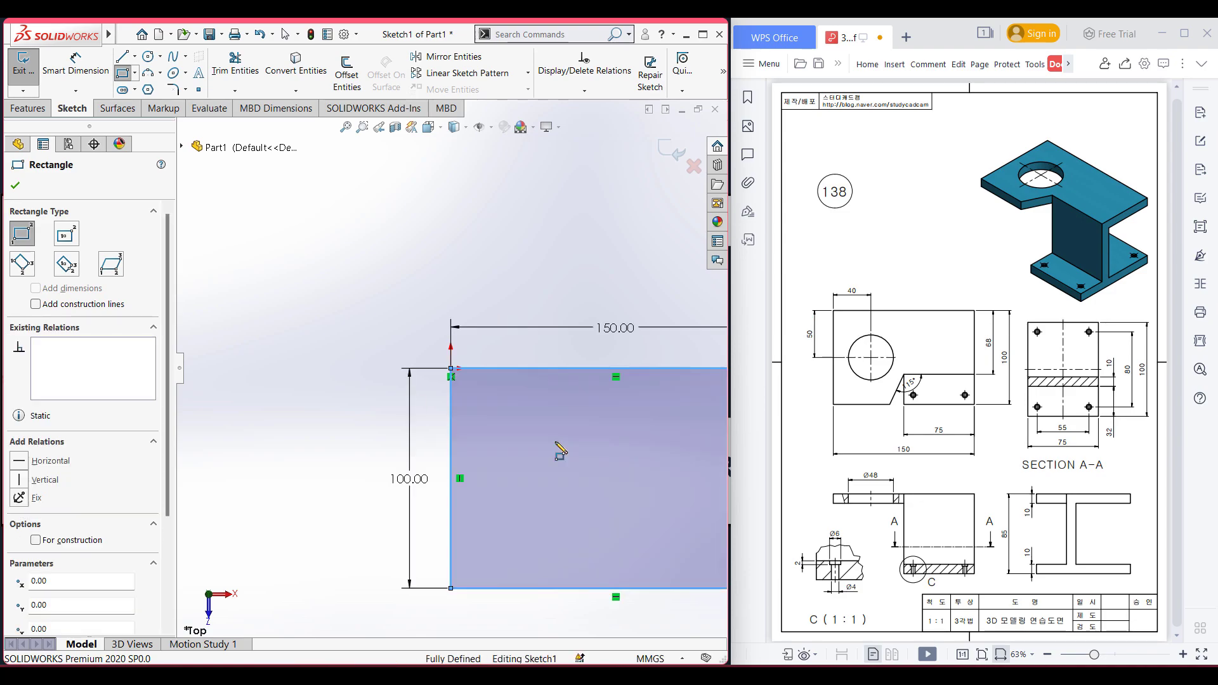
scroll(546, 439, "up", 2)
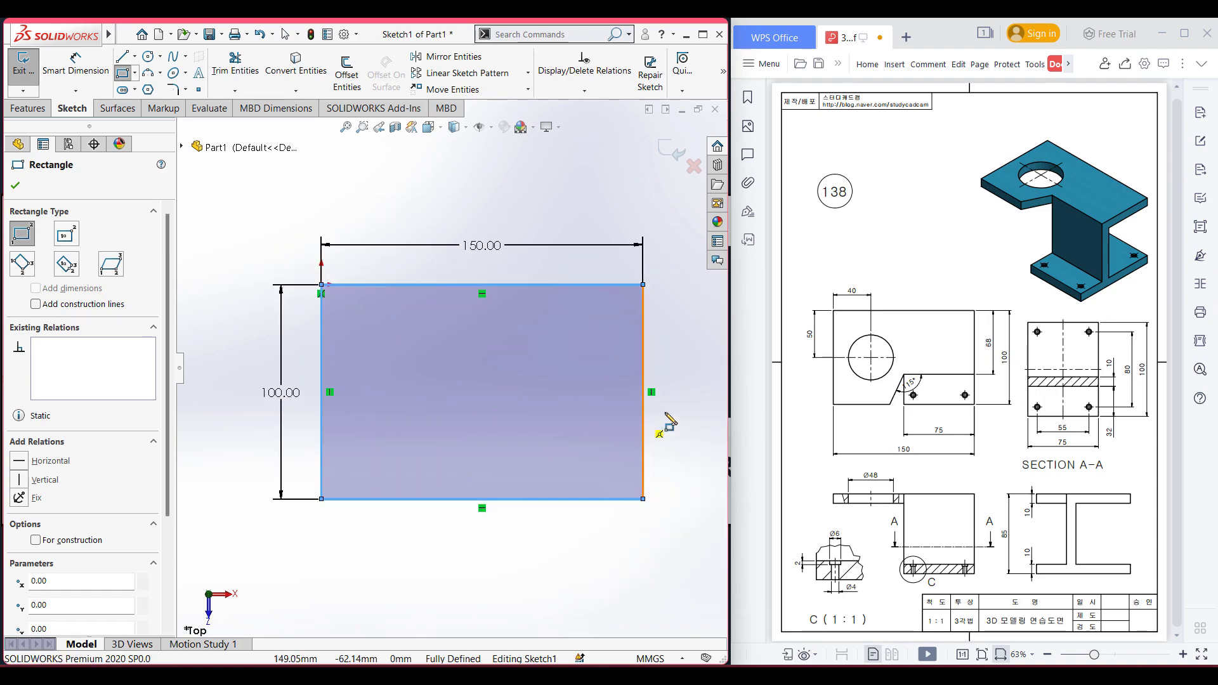
- Trim away the rectangle's lower and right-hand edges
right_click_drag(676, 412, 638, 471)
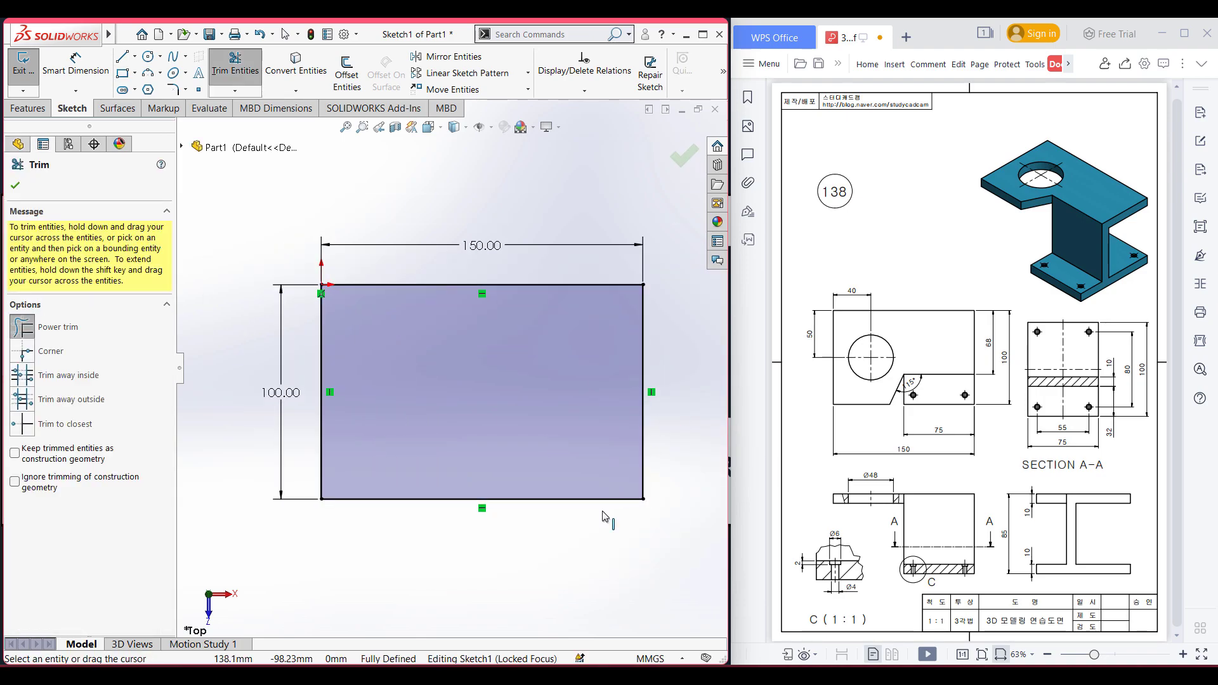
left_click_drag(612, 504, 653, 470)
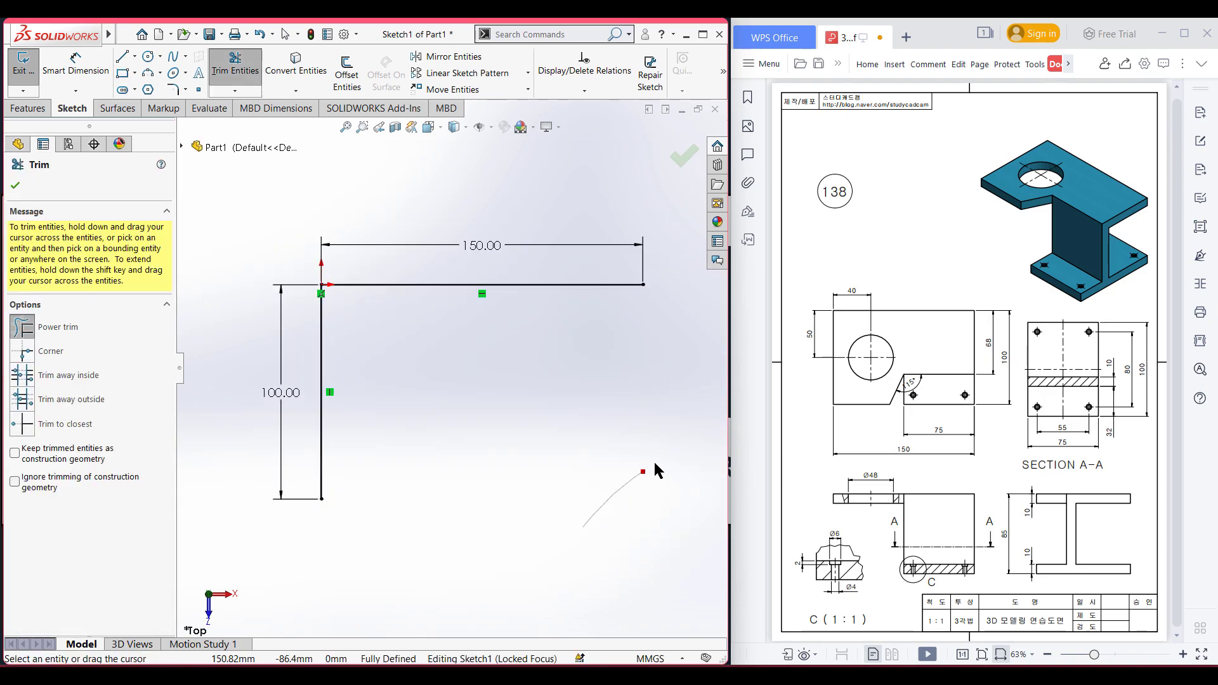
left_click(15, 185)
- From the 150 mm edge's free end, draw a 68 mm line down, a 75 mm line left and a slanted line about 36 mm long
left_click(121, 57)
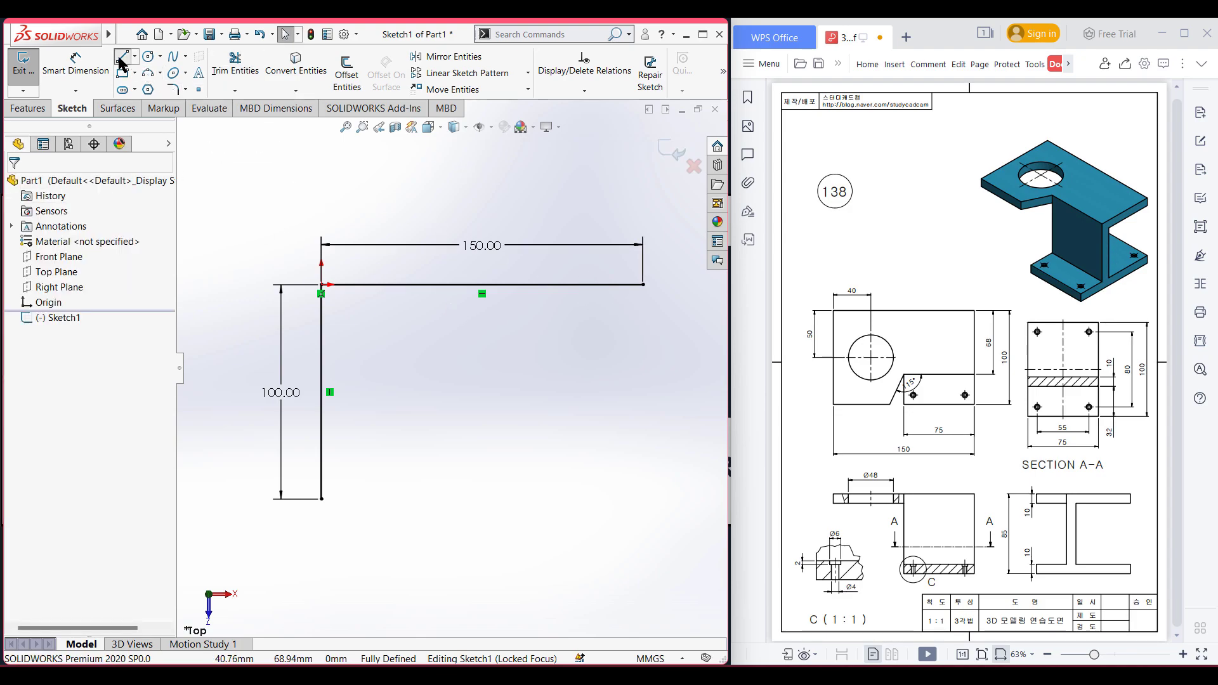
left_click(643, 286)
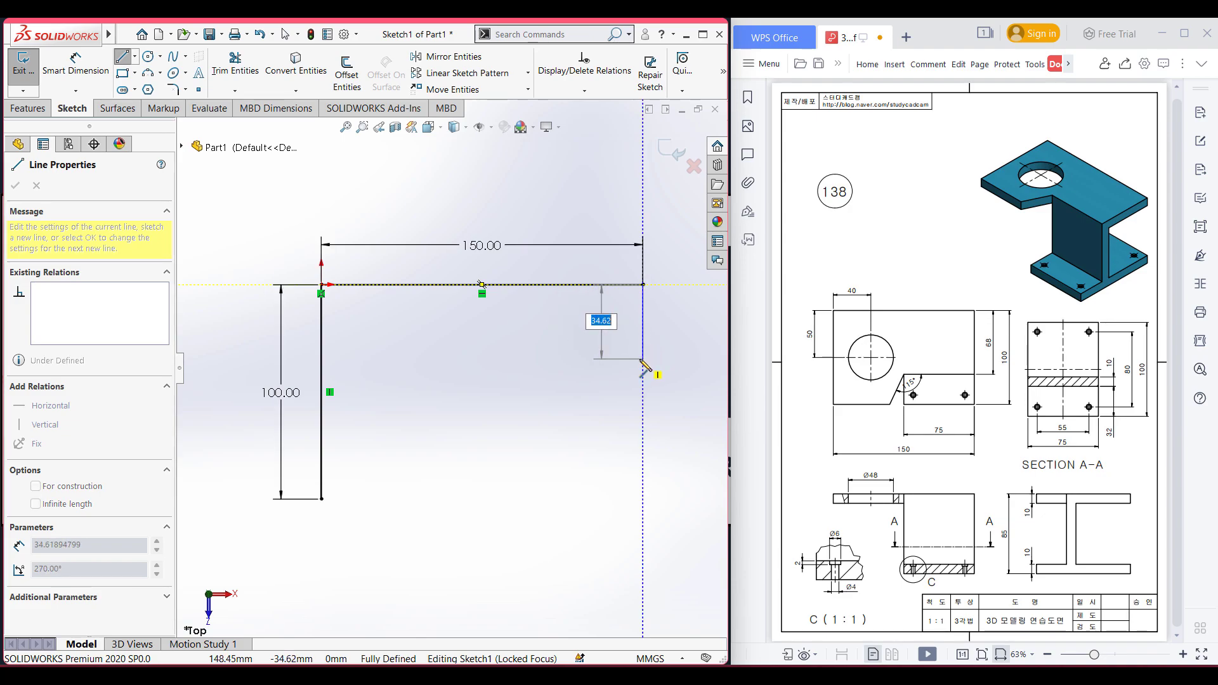
type("68")
key("Return")
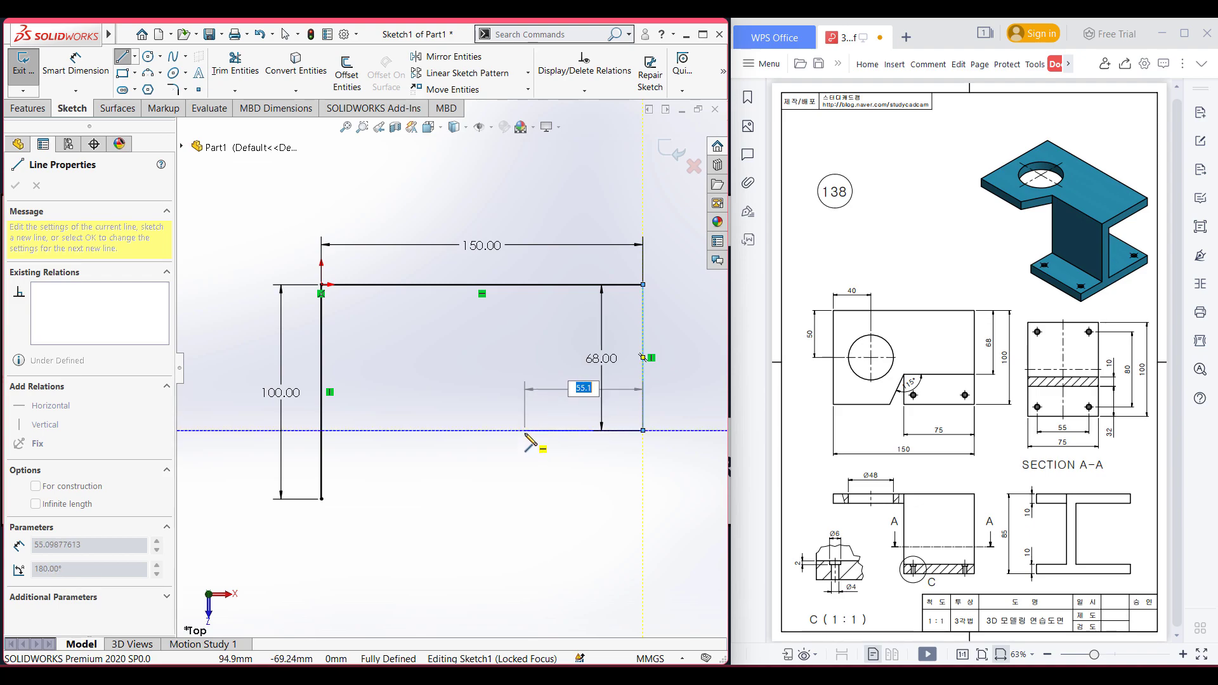
type("75")
key("Return")
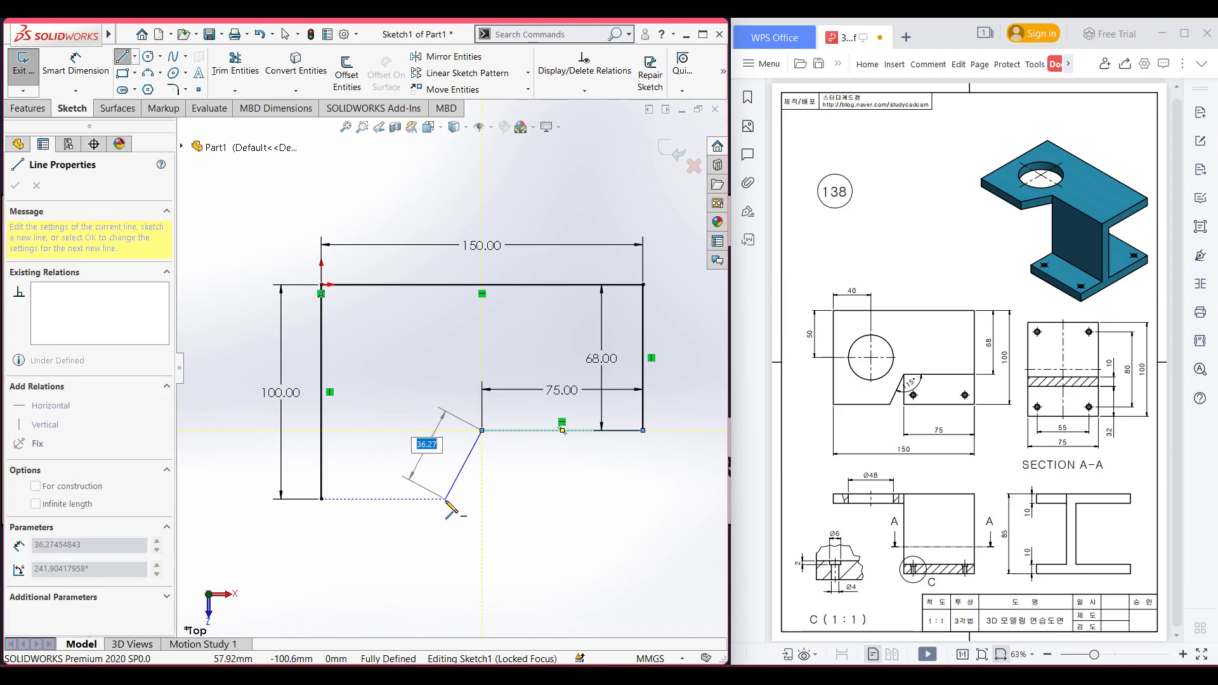
left_click(447, 499)
key("Escape")
key("Escape")
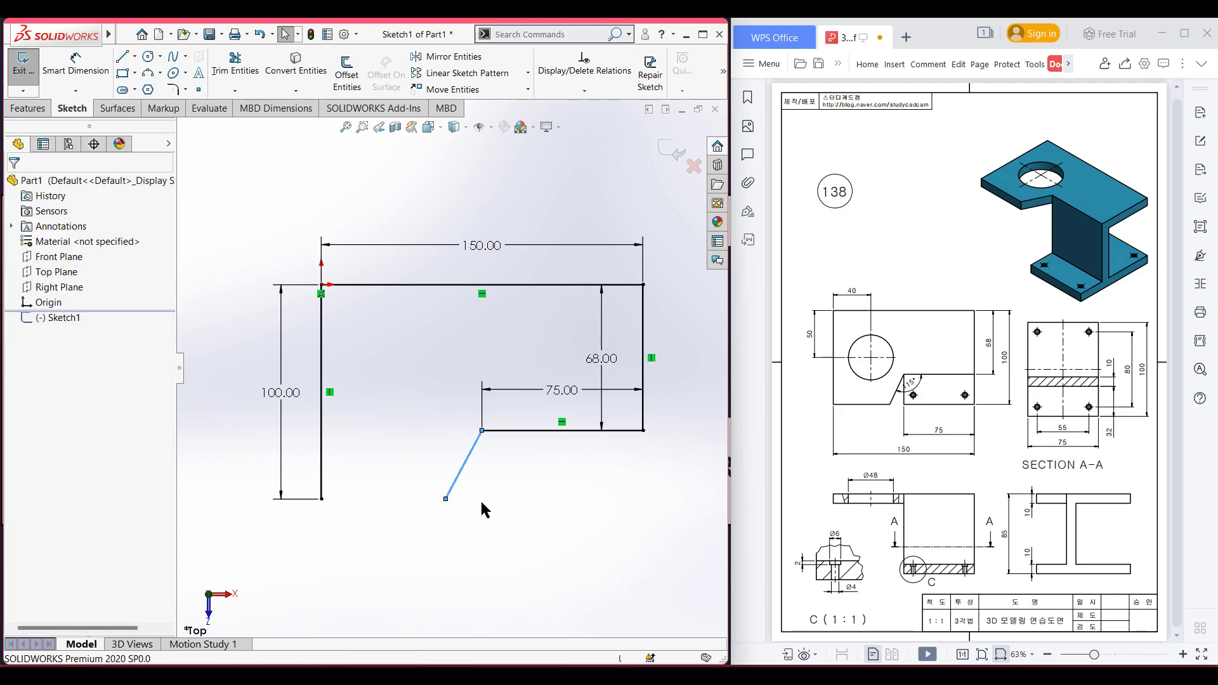
- Add a Horizontal relation between the slanted line's lower endpoint and the lower endpoint of the 100 mm edge
left_click(446, 498)
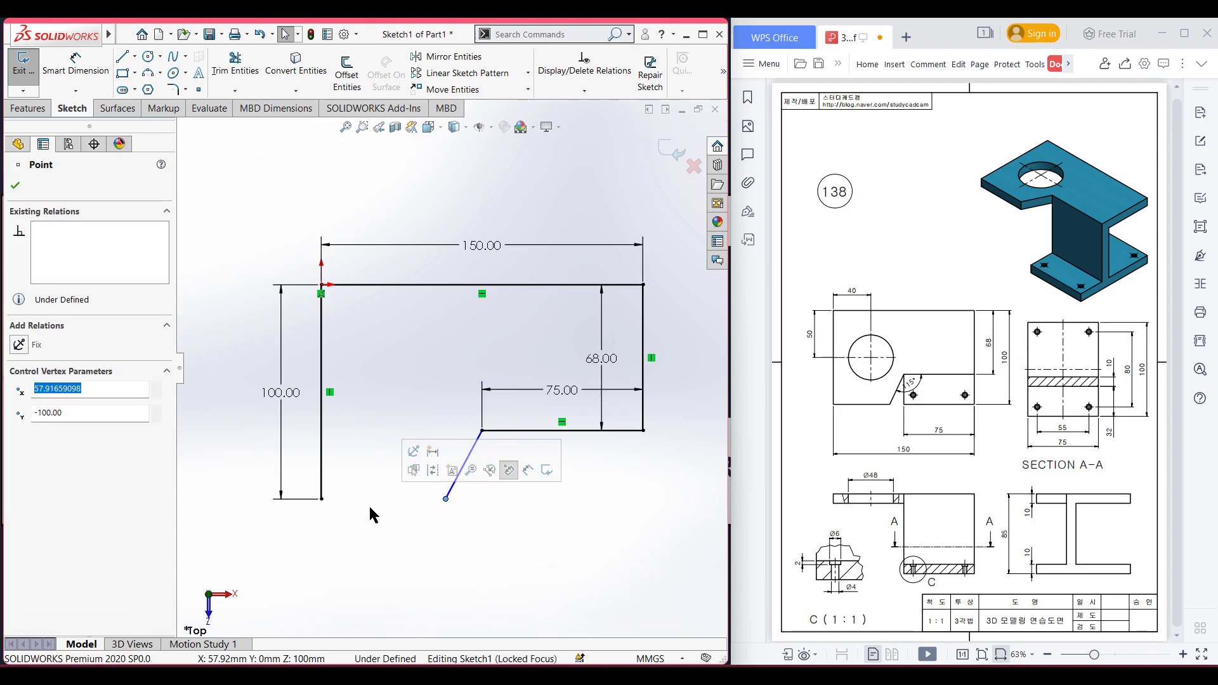
left_click(322, 499, "ctrl")
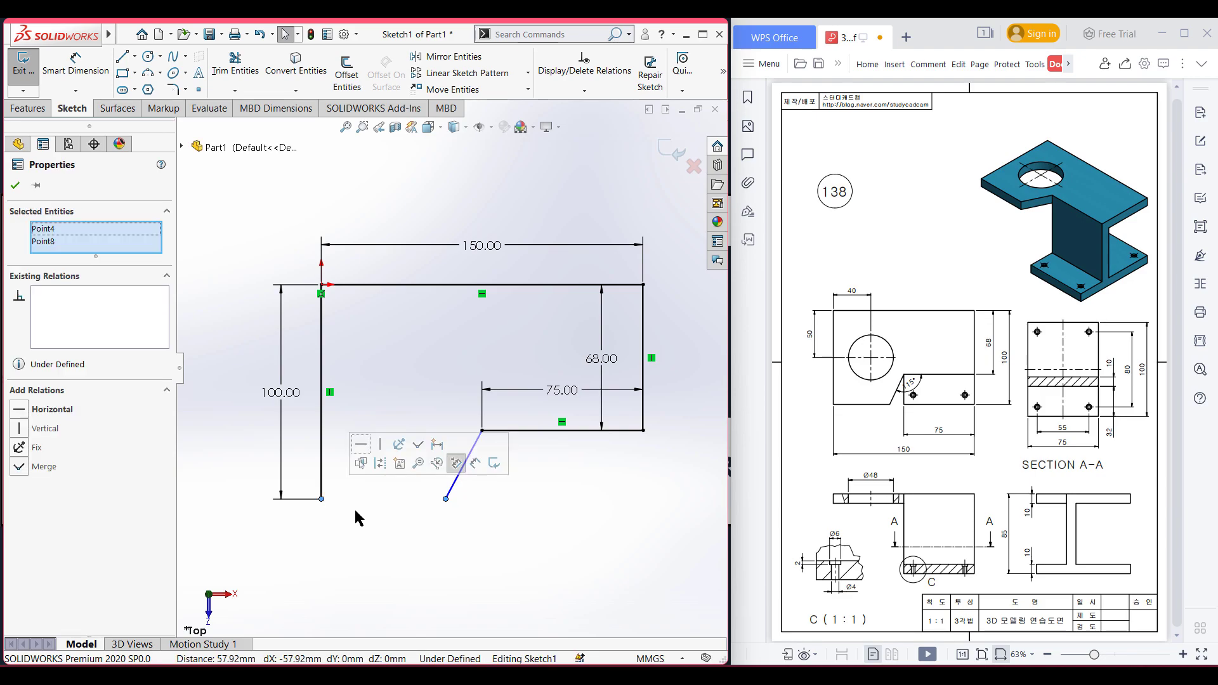
left_click(51, 409)
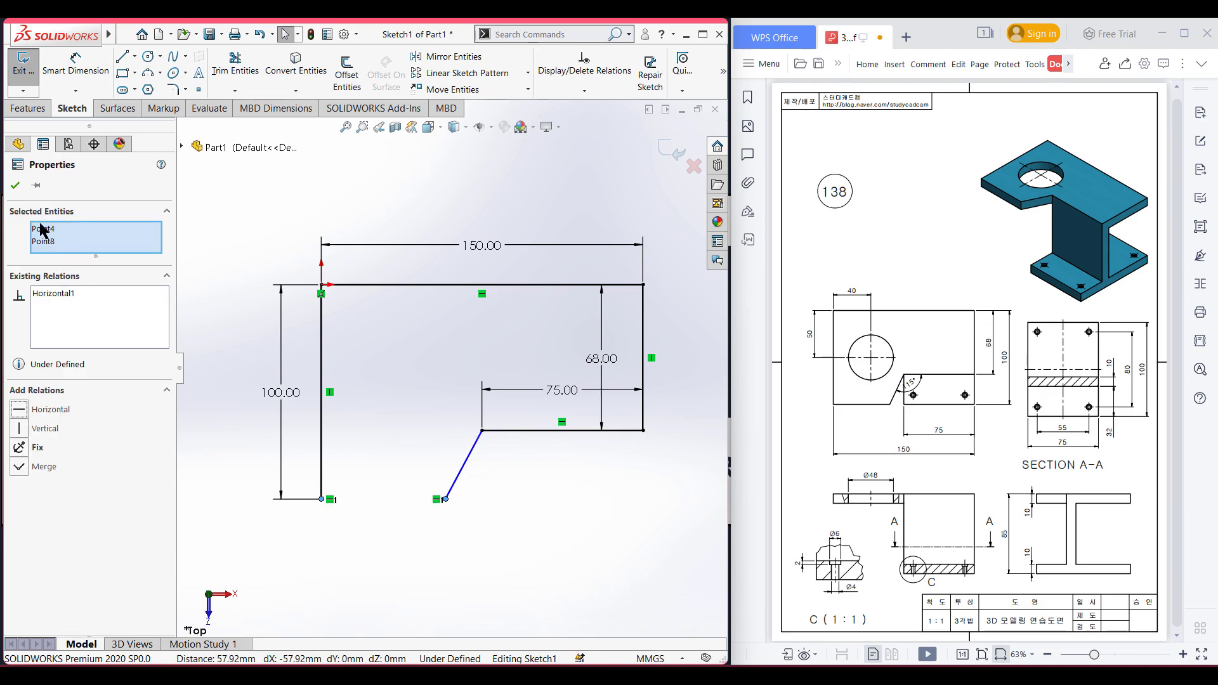
left_click(16, 184)
- Dimension the angle between the slanted line and the 75 mm line as 115 degrees
right_click_drag(569, 505, 567, 444)
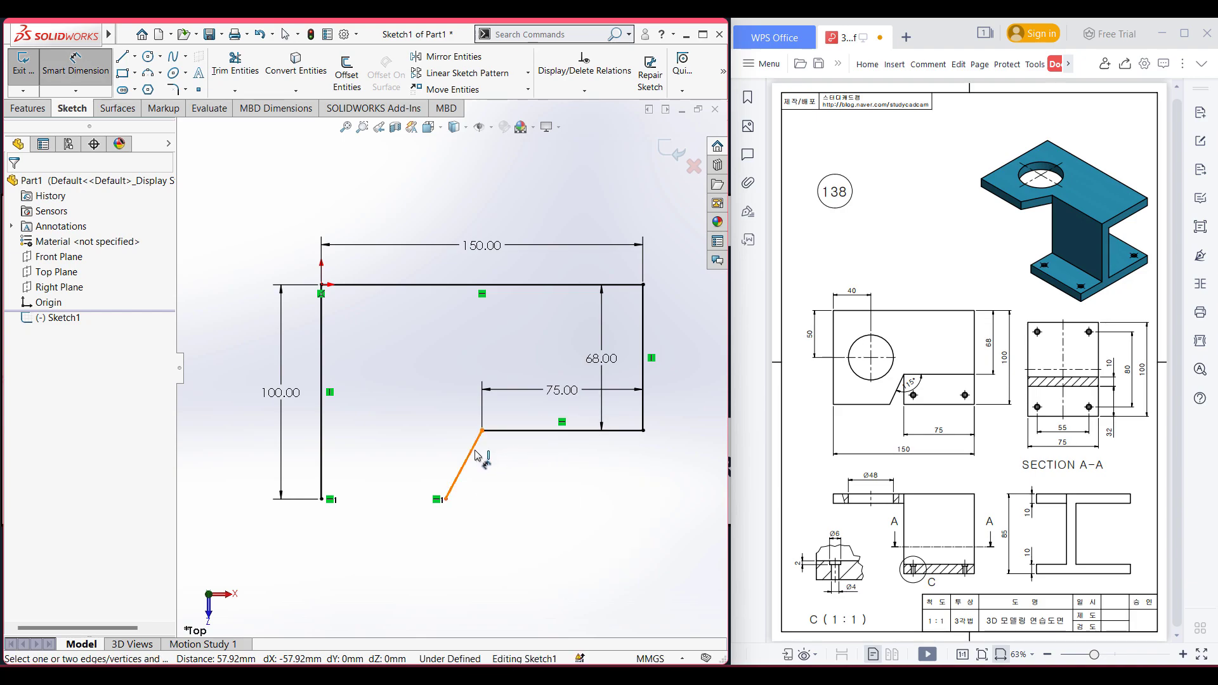
left_click(480, 444)
left_click(533, 432)
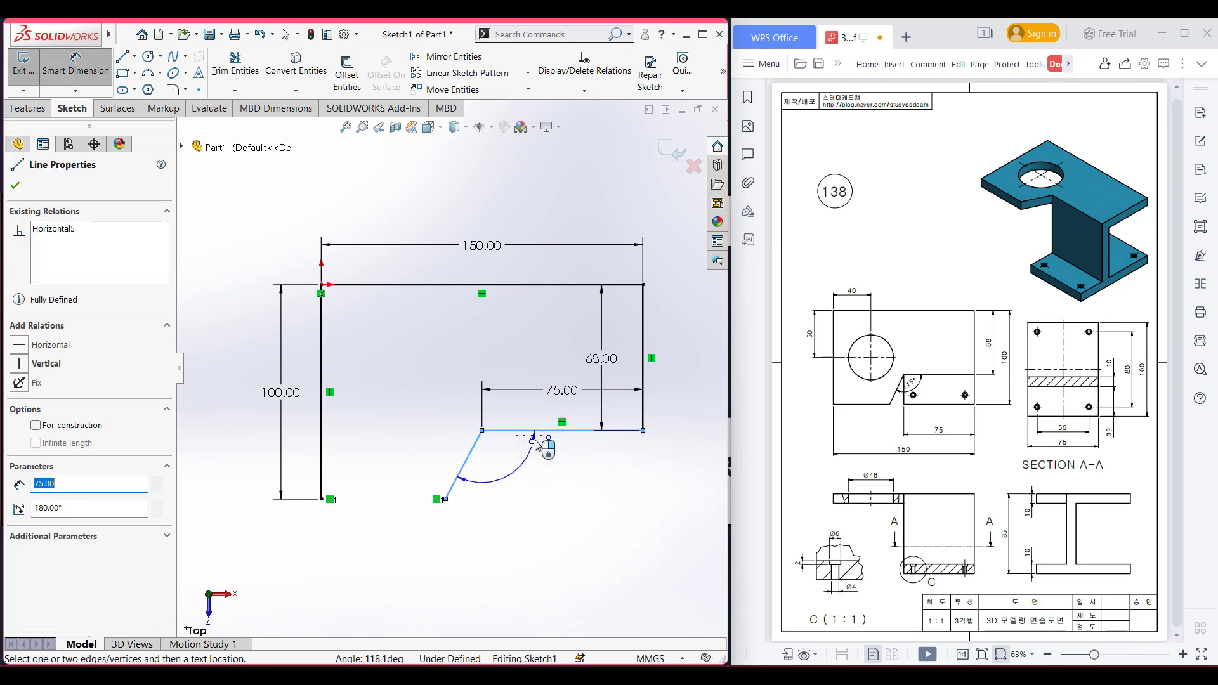
left_click(532, 449)
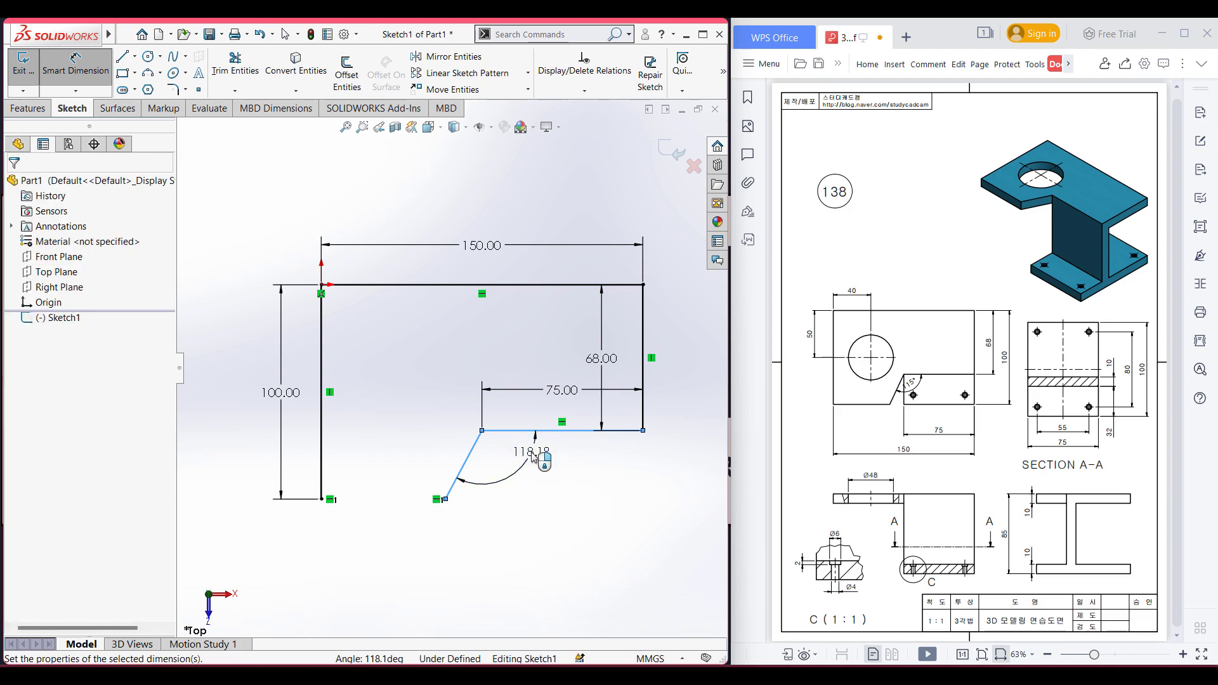
type("115")
key("Return")
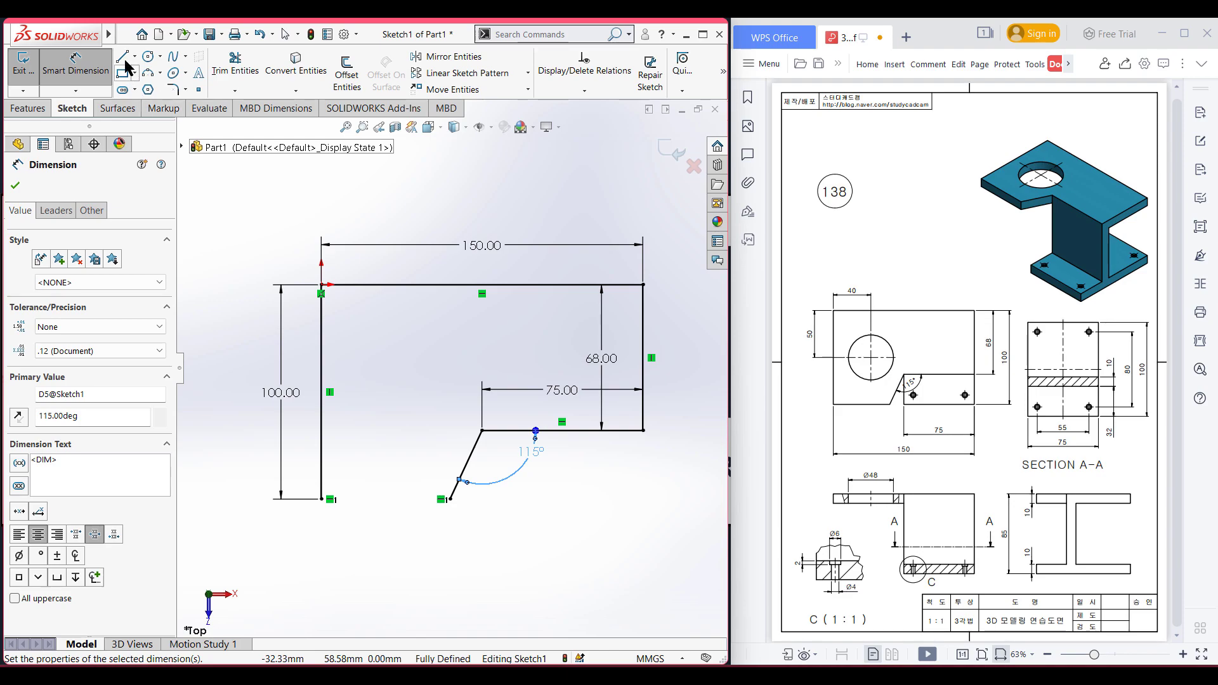
- Close the profile with a horizontal line from the 100 mm edge's lower end to the slanted line's lower end
left_click(123, 59)
left_click(330, 499)
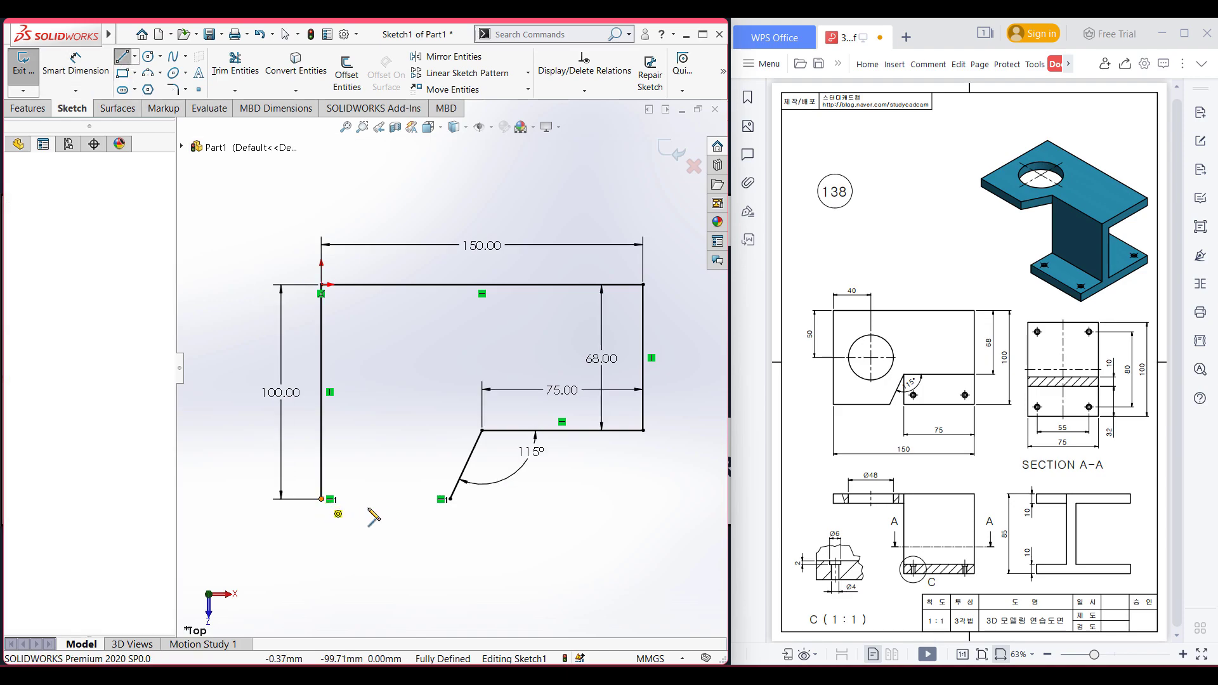
left_click(450, 499)
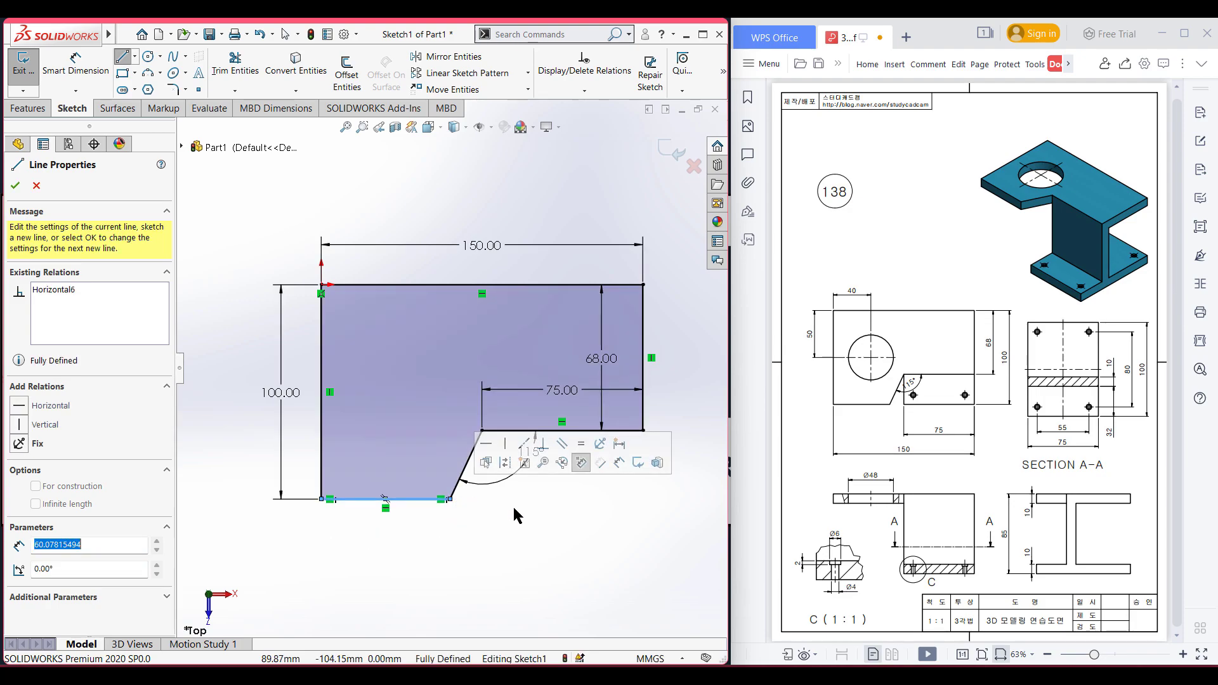
left_click(18, 187)
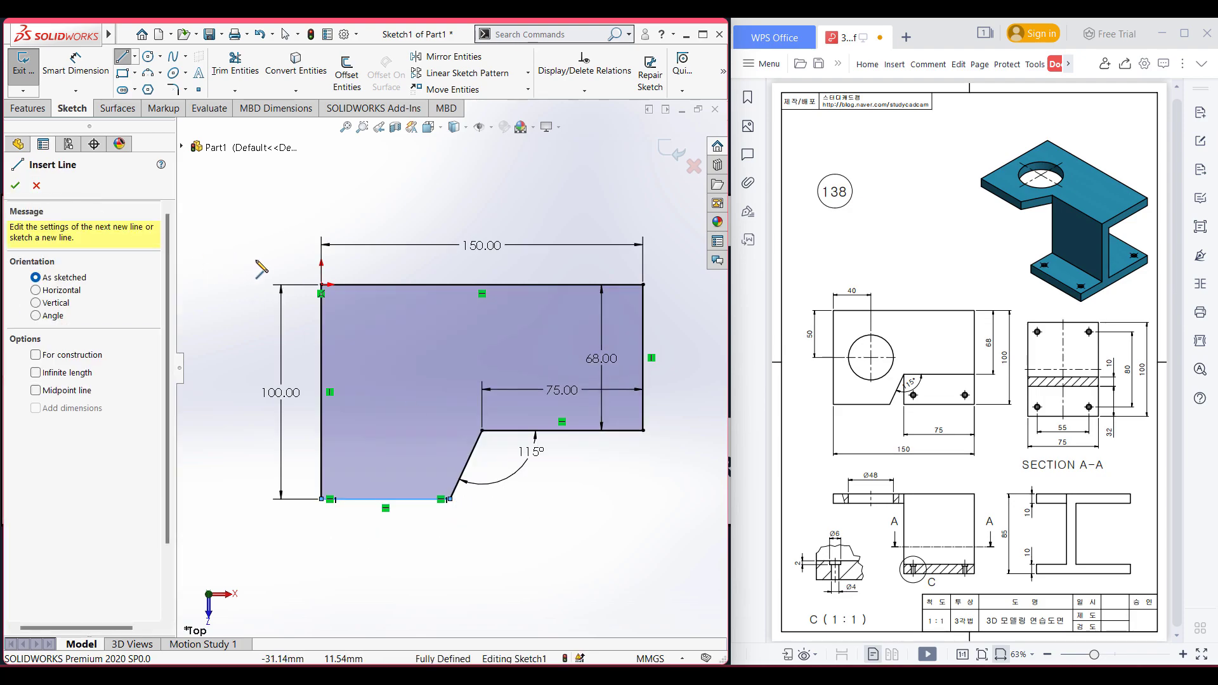
left_click(15, 186)
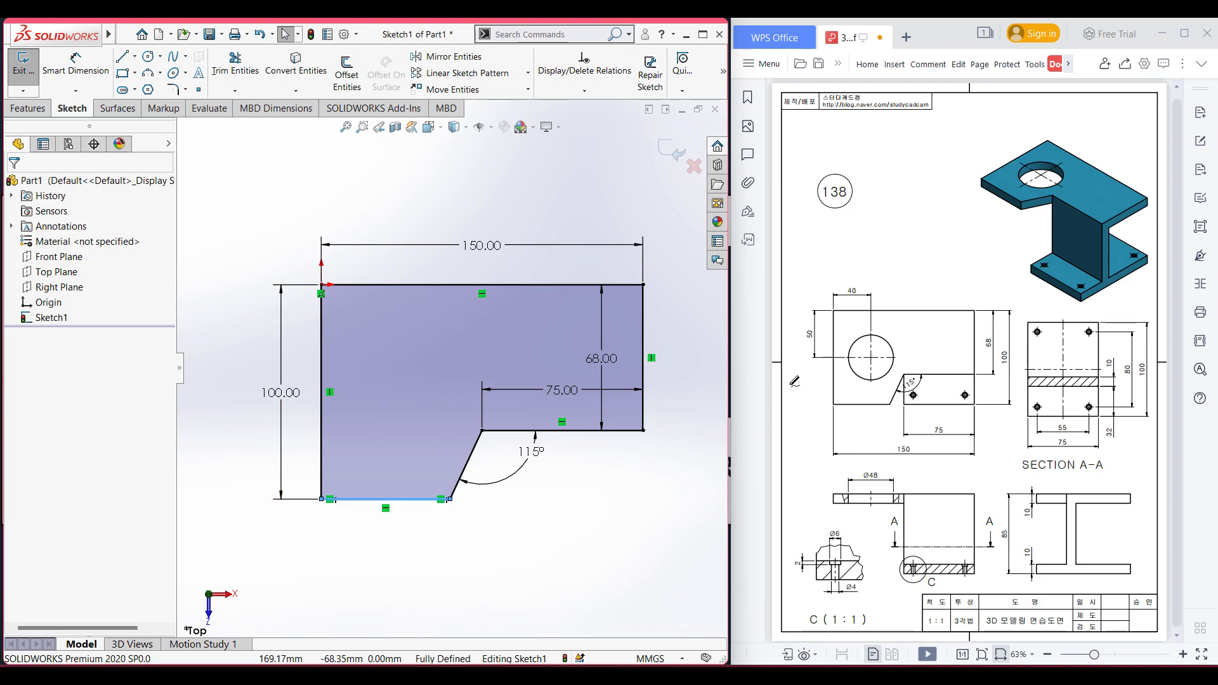
- Check the hole's size and position on the drawing, and sketch a 48 mm diameter circle inside the left part of the profile
left_click_drag(888, 346, 867, 340)
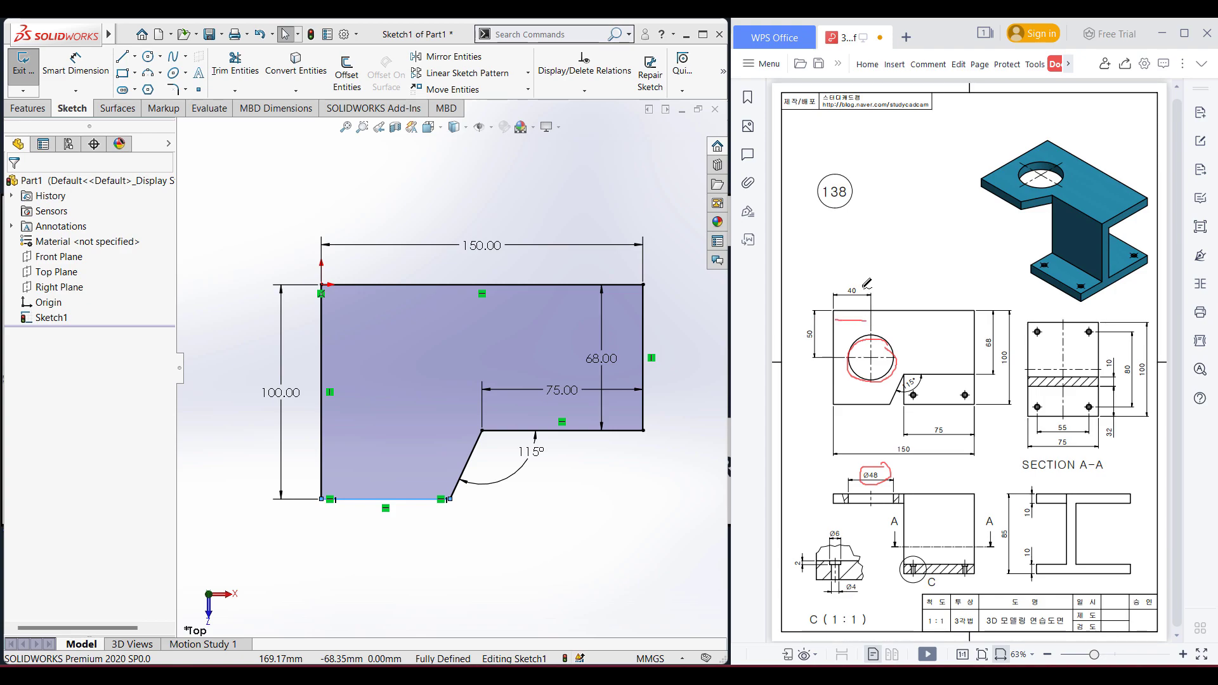
mouse_move(845, 287)
left_mouse_down()
mouse_move(864, 302)
mouse_move(838, 299)
mouse_move(811, 319)
left_mouse_up()
key("Escape")
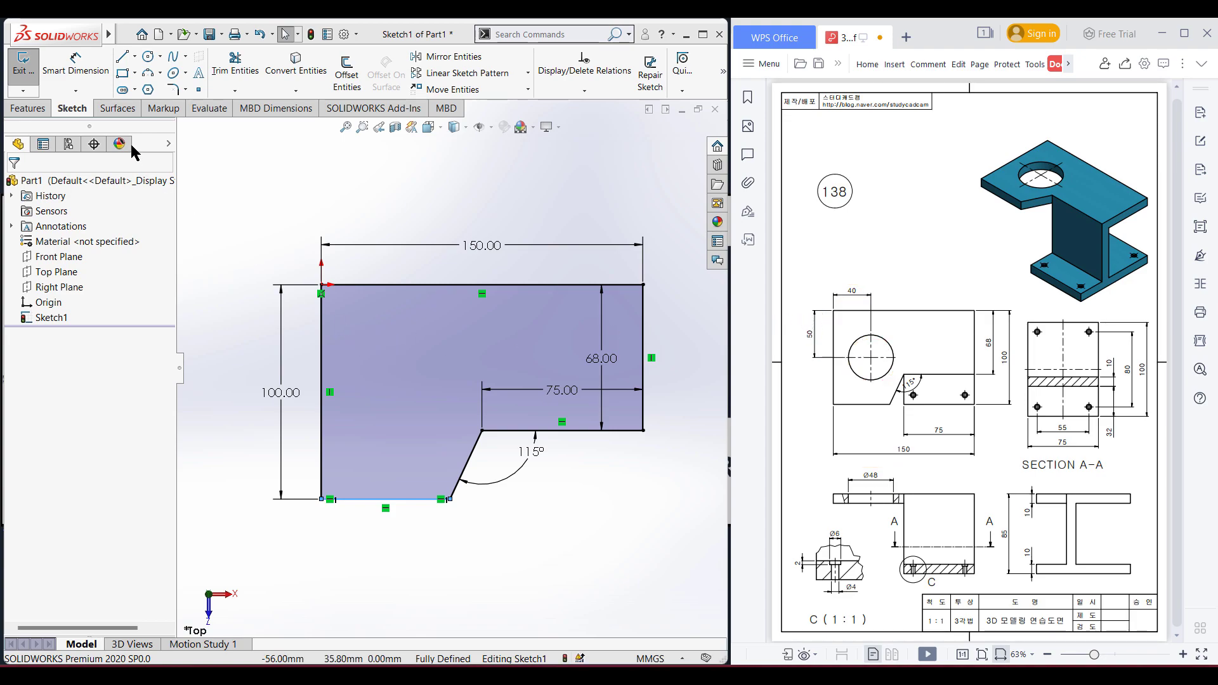
left_click(146, 62)
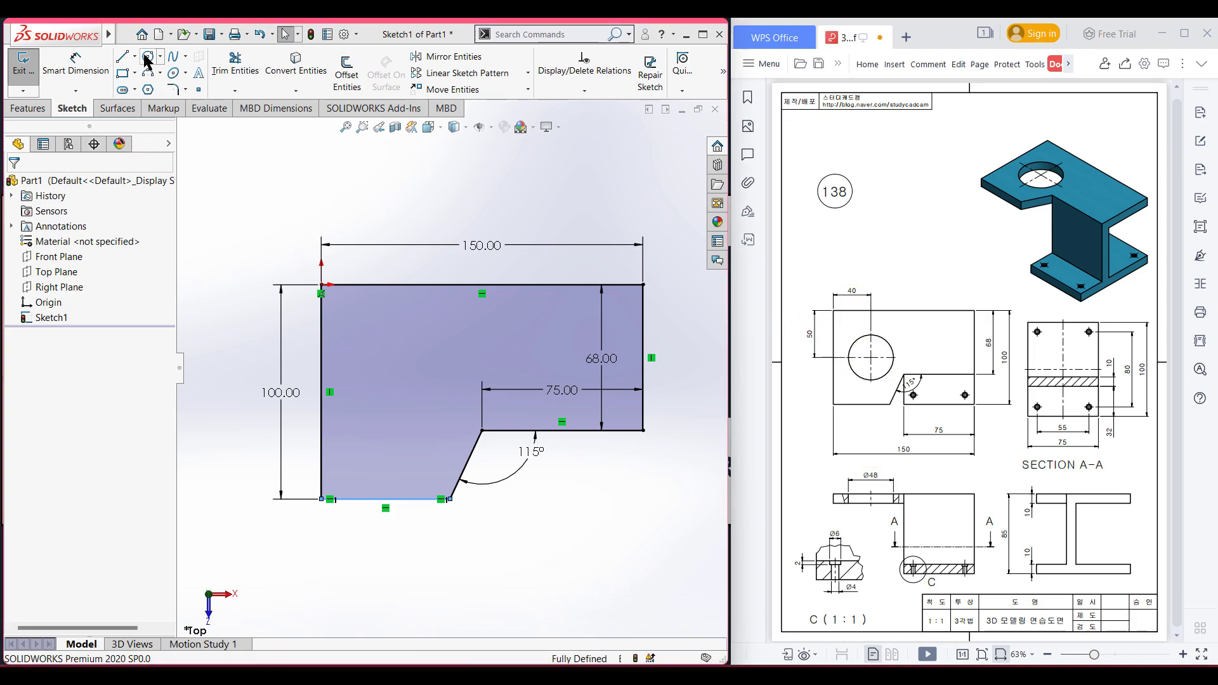
left_click(393, 373)
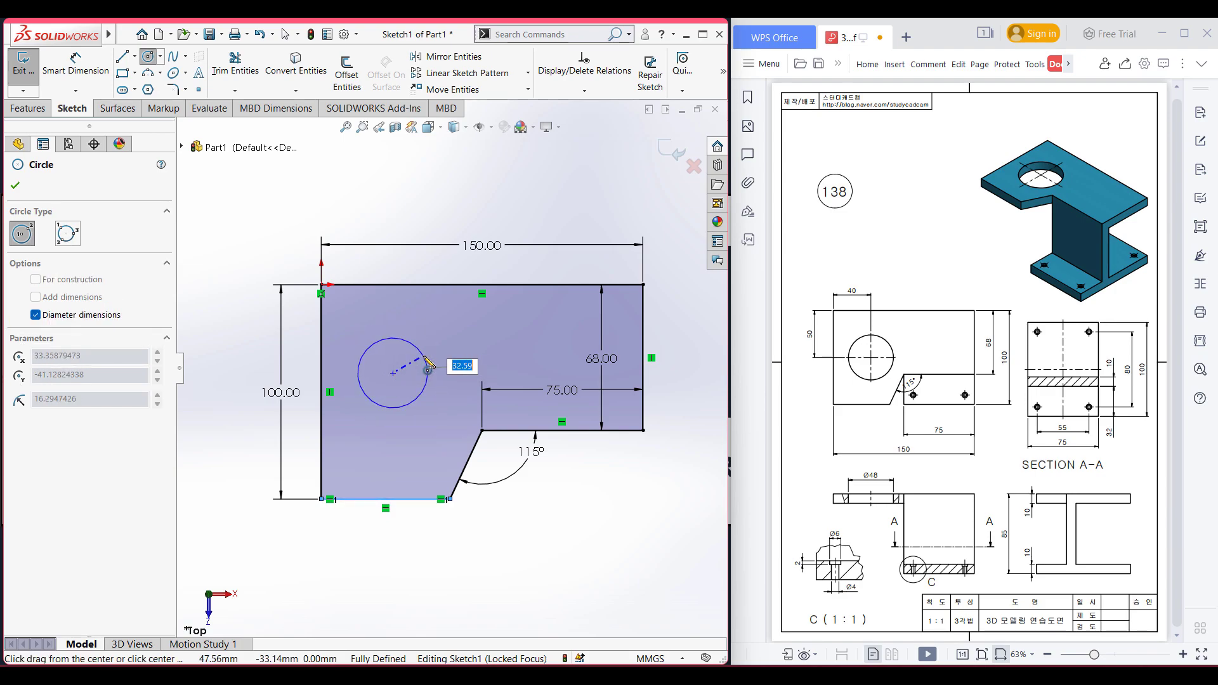
key("Return")
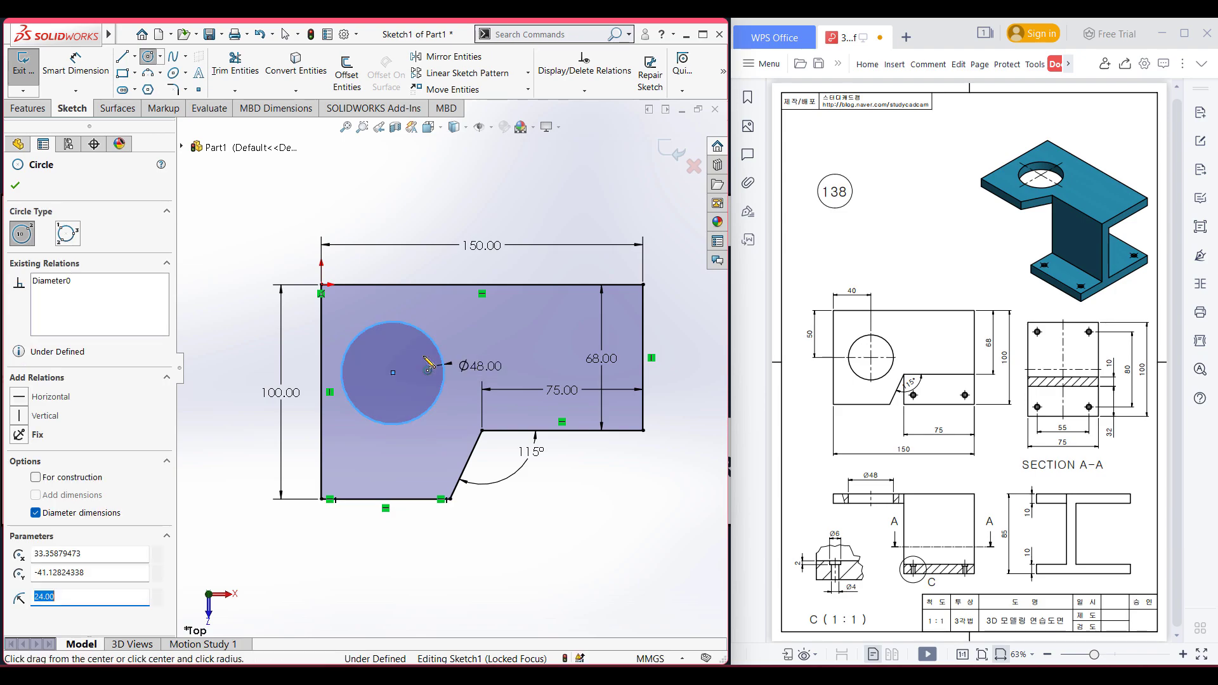
- Dimension the horizontal distance from the profile's left vertical edge to the circle's centre as 40 mm
right_click_drag(310, 227, 306, 185)
left_click(375, 327)
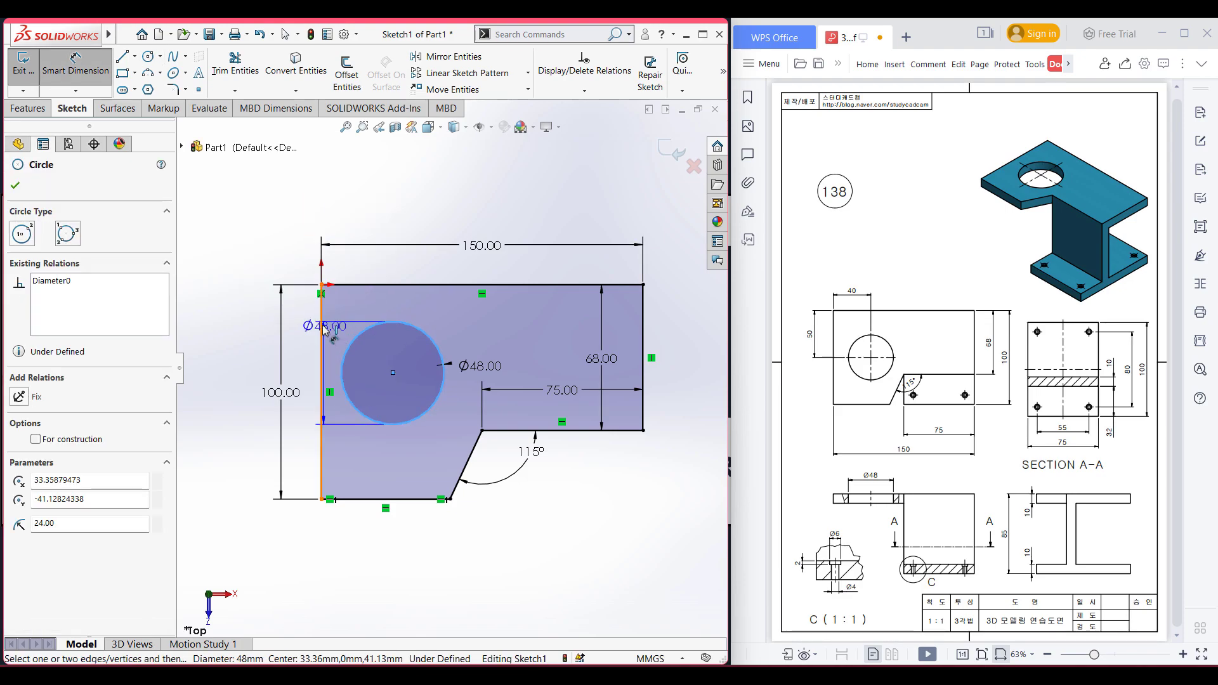
left_click(323, 330)
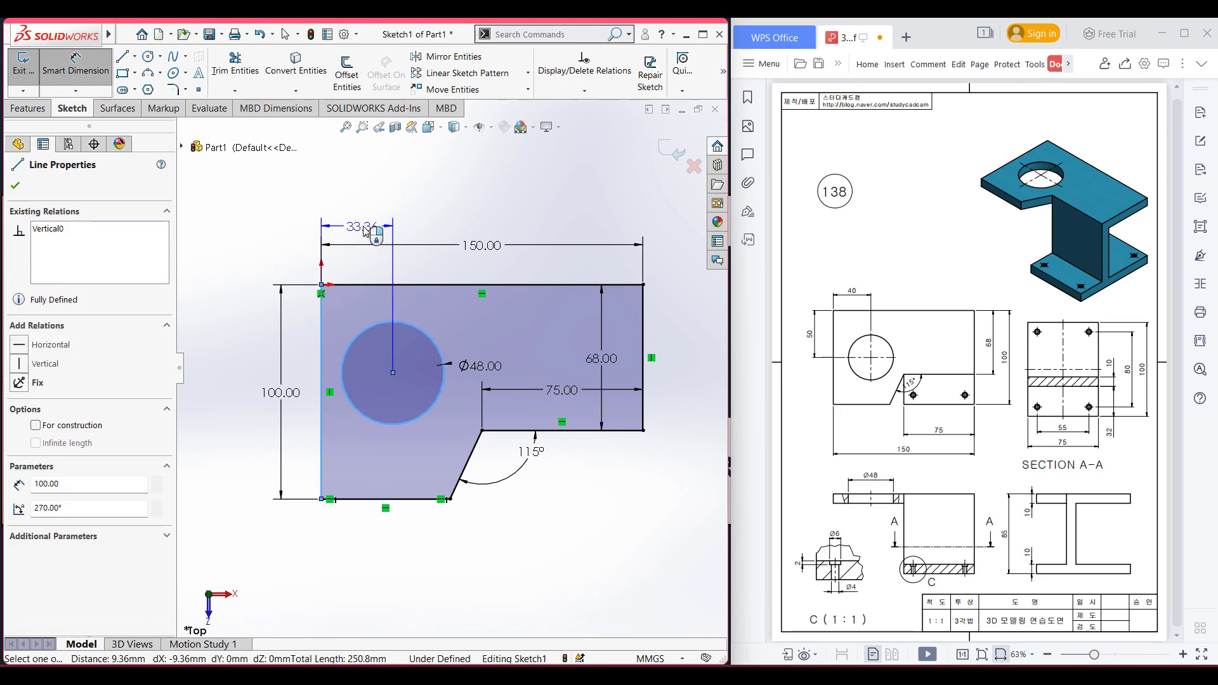
left_click(470, 217)
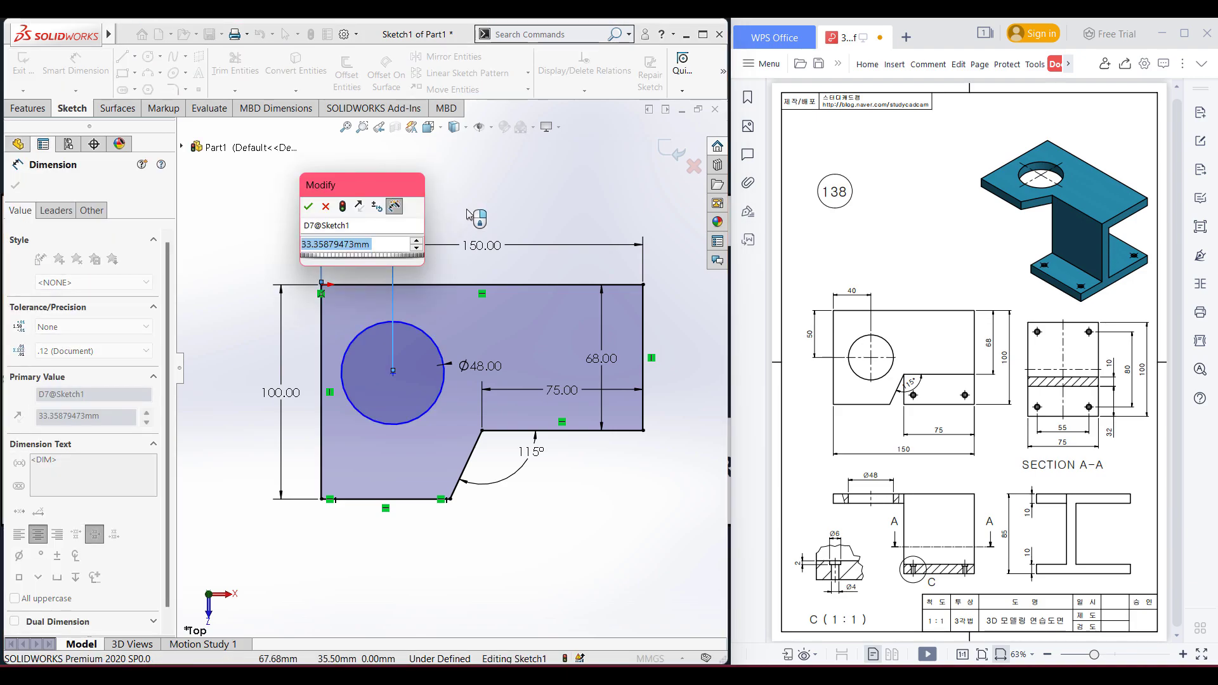
type("40")
key("Return")
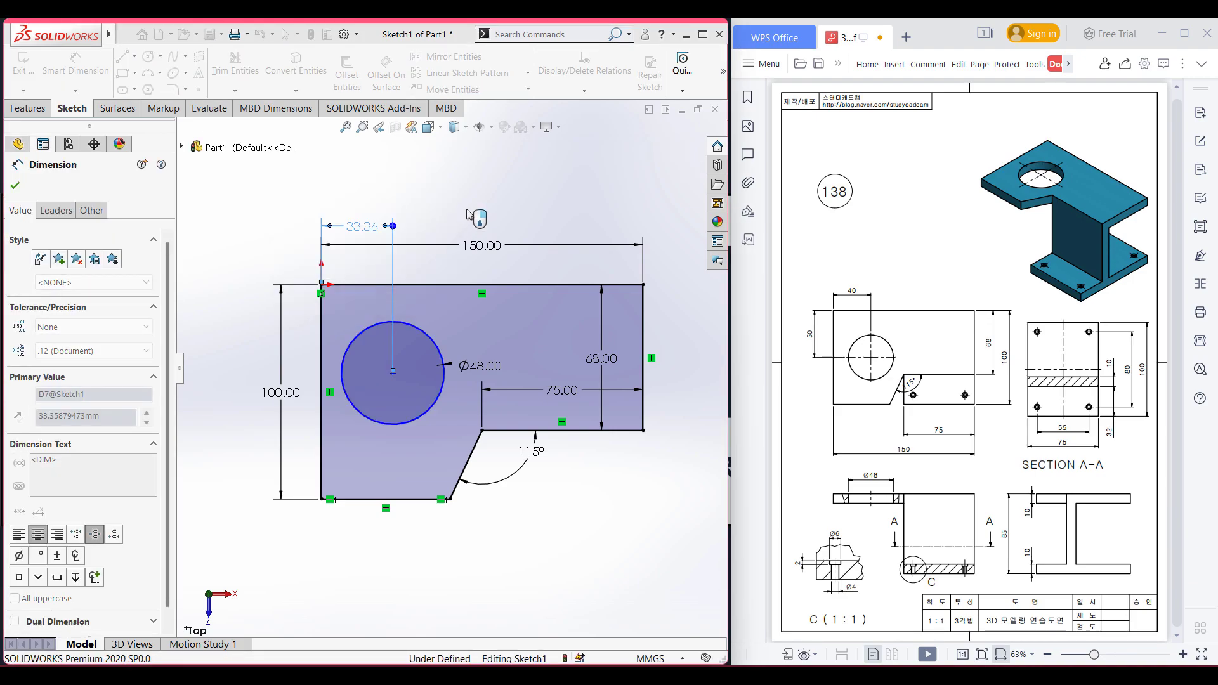
- Dimension the vertical distance from the profile's 150 mm edge to the circle's centre as 50 mm
left_click(399, 323)
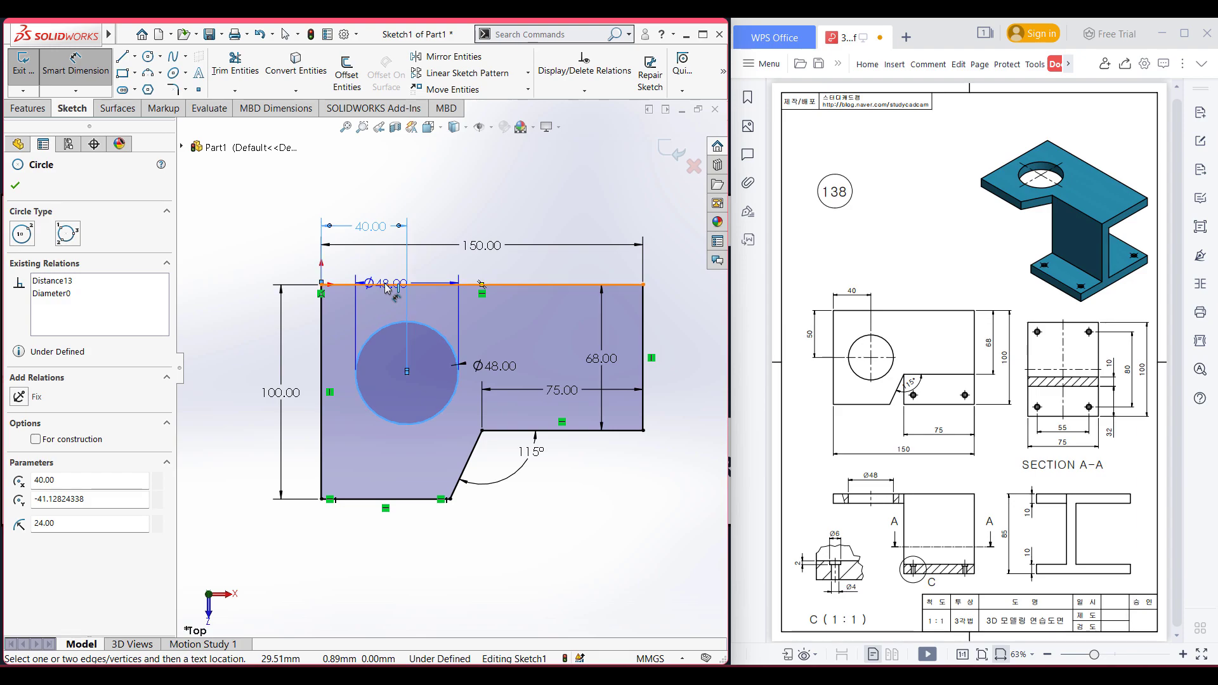
left_click(388, 285)
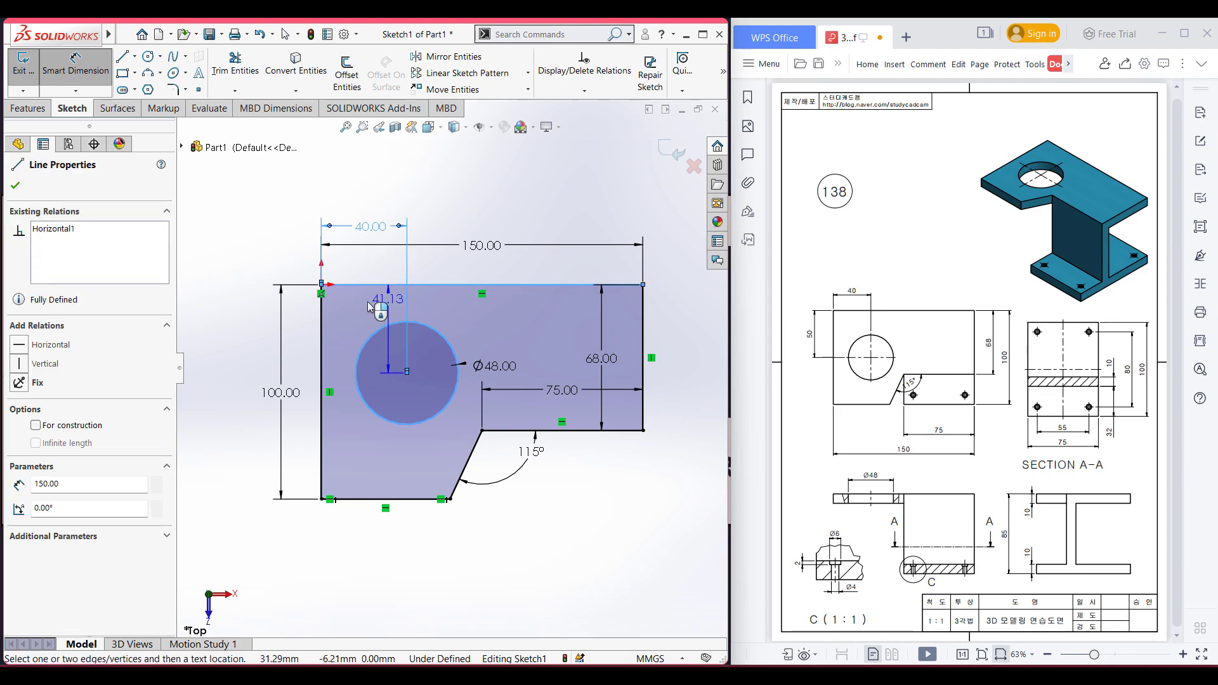
left_click(300, 319)
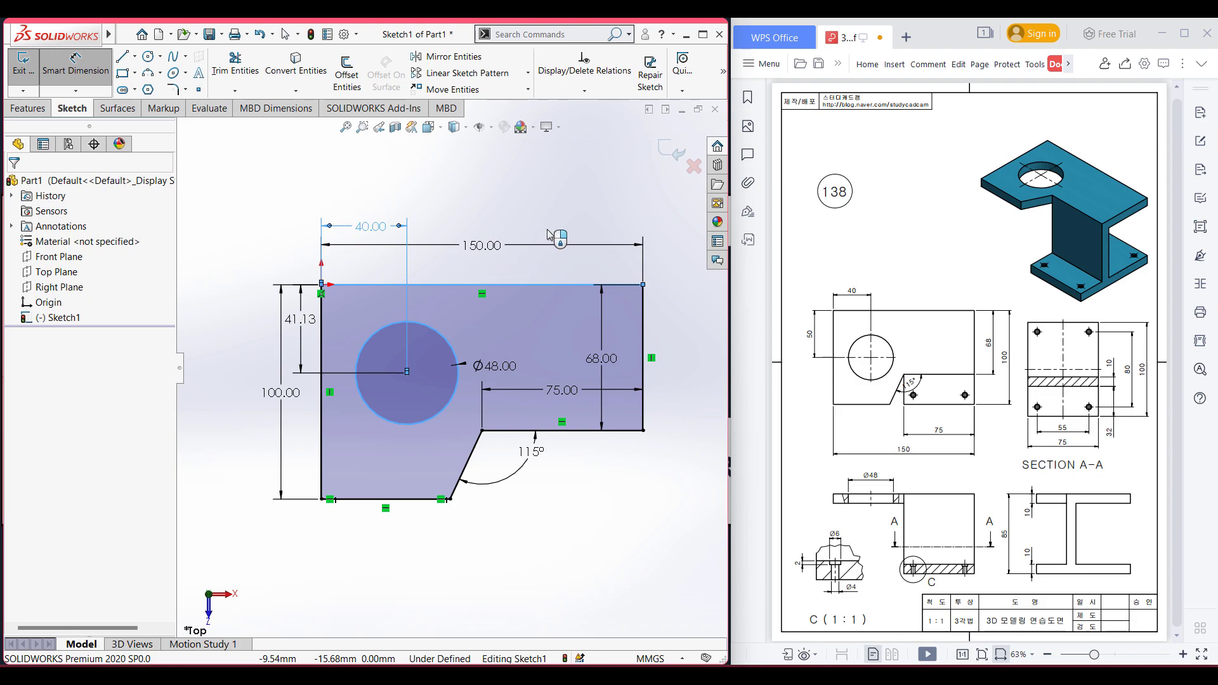
key("Return")
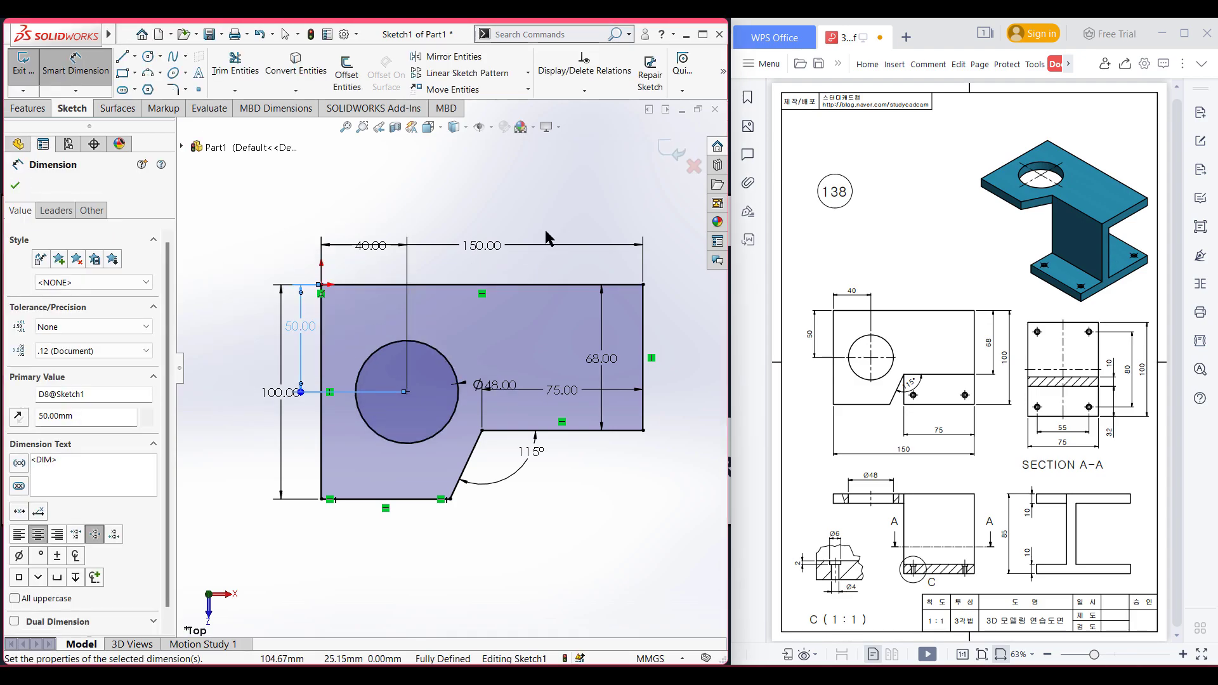
- Extrude the notched plate profile with its hole as a blind boss 10 mm thick
key("ctrl+7")
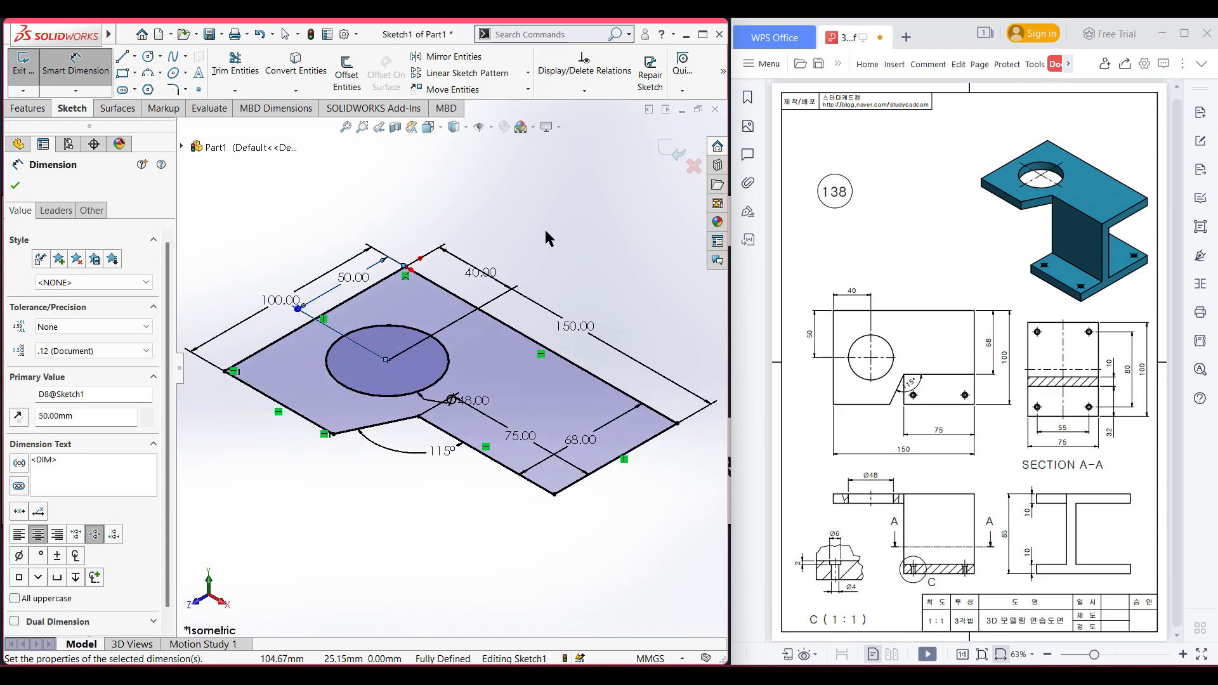
left_click(31, 107)
left_click(31, 77)
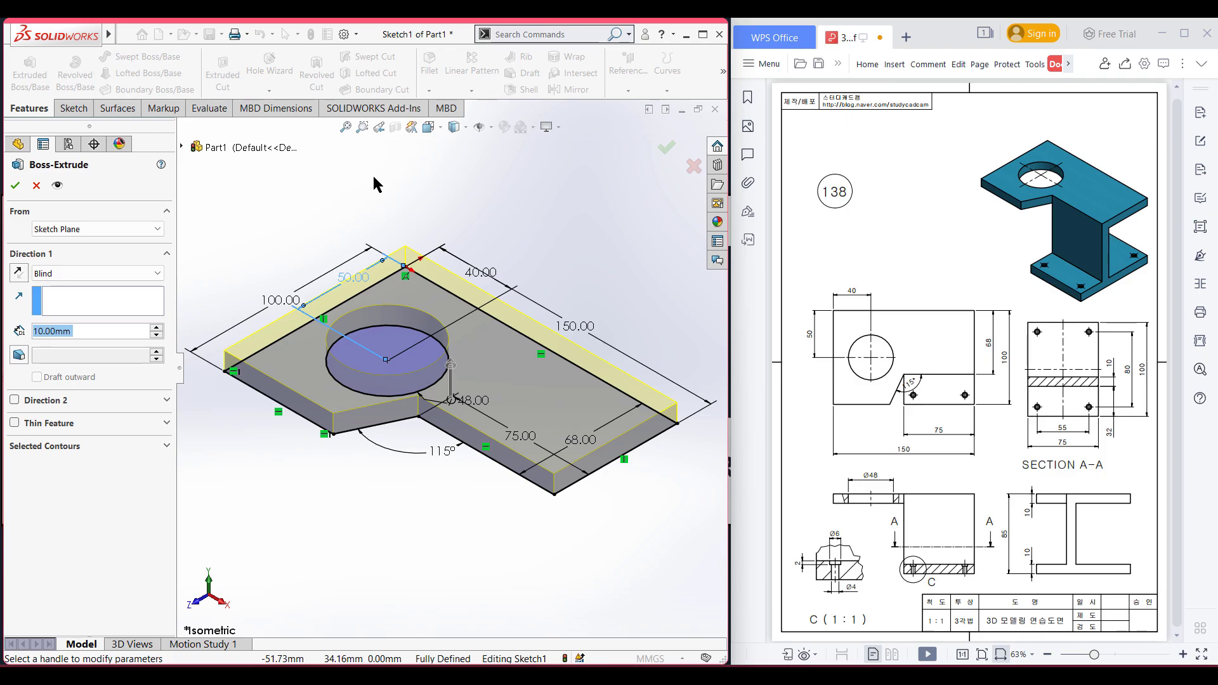
left_click(15, 185)
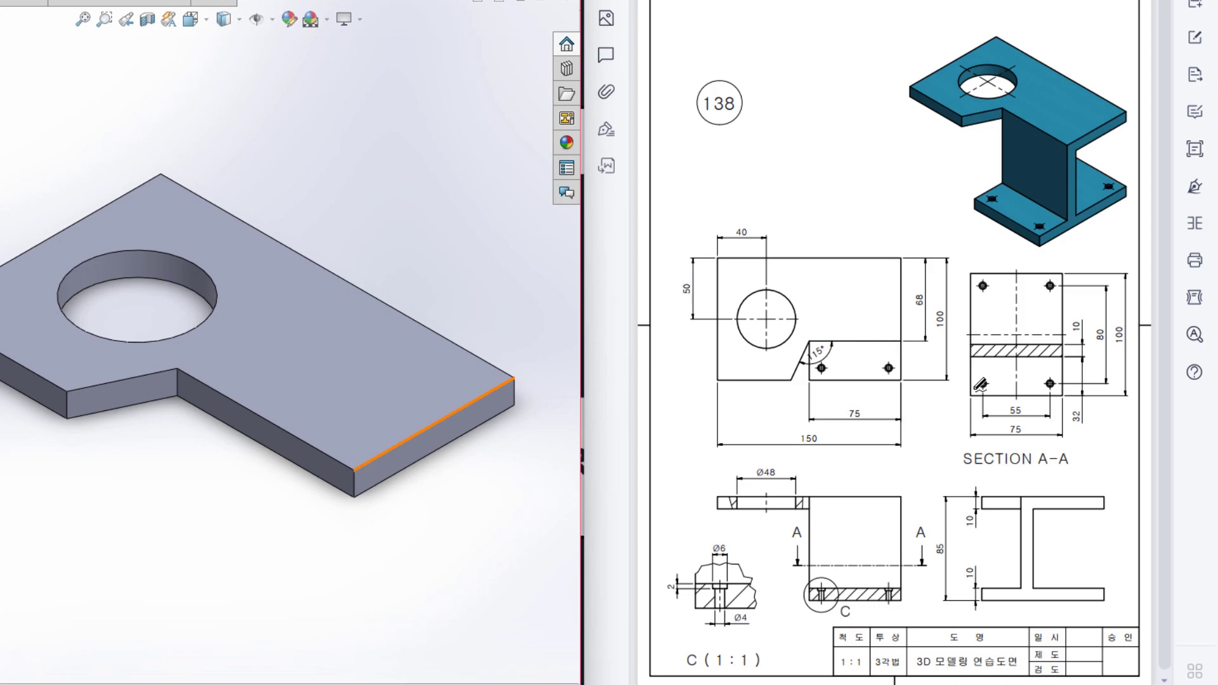
- Examine the vertical web's outline, position, thickness and height in the drawing's top, section and side views
mouse_move(1015, 503)
left_mouse_down()
mouse_move(1023, 584)
mouse_move(1040, 546)
mouse_move(1025, 507)
left_mouse_up()
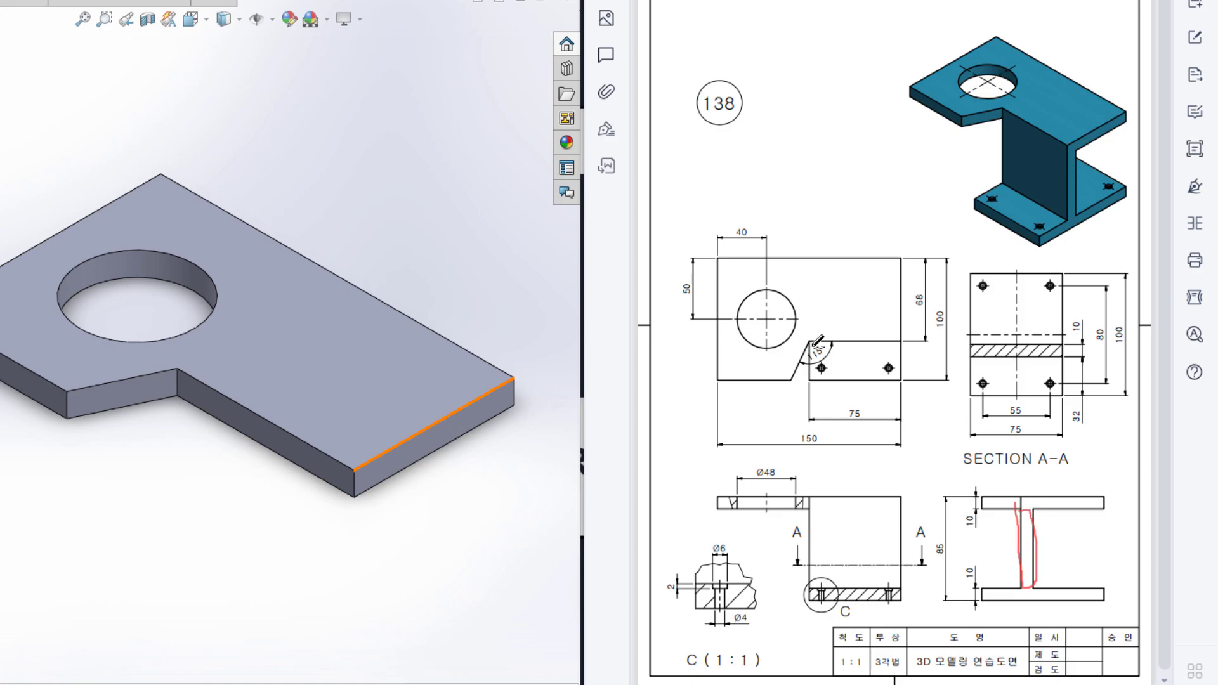
mouse_move(814, 341)
left_mouse_down()
mouse_move(894, 343)
mouse_move(831, 320)
mouse_move(803, 325)
mouse_move(805, 340)
mouse_move(894, 350)
left_mouse_up()
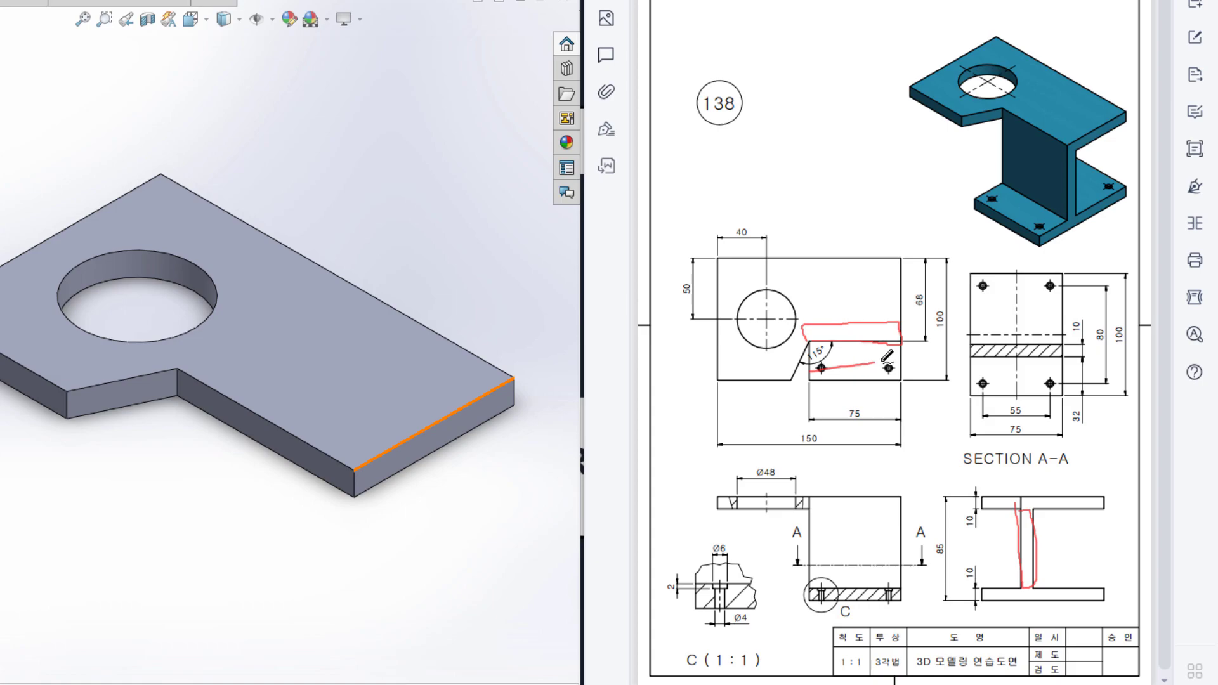
mouse_move(863, 409)
left_mouse_down()
mouse_move(845, 414)
mouse_move(860, 406)
left_mouse_up()
mouse_move(906, 324)
left_mouse_down()
mouse_move(907, 340)
mouse_move(911, 327)
left_mouse_up()
left_click_drag(1092, 319, 1069, 330)
mouse_move(952, 530)
left_mouse_down()
mouse_move(931, 538)
mouse_move(977, 563)
left_mouse_up()
mouse_move(977, 508)
left_mouse_down()
mouse_move(985, 534)
mouse_move(982, 515)
left_mouse_up()
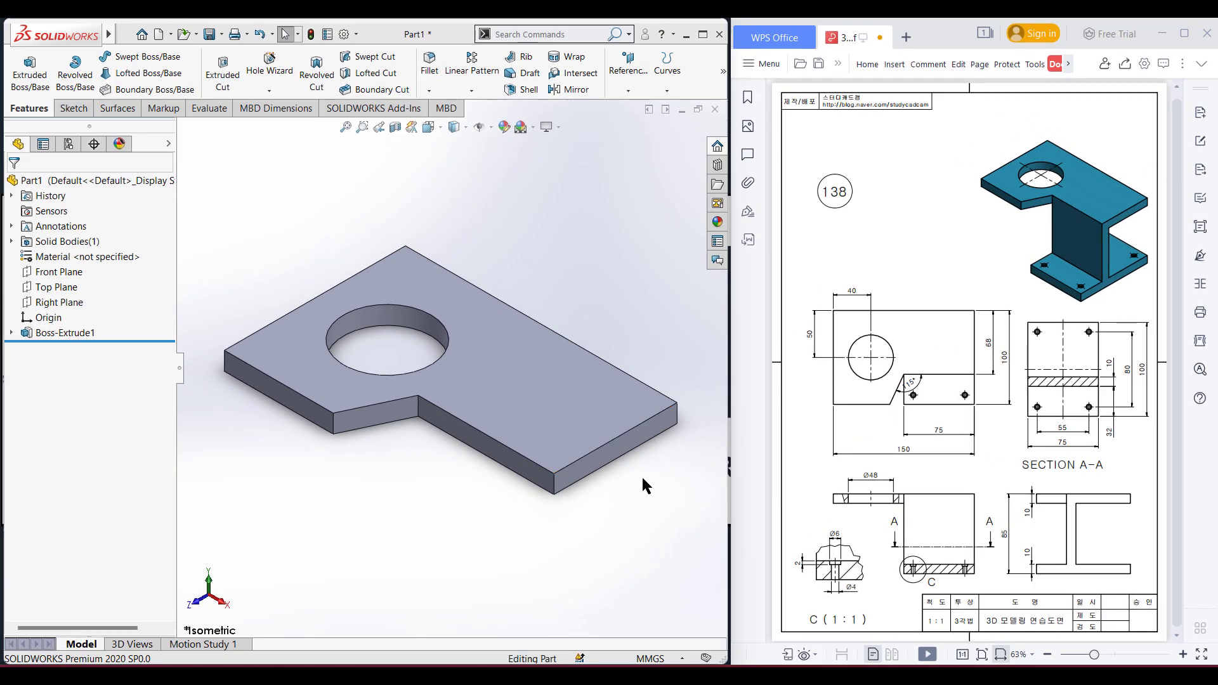
- Start a sketch on the underside of the plate and view it face-on
middle_click_drag(643, 485, 554, 390)
right_click(557, 392)
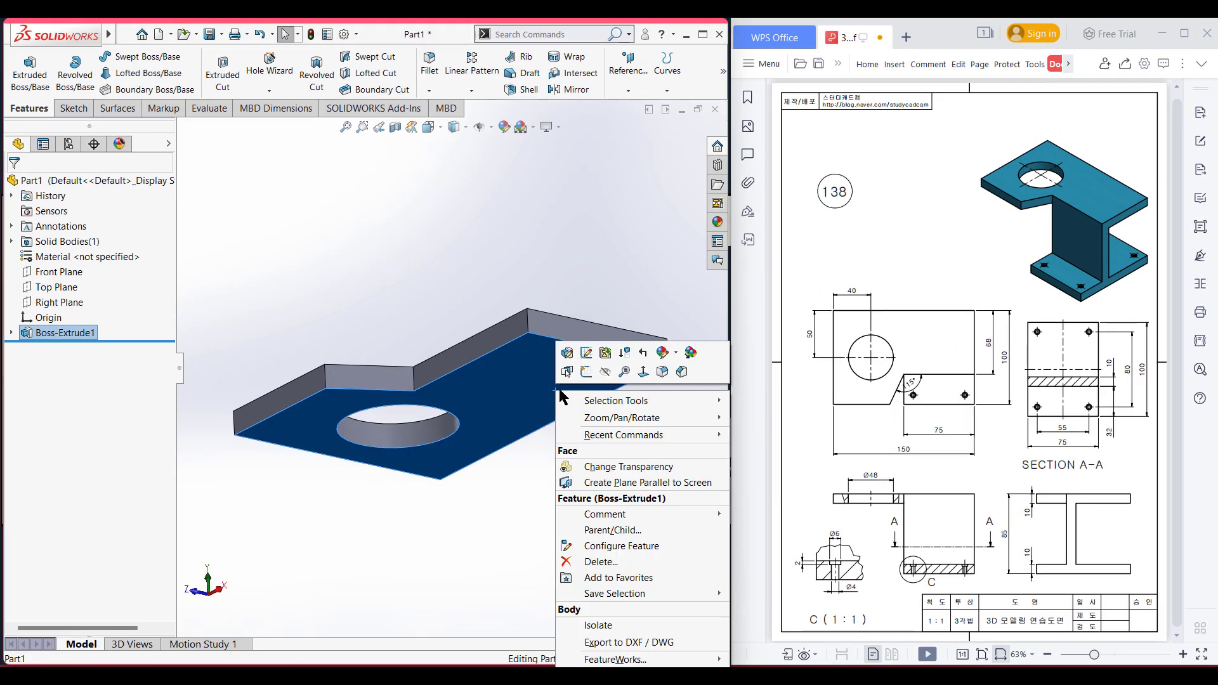
left_click(586, 371)
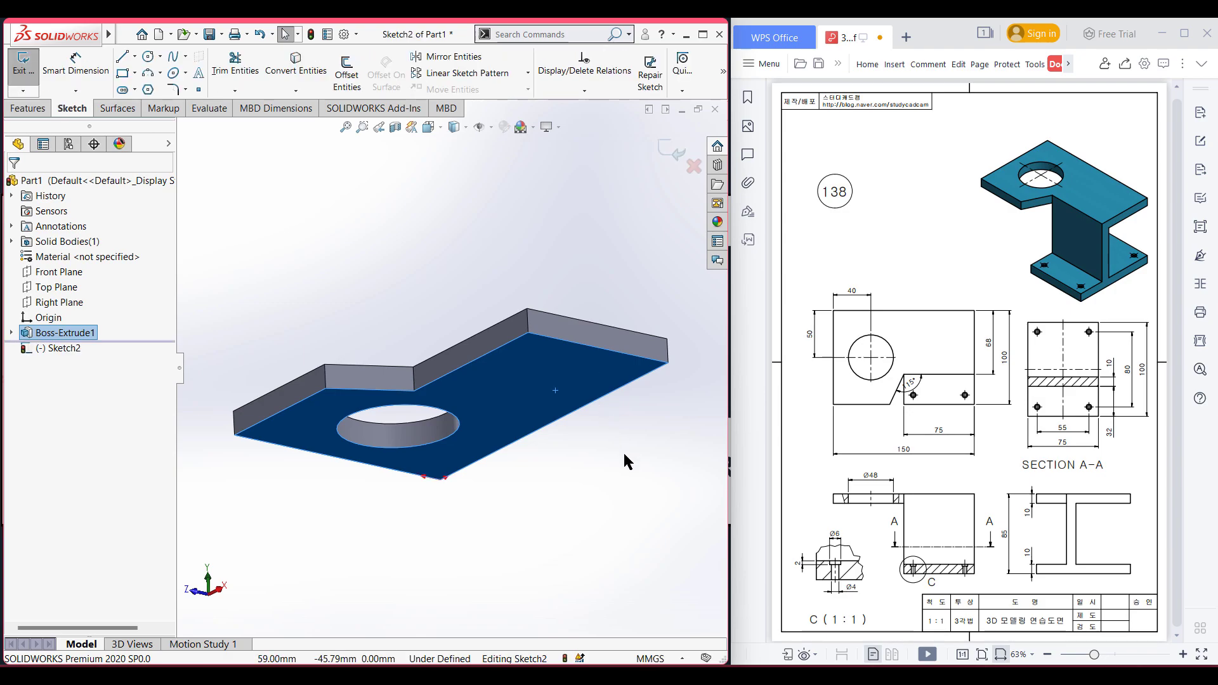
key("ctrl+8")
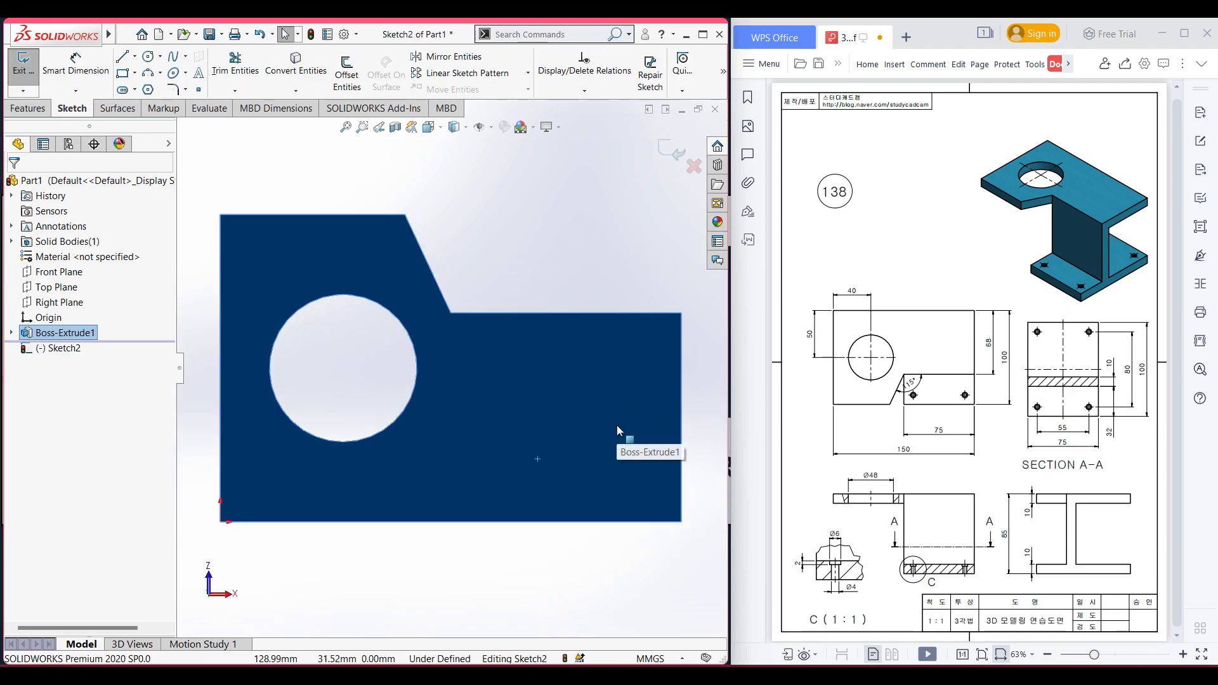
left_click(539, 253)
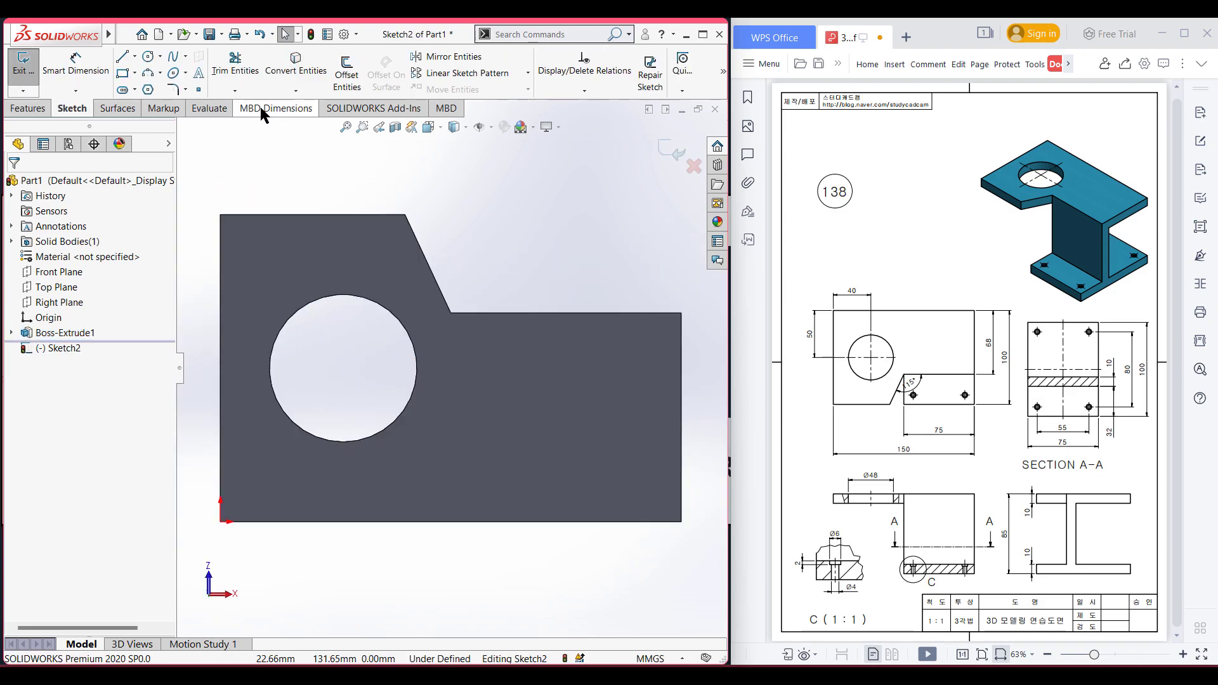
- Sketch a 75 by 10 mm corner rectangle from the notch's inner corner, running along the plate's 75 mm edge
left_click(131, 72)
left_click_drag(451, 313, 524, 344)
type("10")
key("Tab")
type("75")
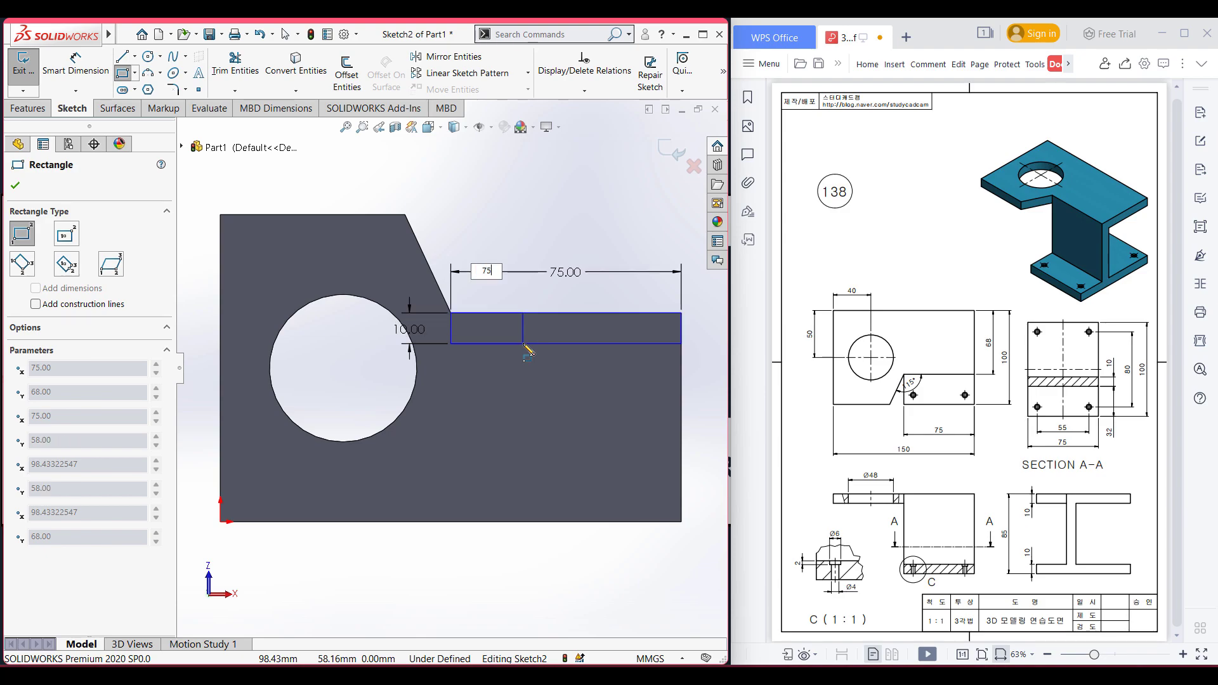
key("Return")
- Extrude the rectangle downward from the plate by 85-10-10 mm, merged with the plate, to form the vertical web
key("ctrl+7")
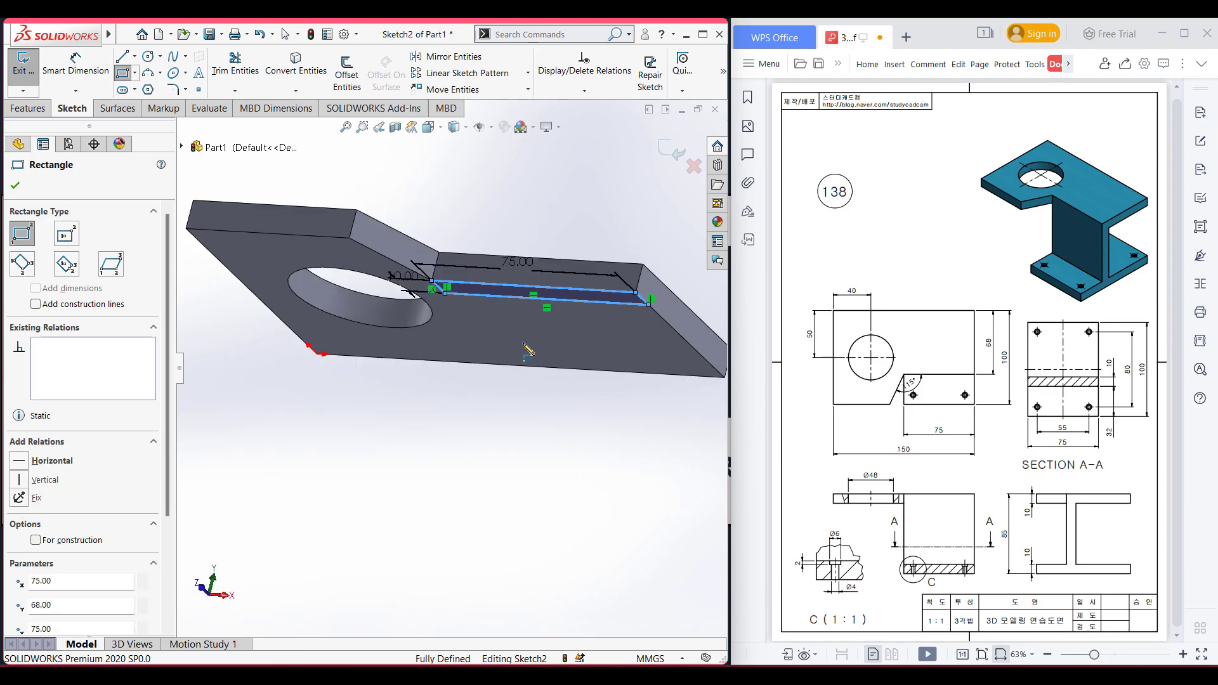
left_click(28, 109)
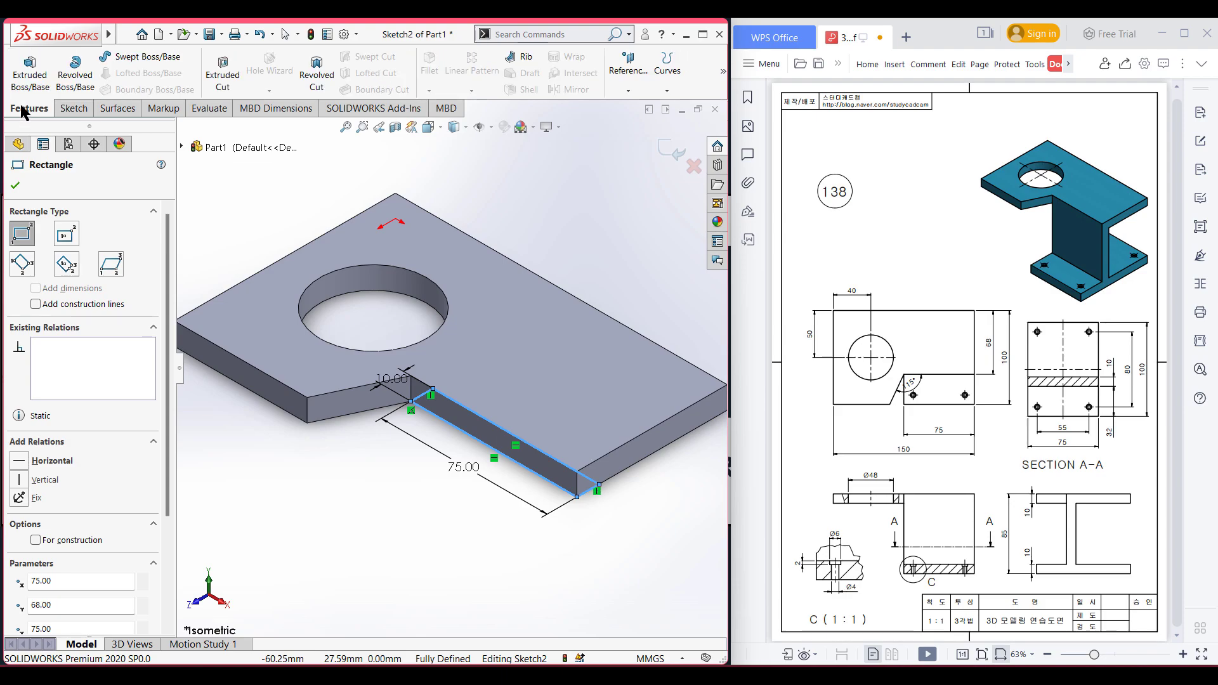
left_click(30, 73)
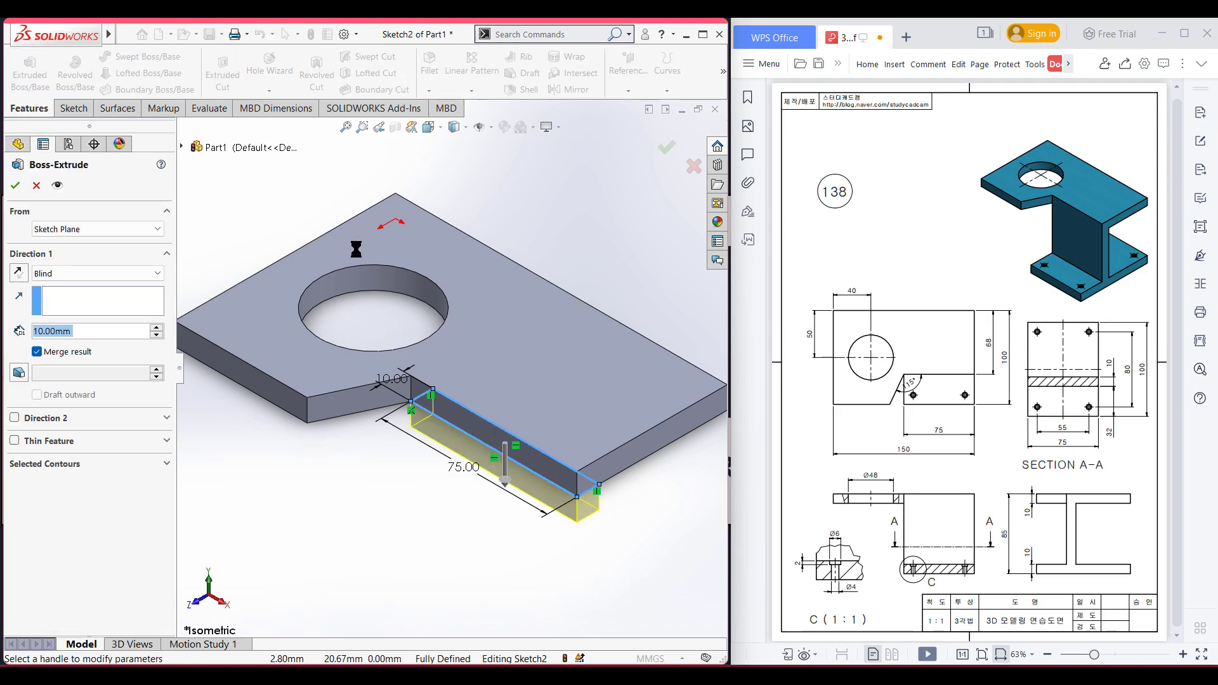
type("85-1")
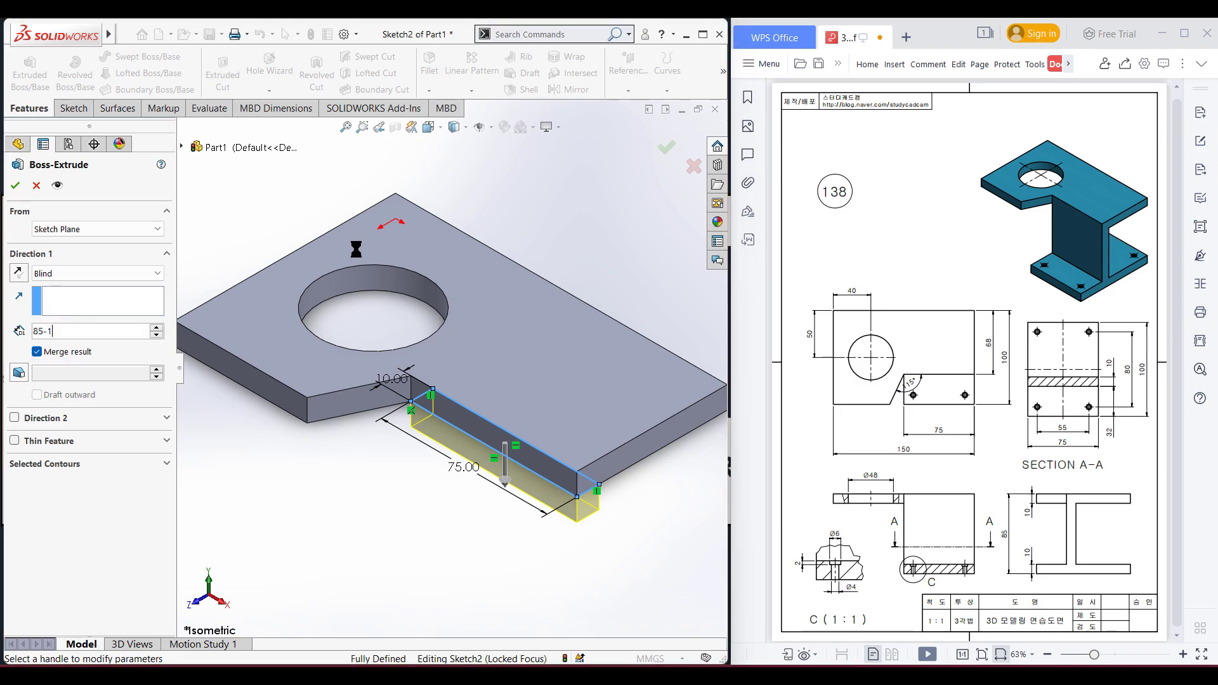
type("0-10")
key("Return")
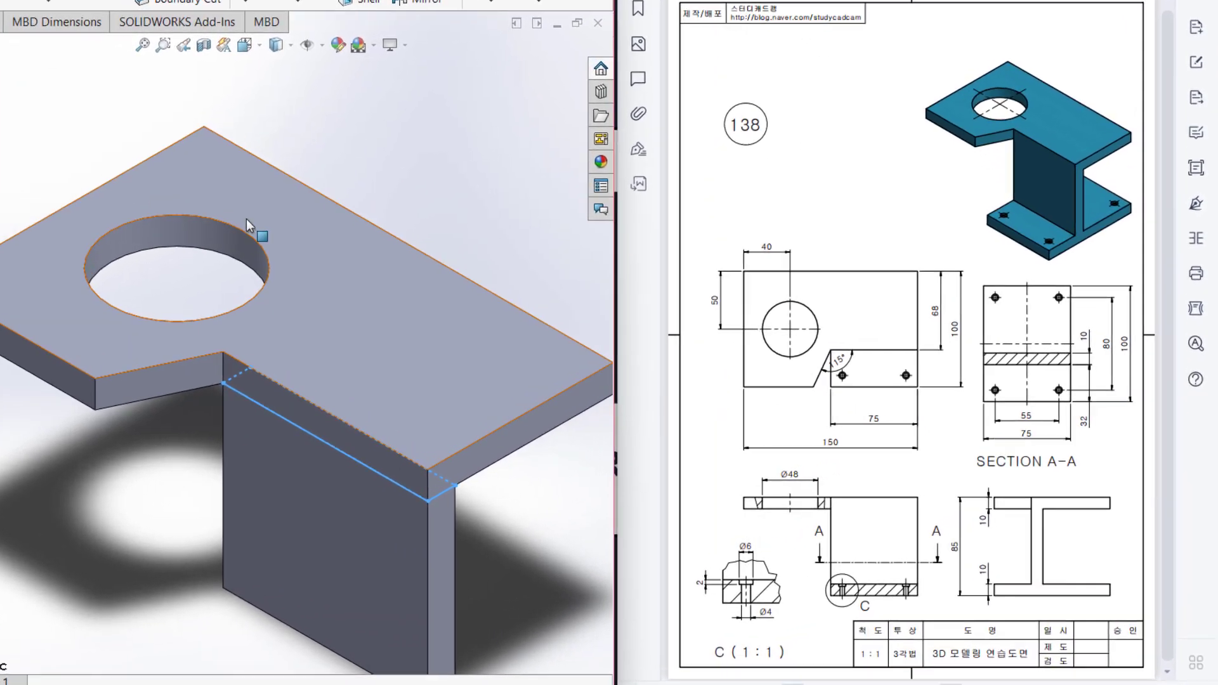
left_click(402, 185)
key("f")
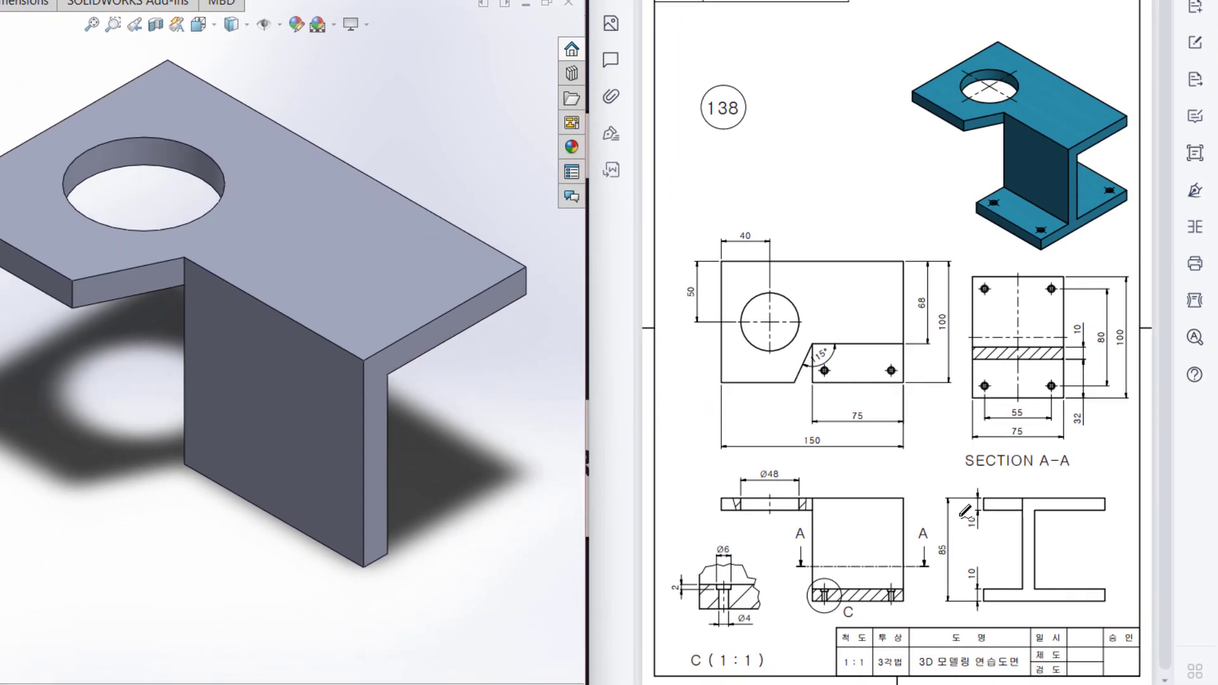
- Examine section A-A and the other drawing views for the base plate's outline, size and thickness, and clear the markings
left_click_drag(785, 564, 914, 570)
mouse_move(1065, 276)
left_mouse_down()
mouse_move(973, 284)
mouse_move(970, 398)
mouse_move(1065, 401)
mouse_move(1066, 269)
left_mouse_up()
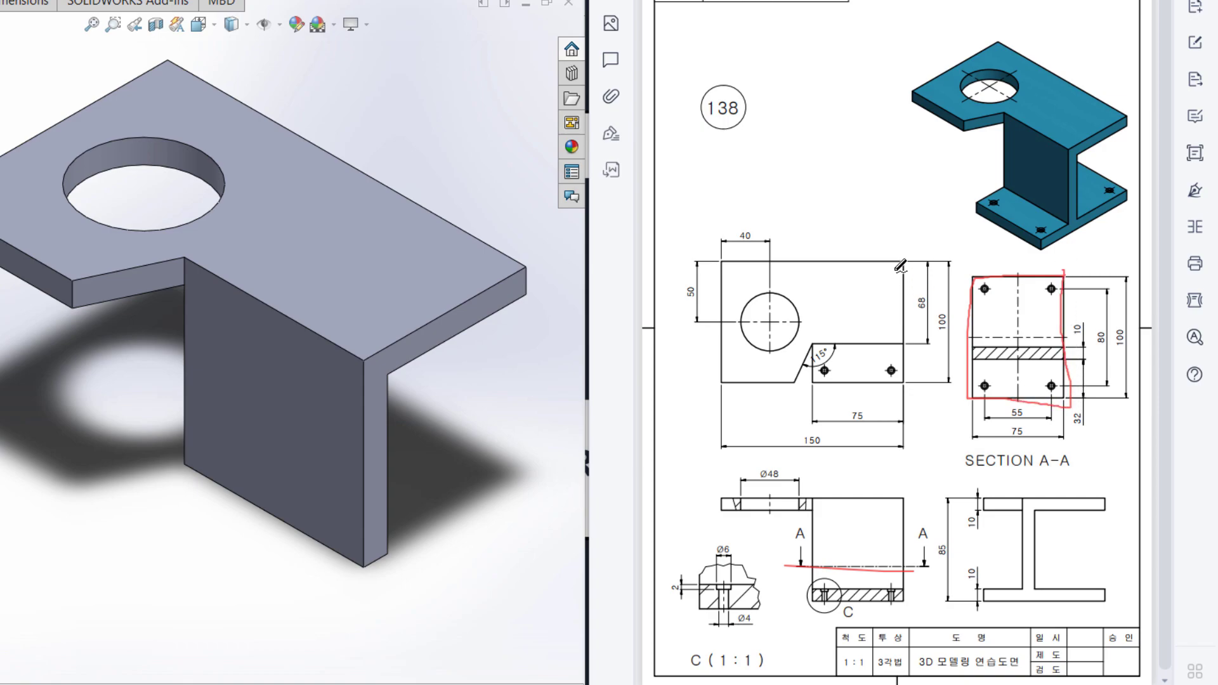
mouse_move(906, 260)
left_mouse_down()
mouse_move(814, 260)
mouse_move(820, 388)
mouse_move(899, 385)
mouse_move(901, 261)
left_mouse_up()
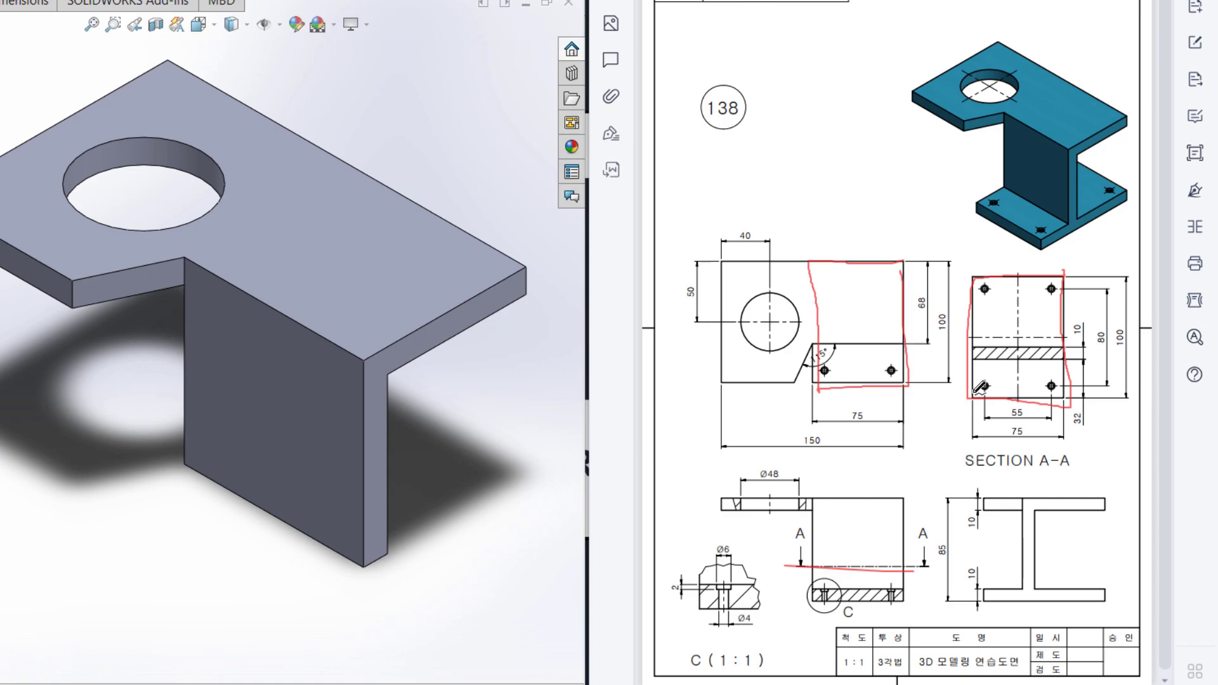
mouse_move(1023, 425)
left_mouse_down()
mouse_move(1004, 431)
mouse_move(1026, 426)
left_mouse_up()
mouse_move(1129, 325)
left_mouse_down()
mouse_move(1113, 325)
mouse_move(1113, 346)
mouse_move(1131, 342)
mouse_move(1120, 327)
left_mouse_up()
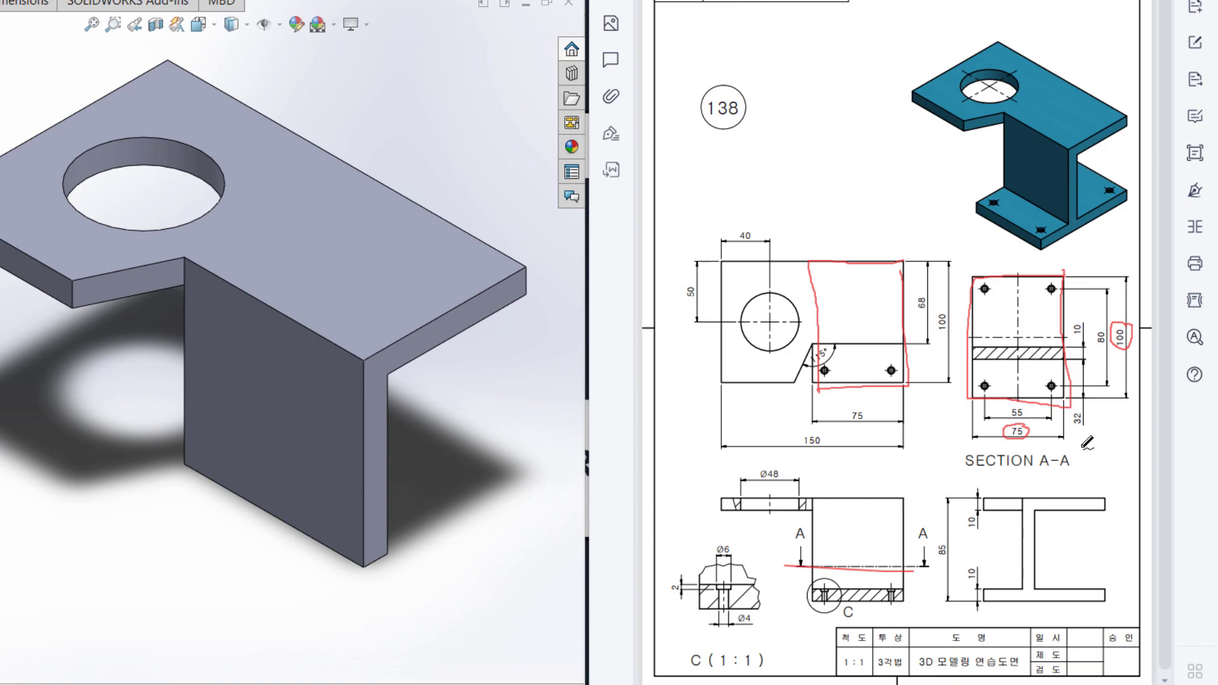
mouse_move(993, 558)
left_mouse_down()
mouse_move(963, 581)
mouse_move(985, 561)
left_mouse_up()
key("ctrl+z")
key("ctrl+z")
key("ctrl+z")
key("ctrl+z")
key("ctrl+z")
key("ctrl+z")
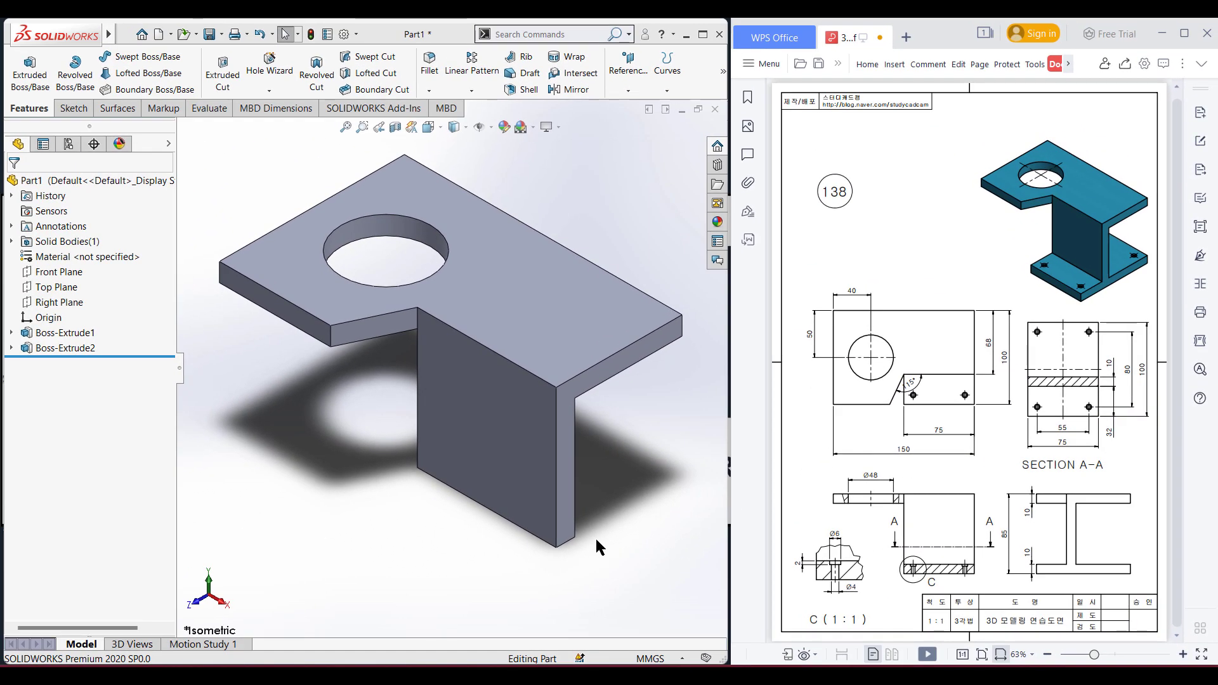
- Start a sketch on the web's bottom end face and view it face-on with the whole part in view
left_click(602, 544)
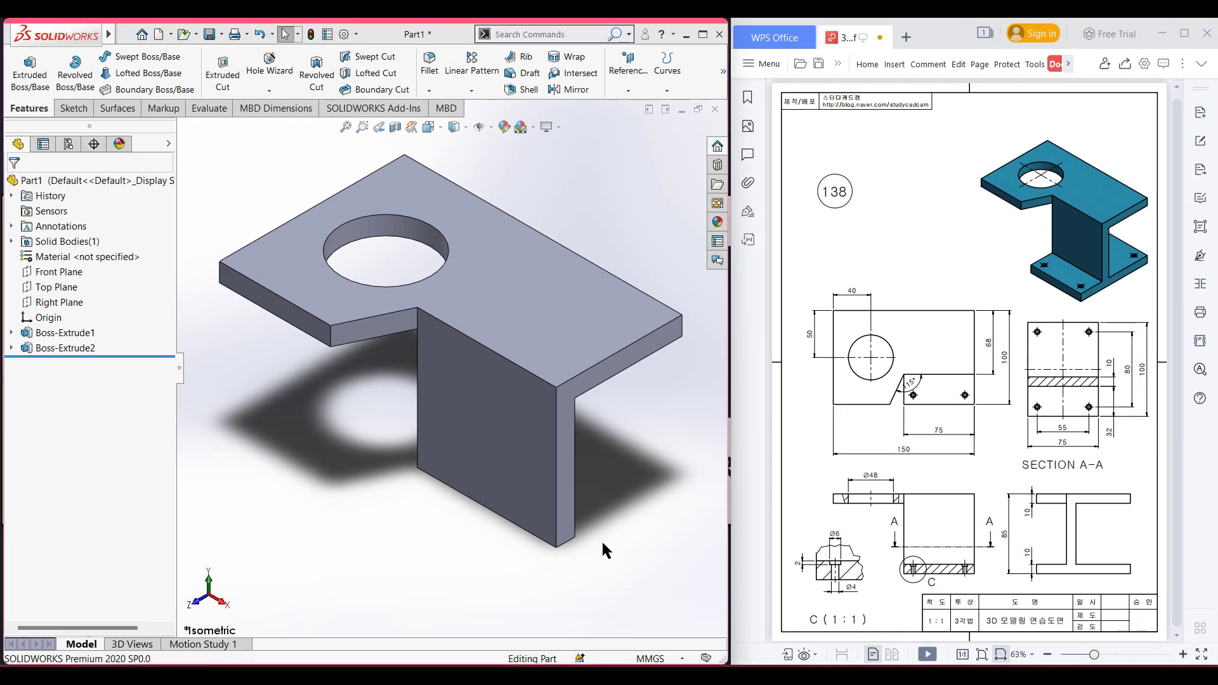
middle_click_drag(601, 520, 566, 338)
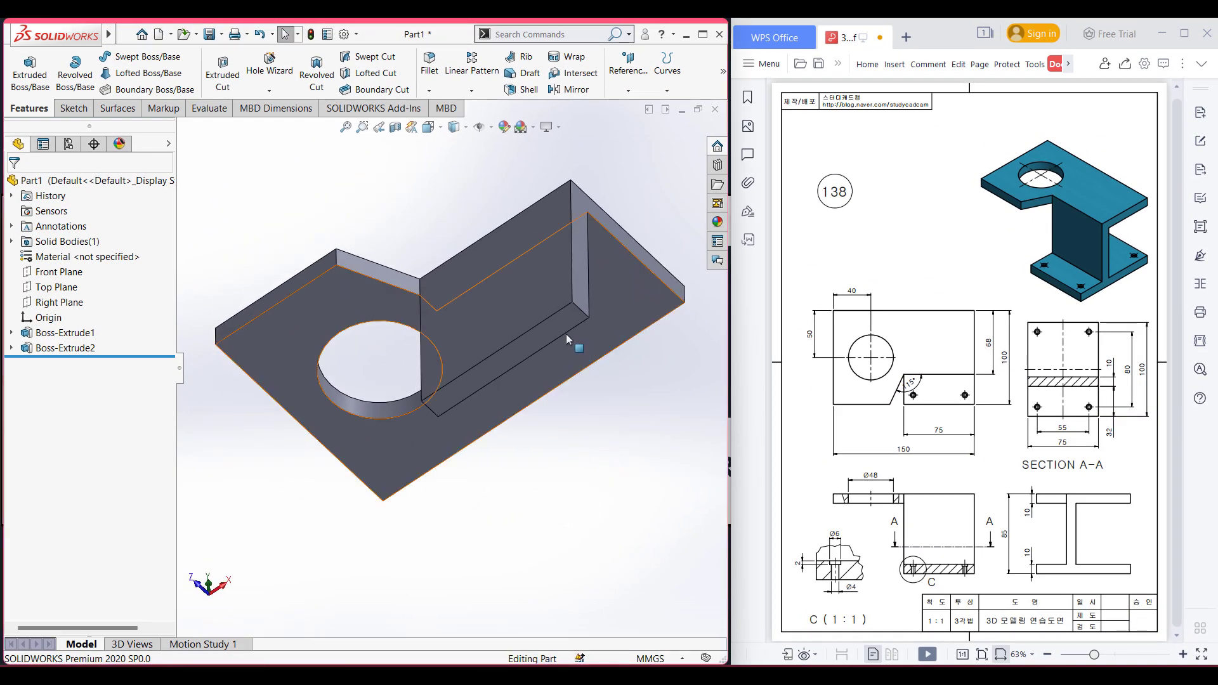
right_click(559, 328)
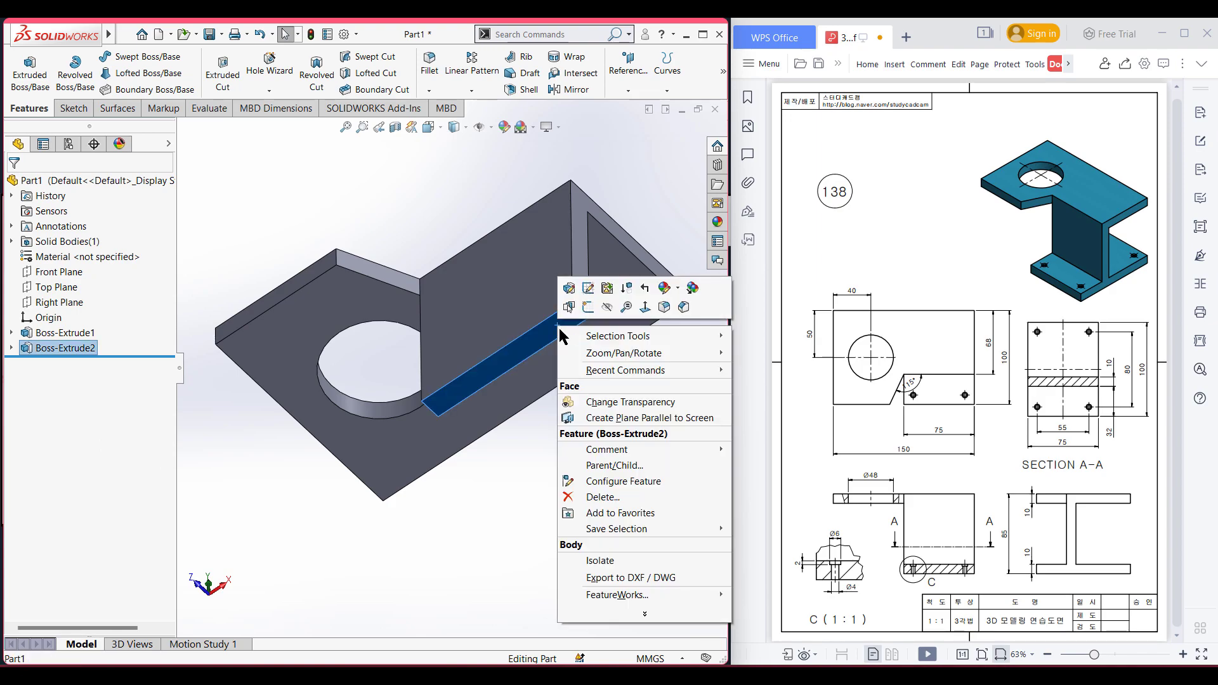
left_click(588, 309)
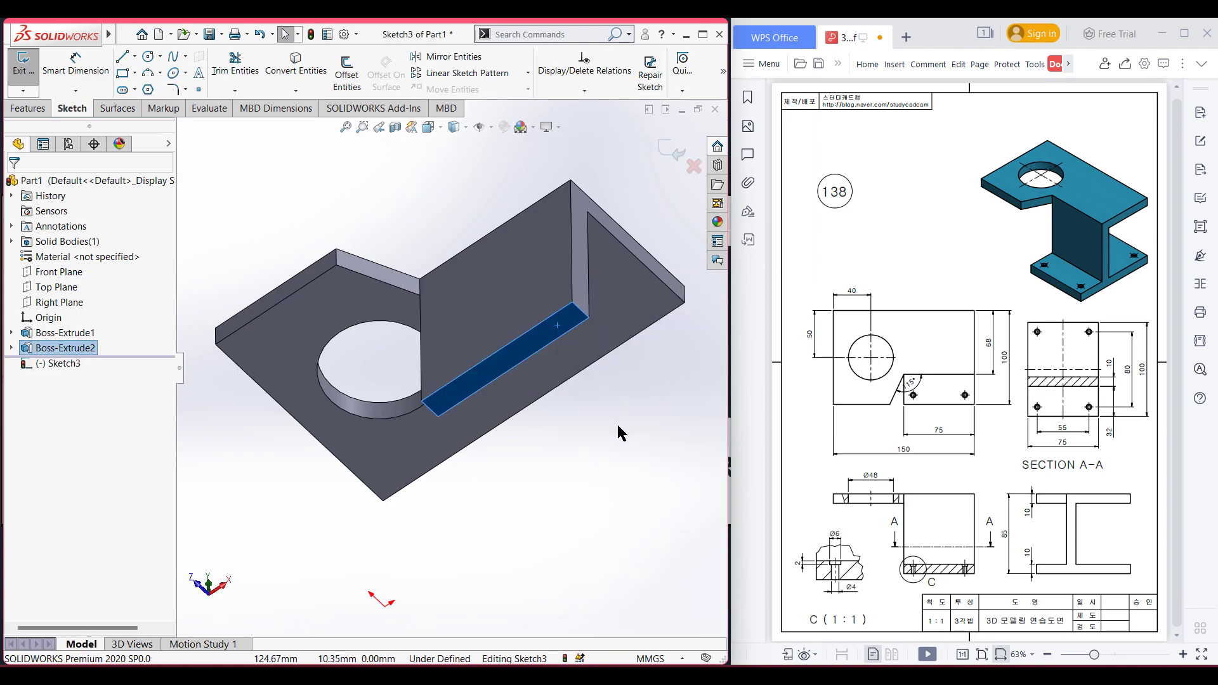
key("ctrl+8")
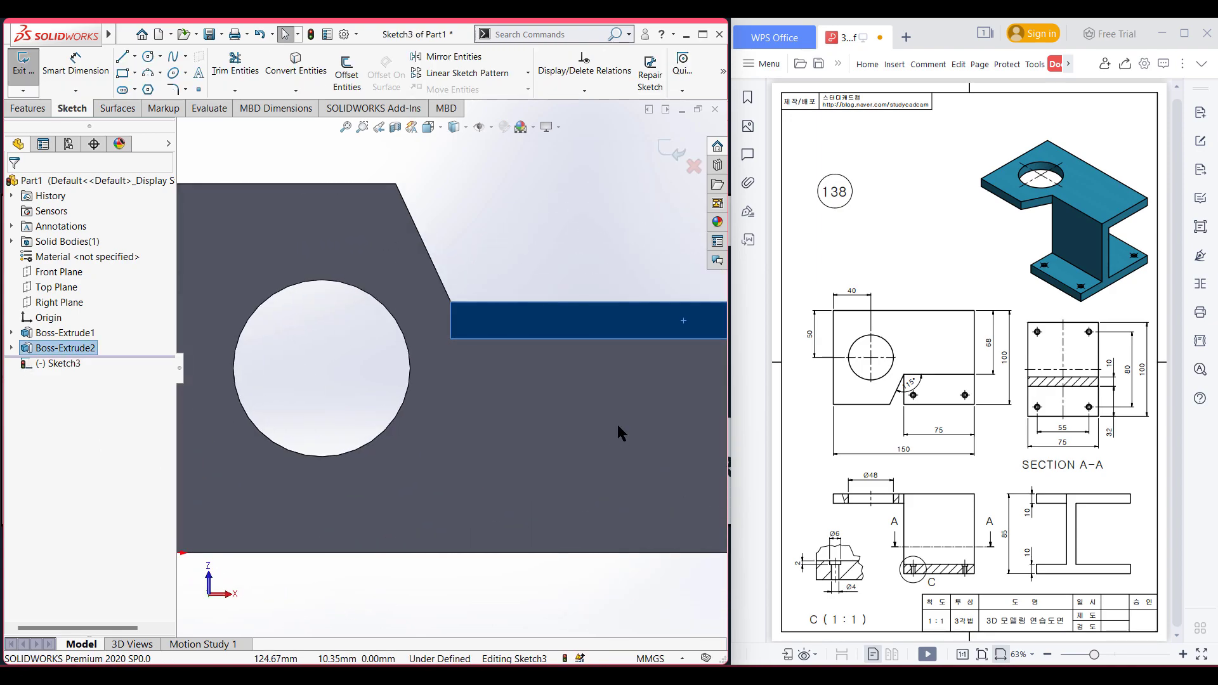
key("f")
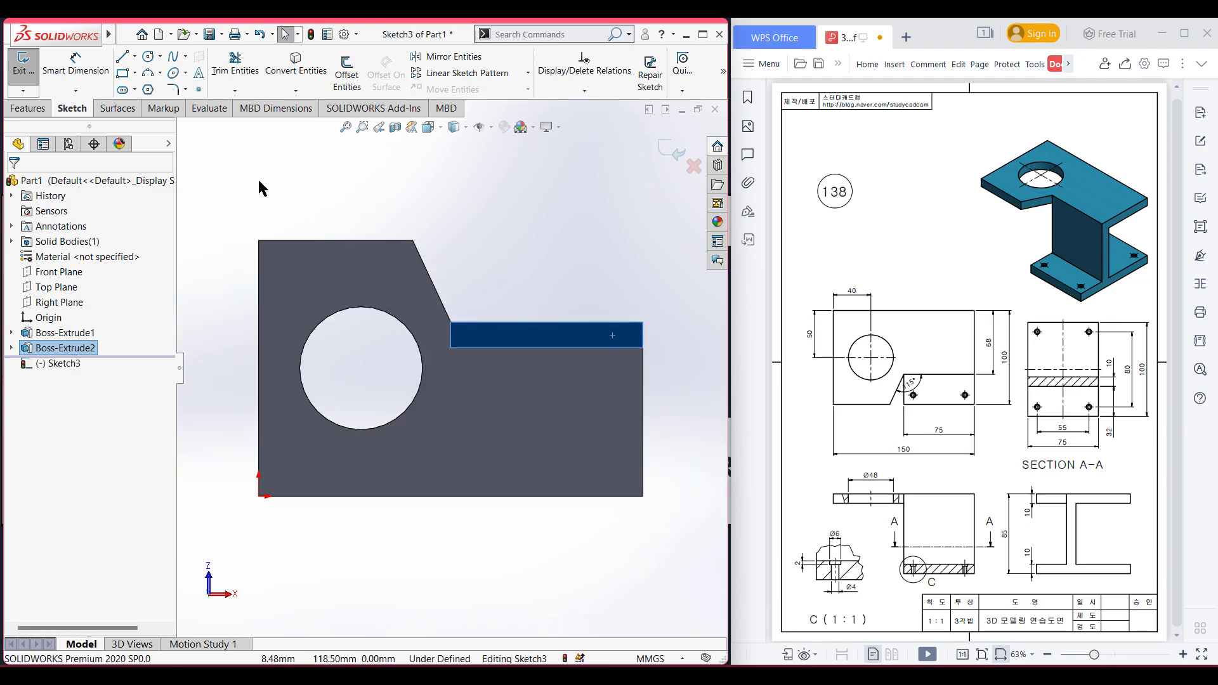
- Sketch a 75 by 100 mm corner rectangle from the plate's square corner at the web end, spanning the plate's full width
left_click(122, 72)
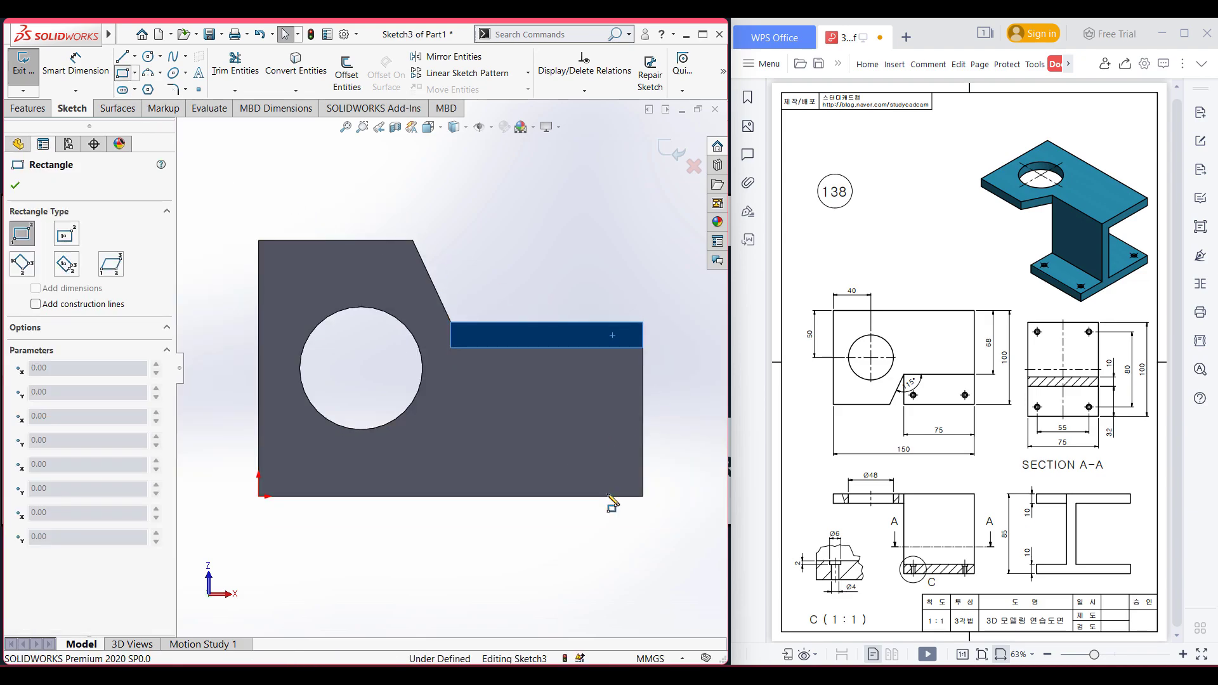
left_click(643, 497)
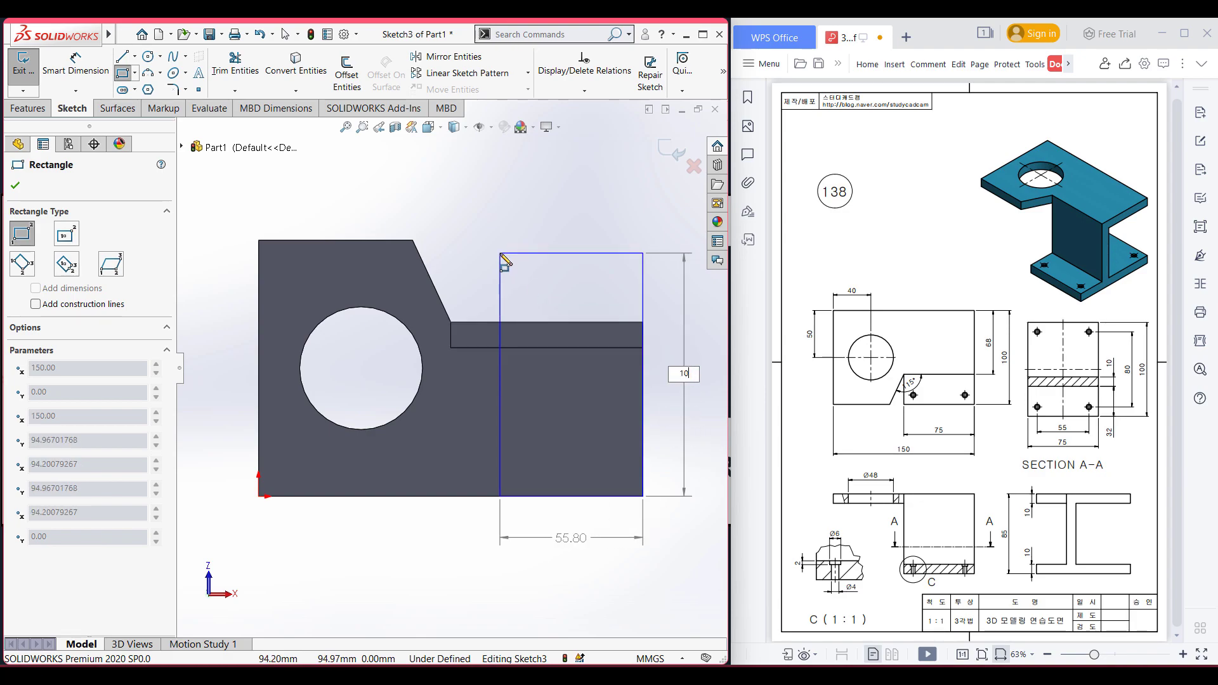
type("100")
key("Tab")
type("5")
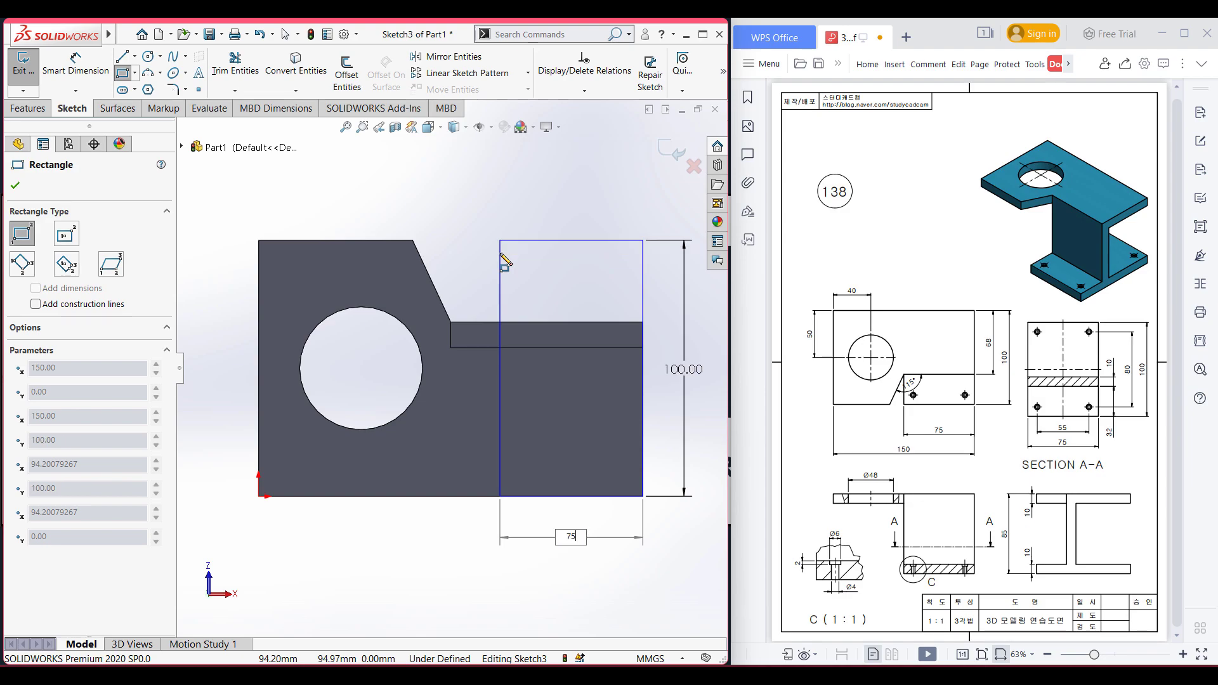
key("Return")
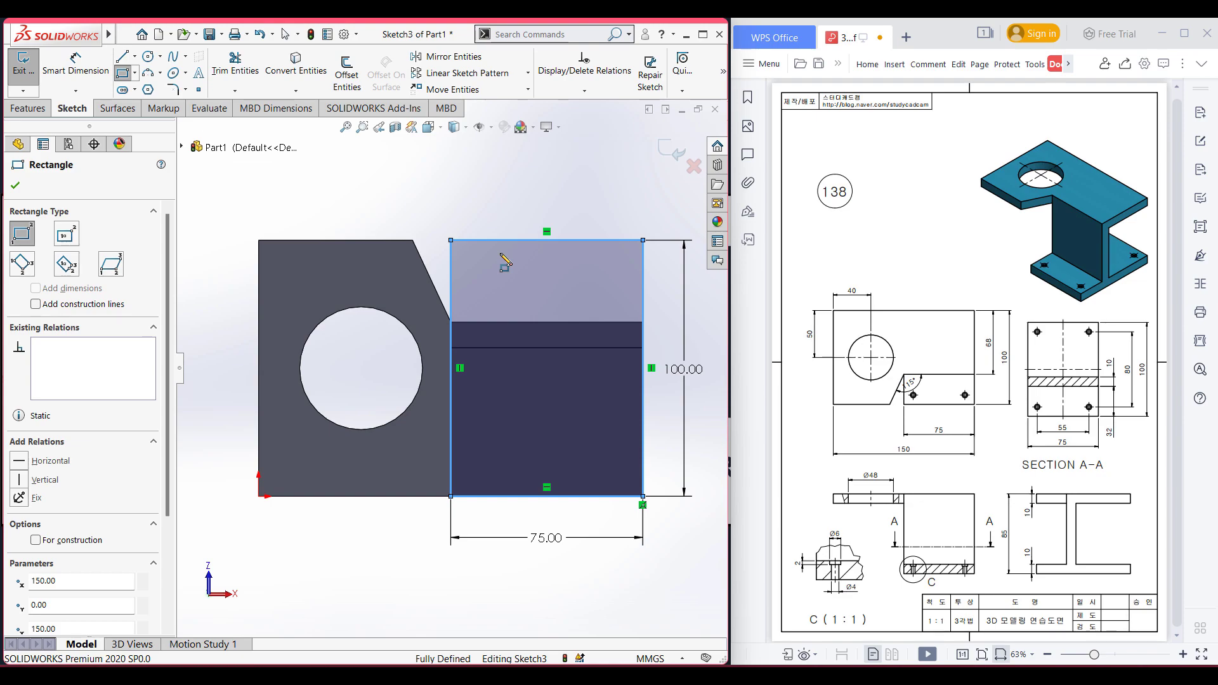
- Extrude the rectangle 10 mm downward from the web's end, merged with the part, to form the base plate
key("ctrl+7")
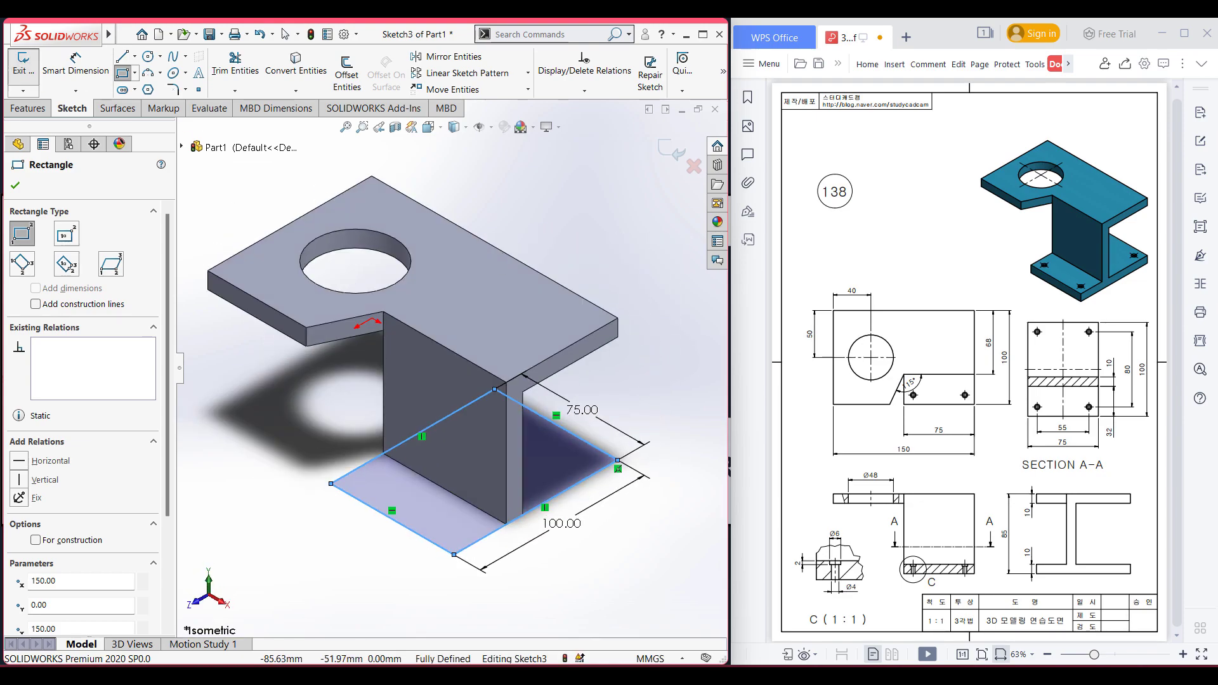
left_click(39, 109)
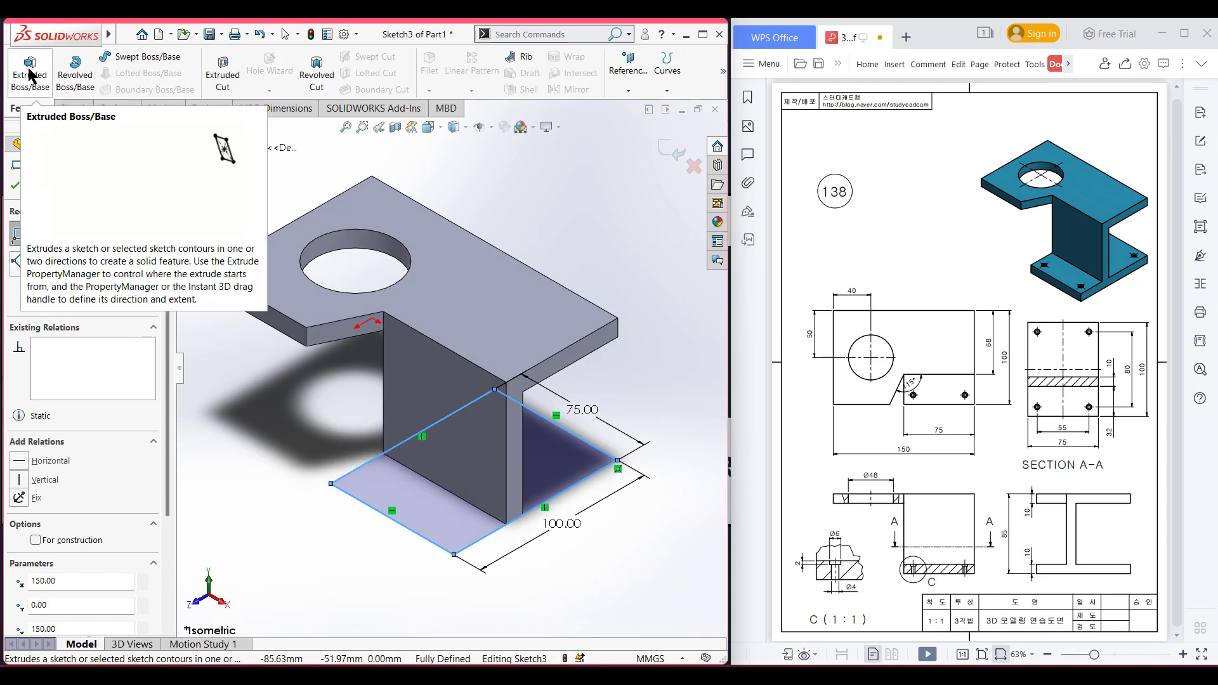
left_click(28, 74)
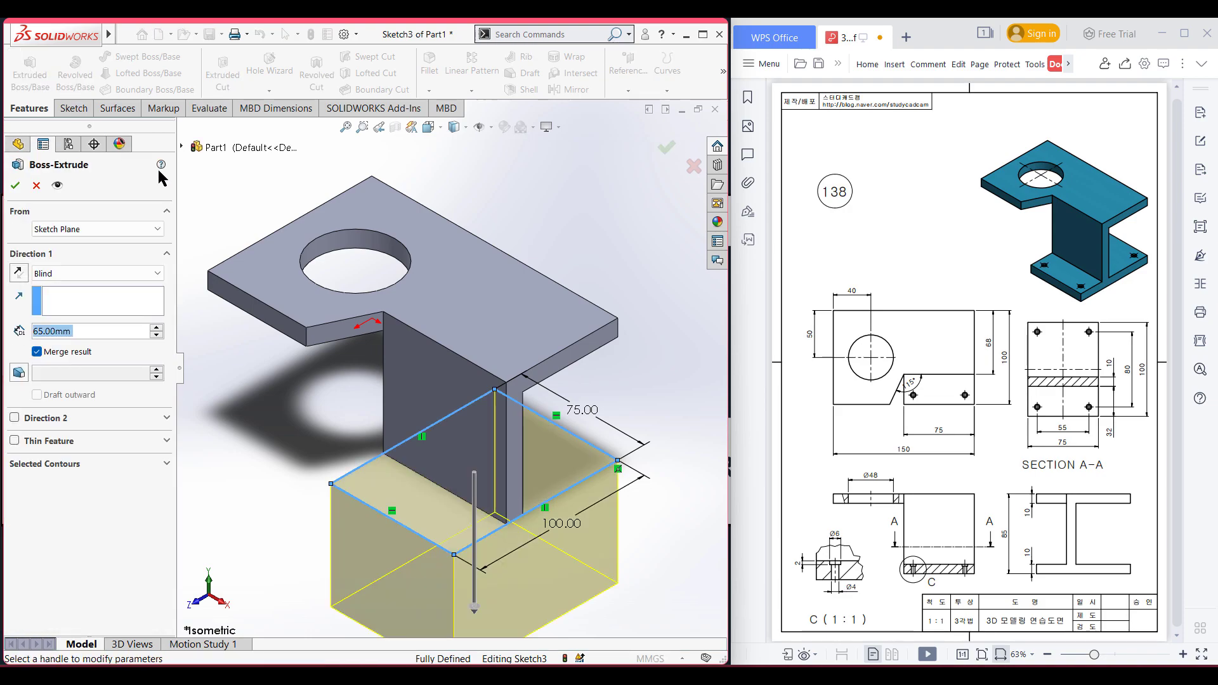
type("10")
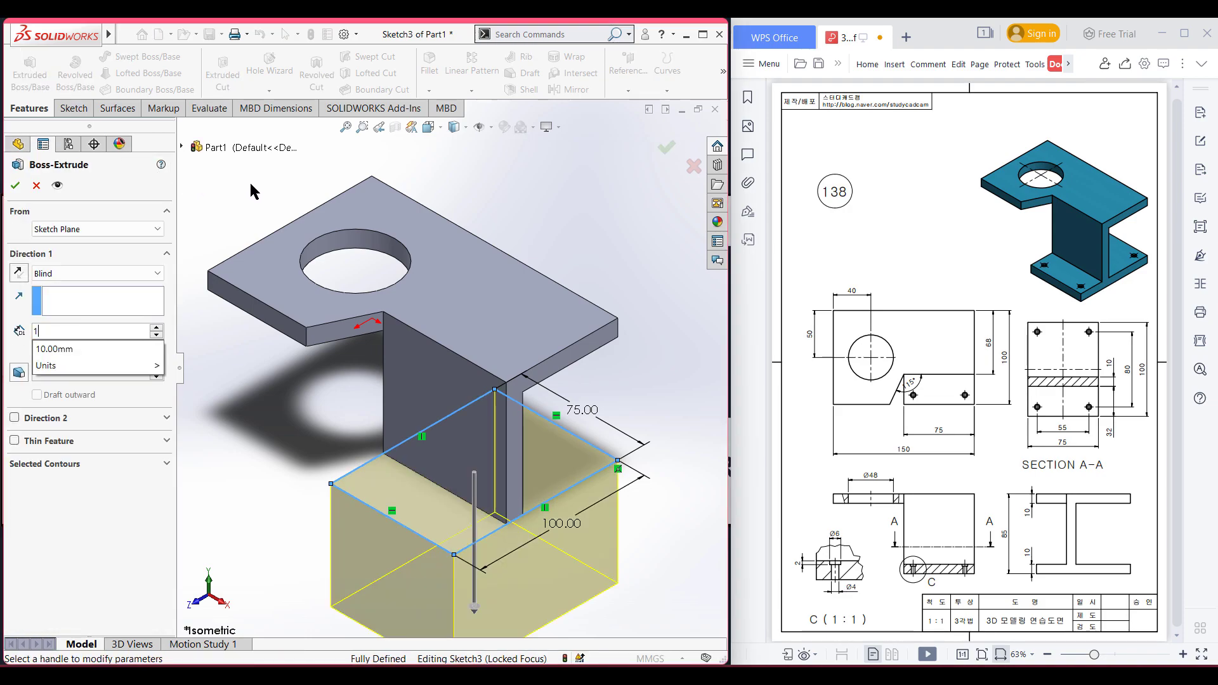
key("Return")
key("Return")
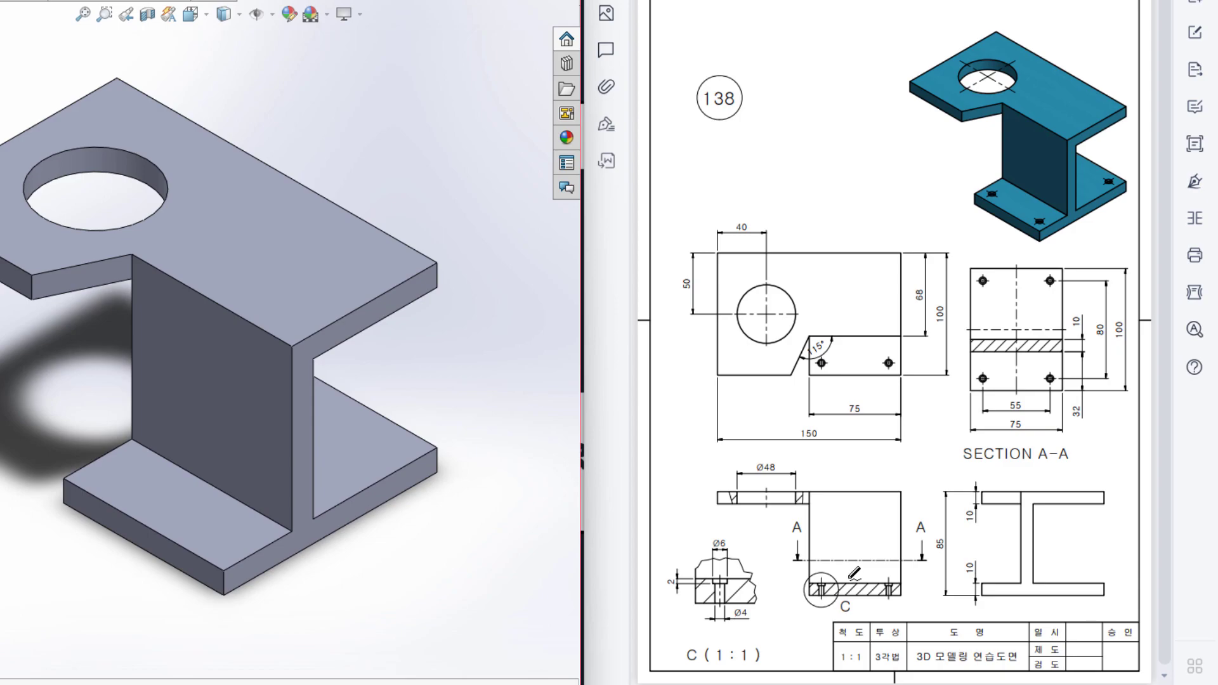
- Examine the front view and detail C for the counterbored hole's diameters and counterbore depth, marking each dimension
mouse_move(885, 474)
left_mouse_down()
mouse_move(846, 590)
mouse_move(843, 501)
left_mouse_up()
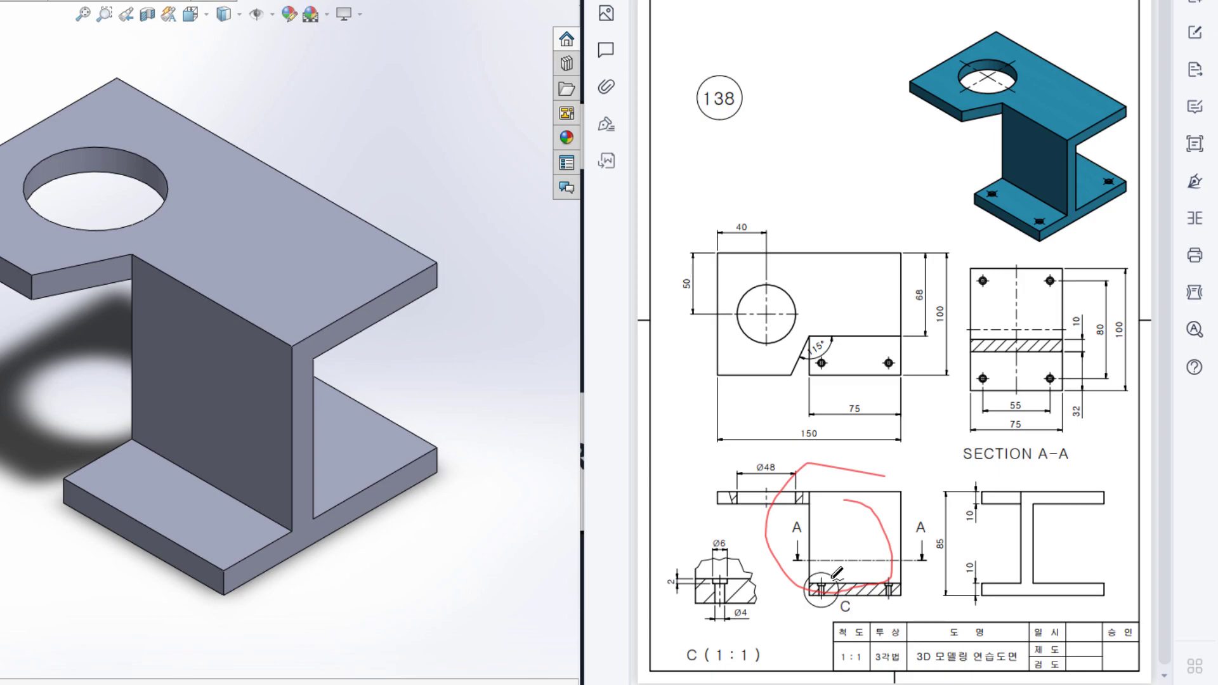
mouse_move(814, 572)
left_mouse_down()
mouse_move(802, 596)
mouse_move(834, 607)
mouse_move(837, 577)
mouse_move(817, 573)
left_mouse_up()
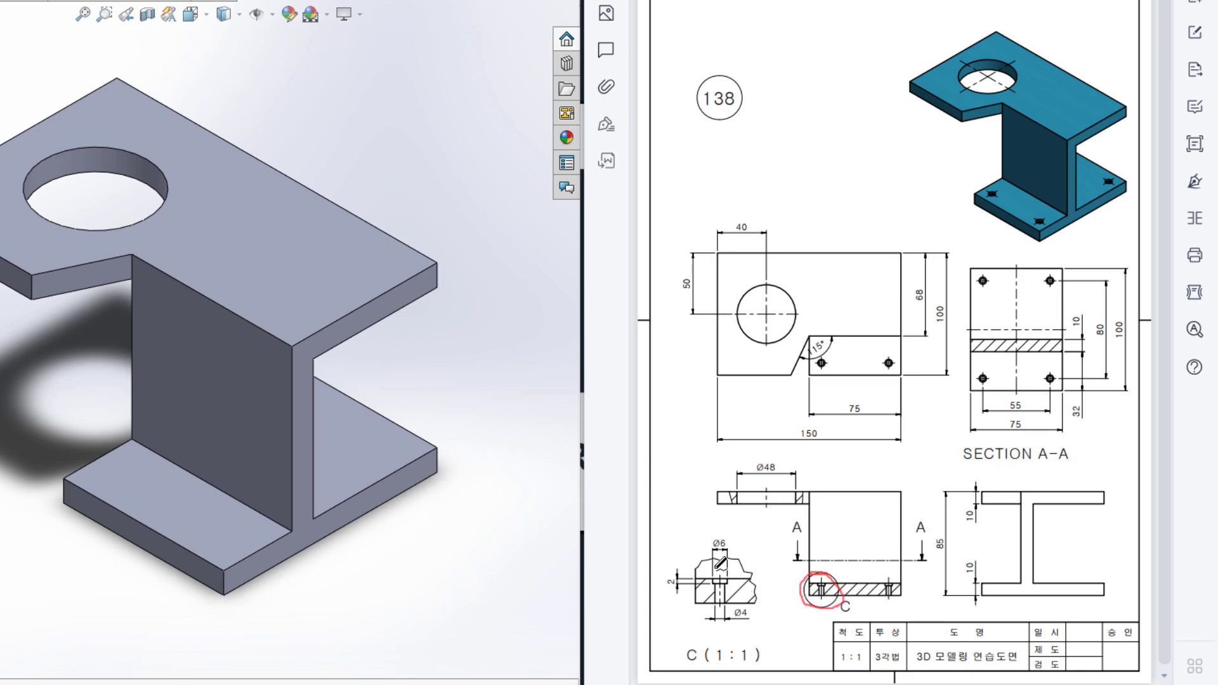
scroll(728, 568, "up", 3, "ctrl")
scroll(736, 567, "down", 3)
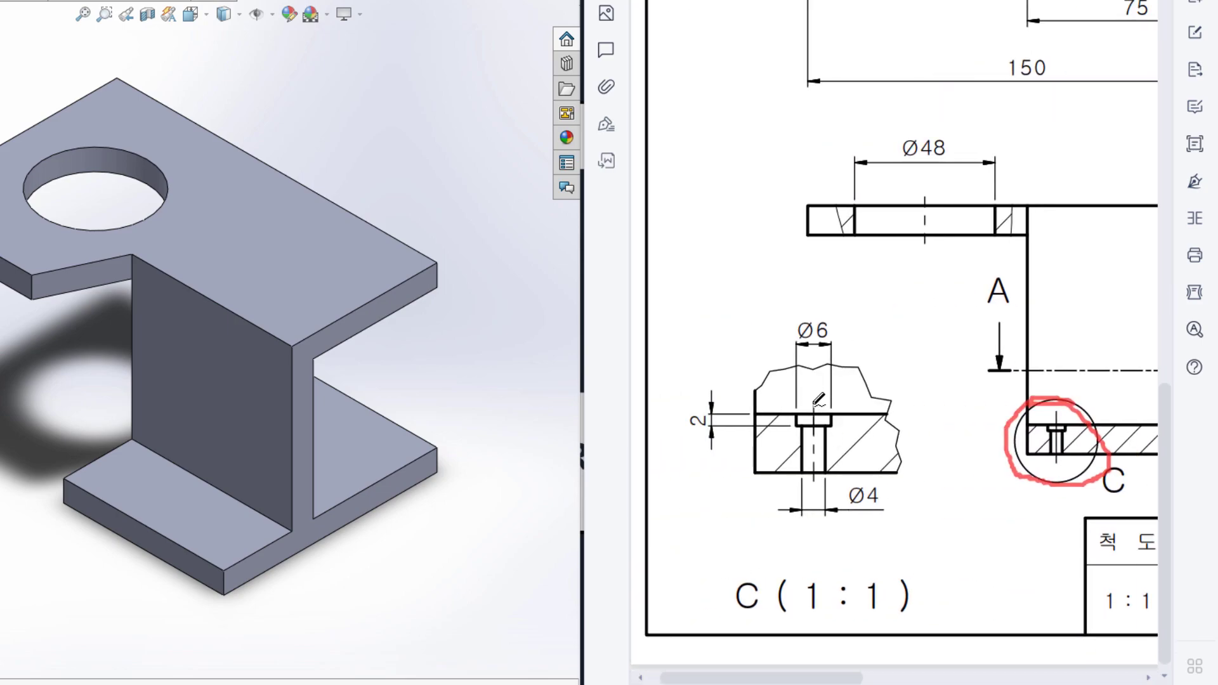
mouse_move(796, 415)
left_mouse_down()
mouse_move(829, 425)
mouse_move(795, 416)
left_mouse_up()
mouse_move(825, 321)
left_mouse_down()
mouse_move(800, 346)
mouse_move(829, 337)
left_mouse_up()
mouse_move(723, 404)
left_mouse_down()
mouse_move(691, 411)
mouse_move(709, 437)
mouse_move(720, 401)
left_mouse_up()
mouse_move(891, 511)
left_mouse_down()
mouse_move(896, 489)
mouse_move(869, 481)
mouse_move(850, 515)
mouse_move(899, 493)
left_mouse_up()
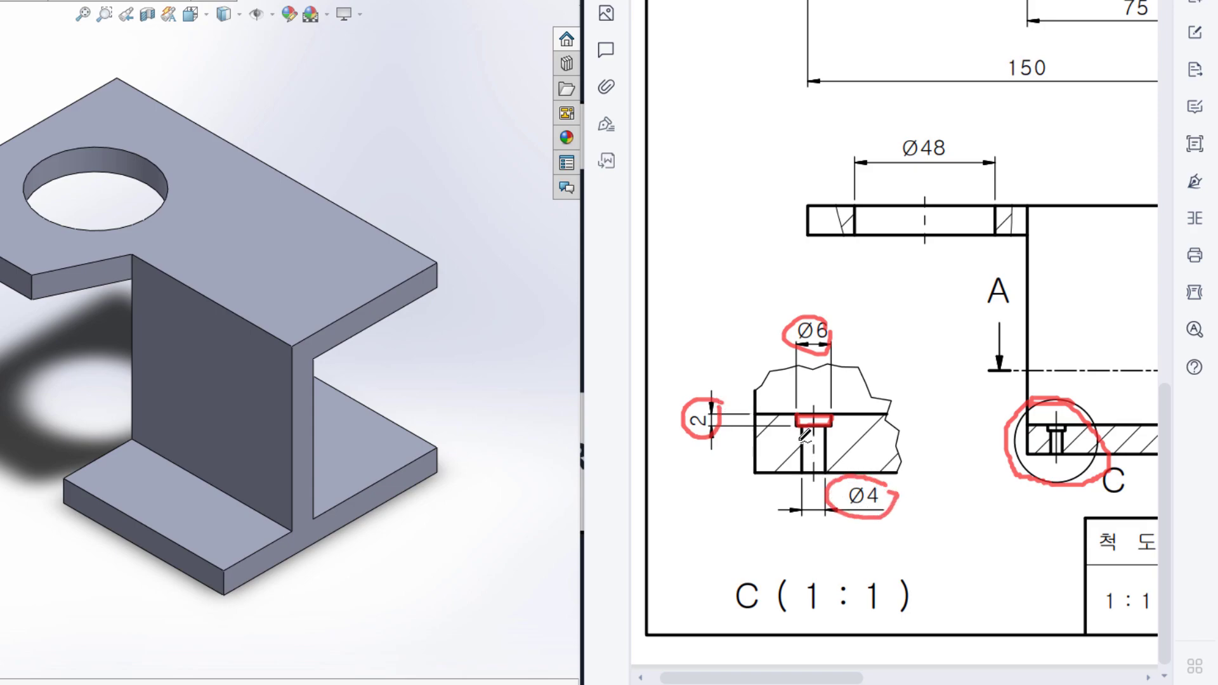
left_click_drag(801, 427, 800, 475)
left_click_drag(821, 431, 822, 477)
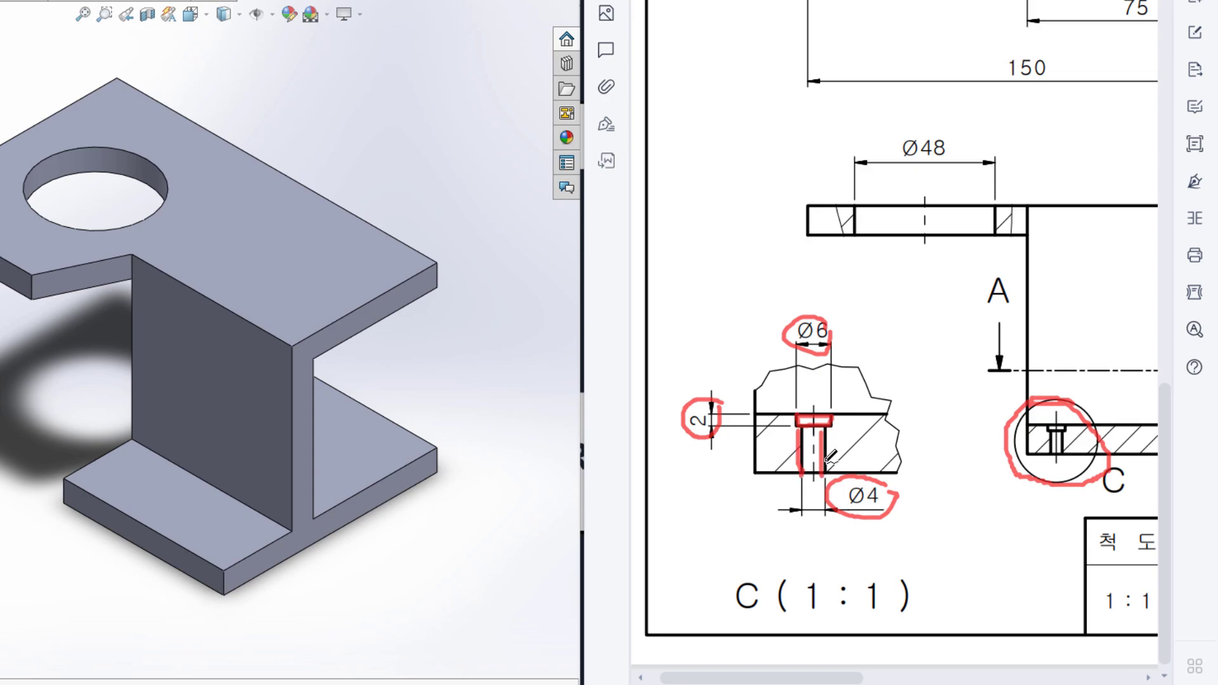
- Examine section A-A for the base plate holes' locations, spacing and edge offsets, marking the relevant dimensions and detail C
left_click(998, 684)
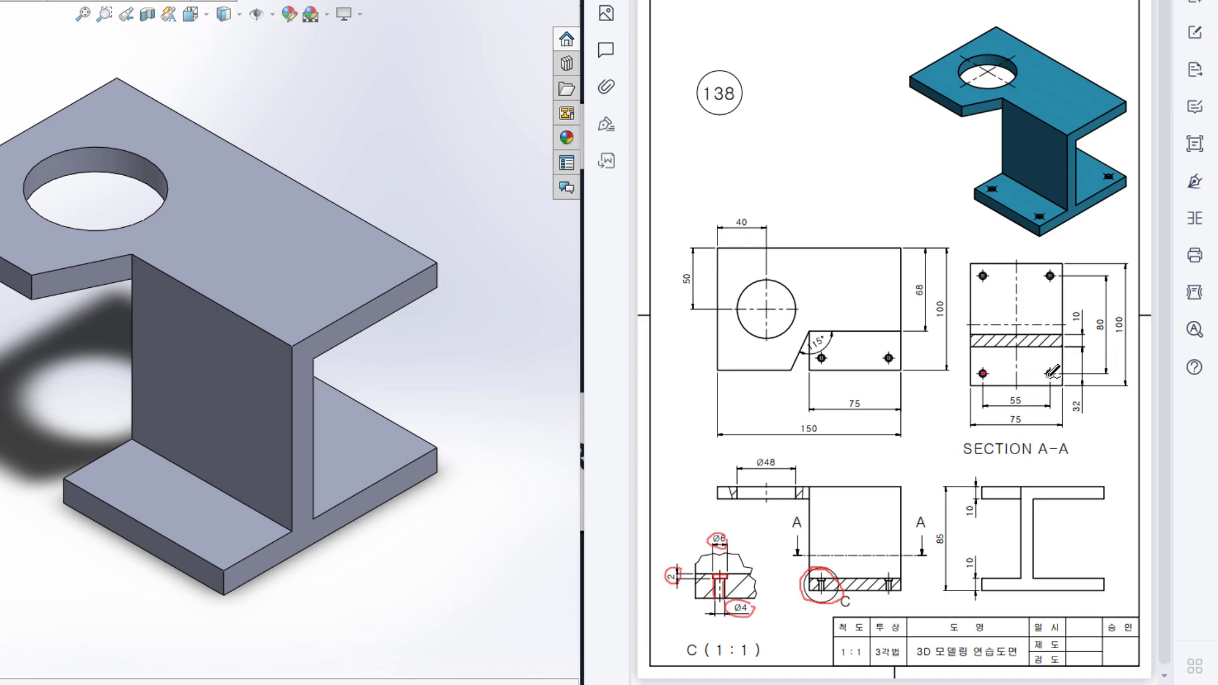
left_click(1050, 275)
mouse_move(1028, 413)
left_mouse_down()
mouse_move(1008, 418)
mouse_move(1018, 426)
mouse_move(1006, 394)
mouse_move(1028, 402)
left_mouse_up()
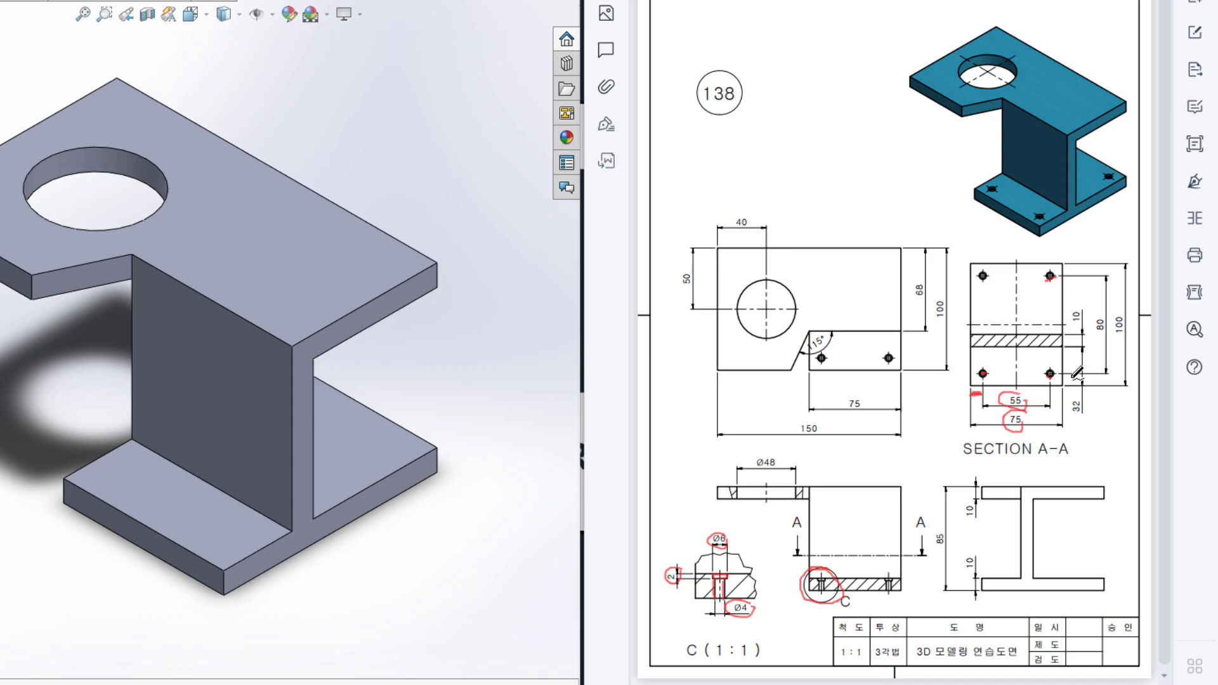
left_click_drag(1068, 380, 1067, 391)
mouse_move(1117, 317)
left_mouse_down()
mouse_move(1098, 321)
mouse_move(1105, 312)
left_mouse_up()
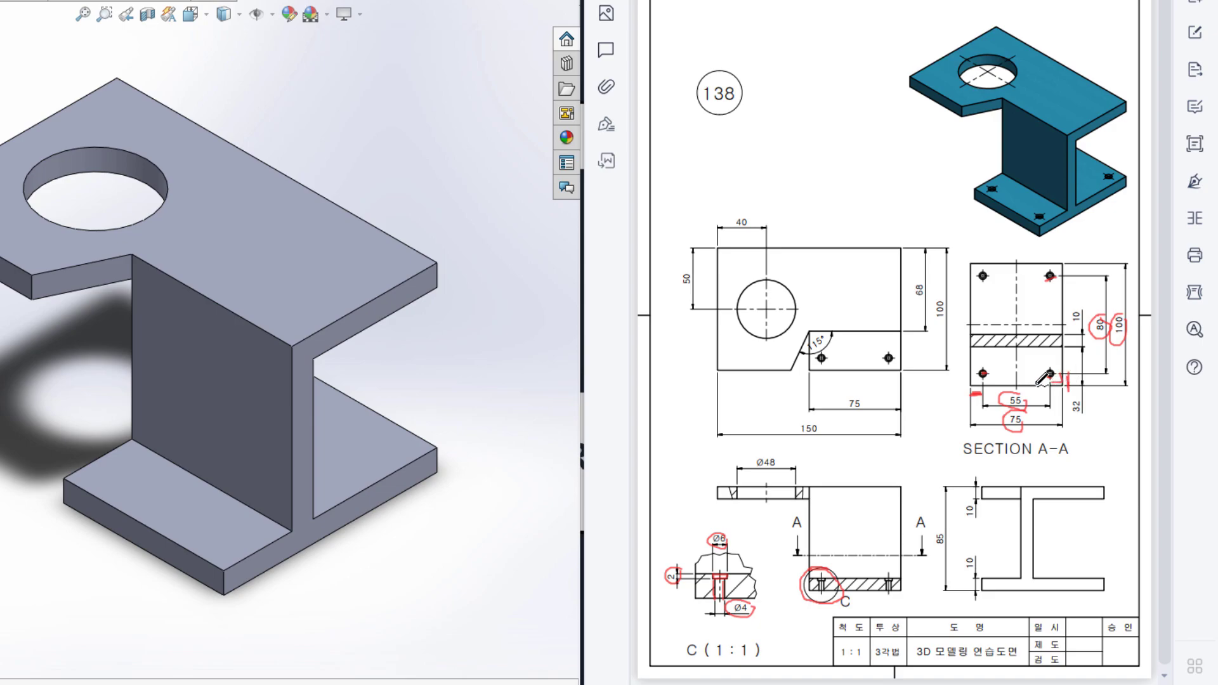
mouse_move(749, 517)
left_mouse_down()
mouse_move(688, 530)
mouse_move(714, 623)
mouse_move(755, 529)
left_mouse_up()
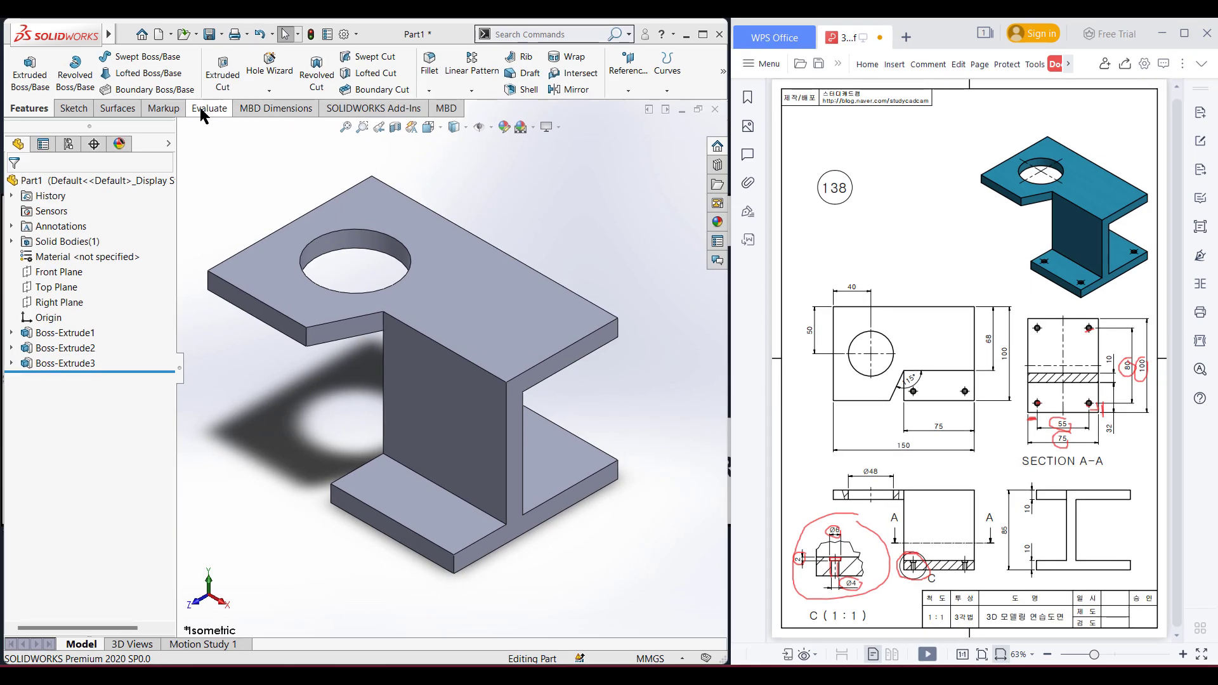
- Start a Hole Wizard legacy hole and set its type to Counterbored
left_click(267, 72)
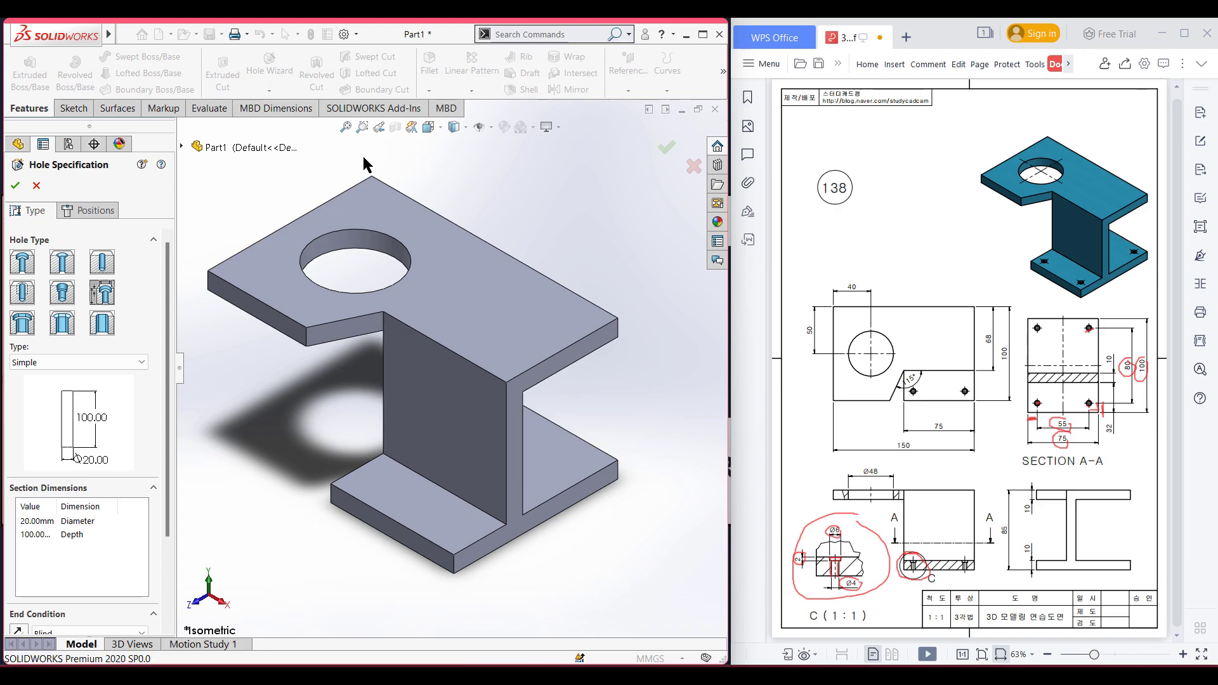
left_click(106, 293)
left_click(140, 361)
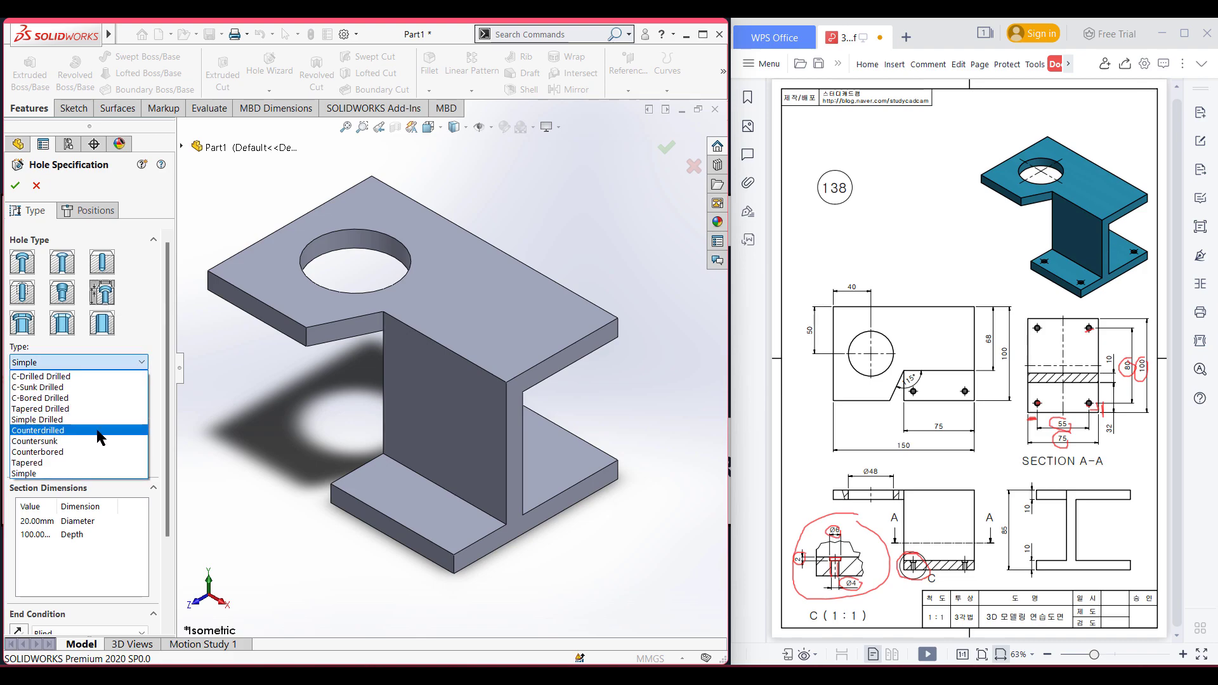
left_click(88, 451)
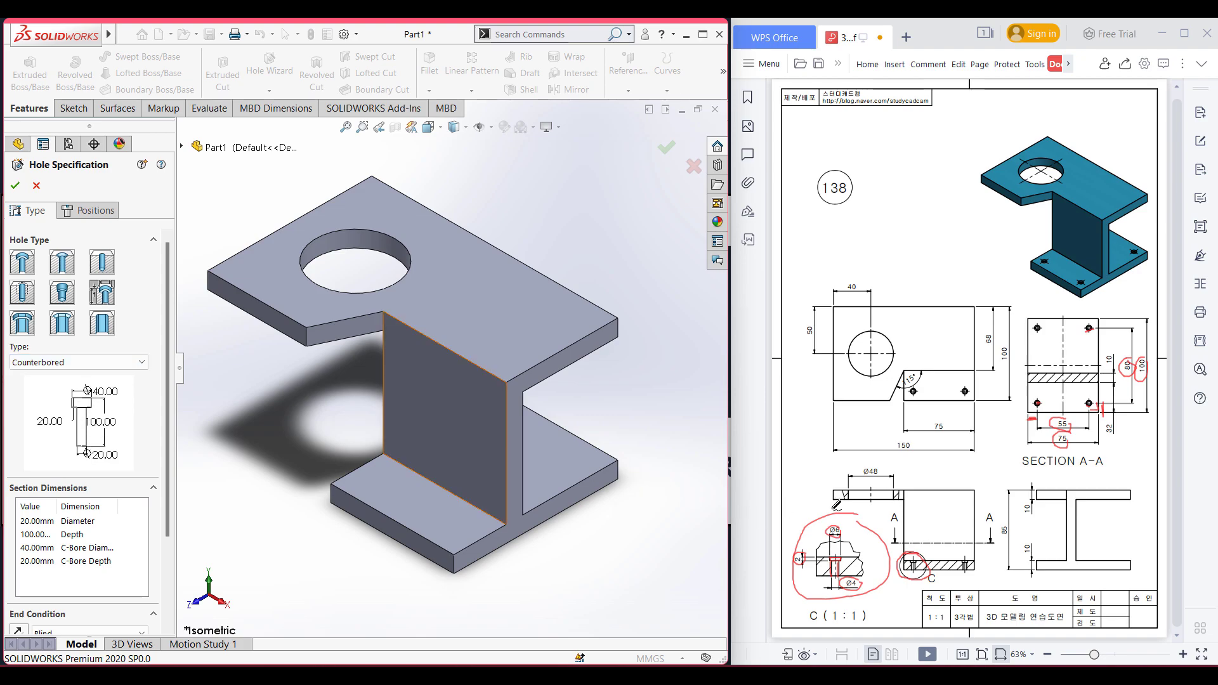
- Set the counterbored hole's diameter to 4 mm and its depth to 8 mm, following detail C of the drawing
scroll(841, 507, "up", 5, "ctrl")
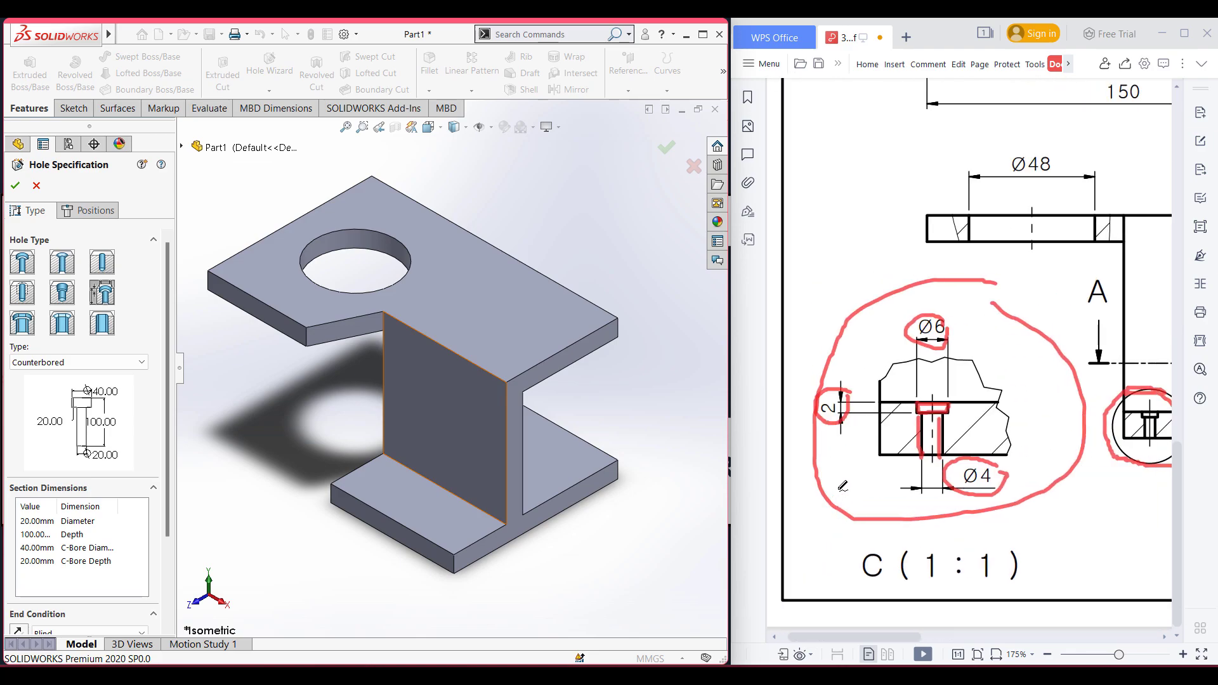
mouse_move(1053, 313)
left_mouse_down()
mouse_move(843, 413)
mouse_move(1072, 411)
left_mouse_up()
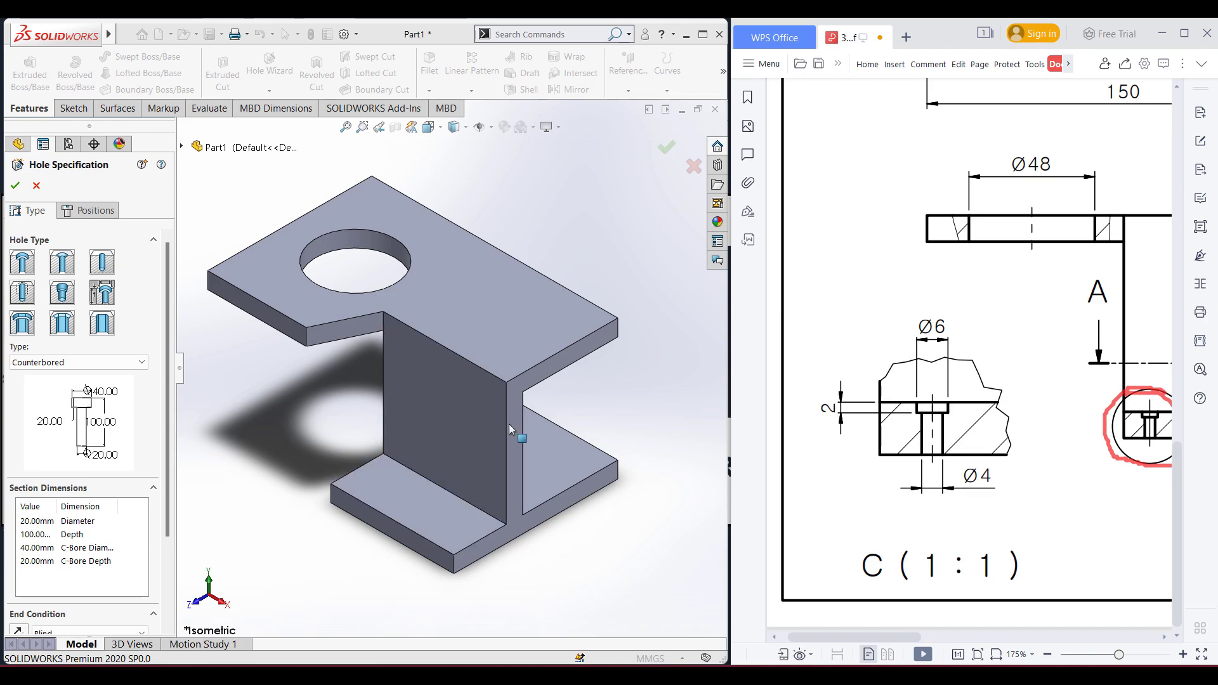
mouse_move(989, 465)
left_mouse_down()
mouse_move(959, 463)
mouse_move(982, 493)
mouse_move(1009, 473)
mouse_move(985, 458)
left_mouse_up()
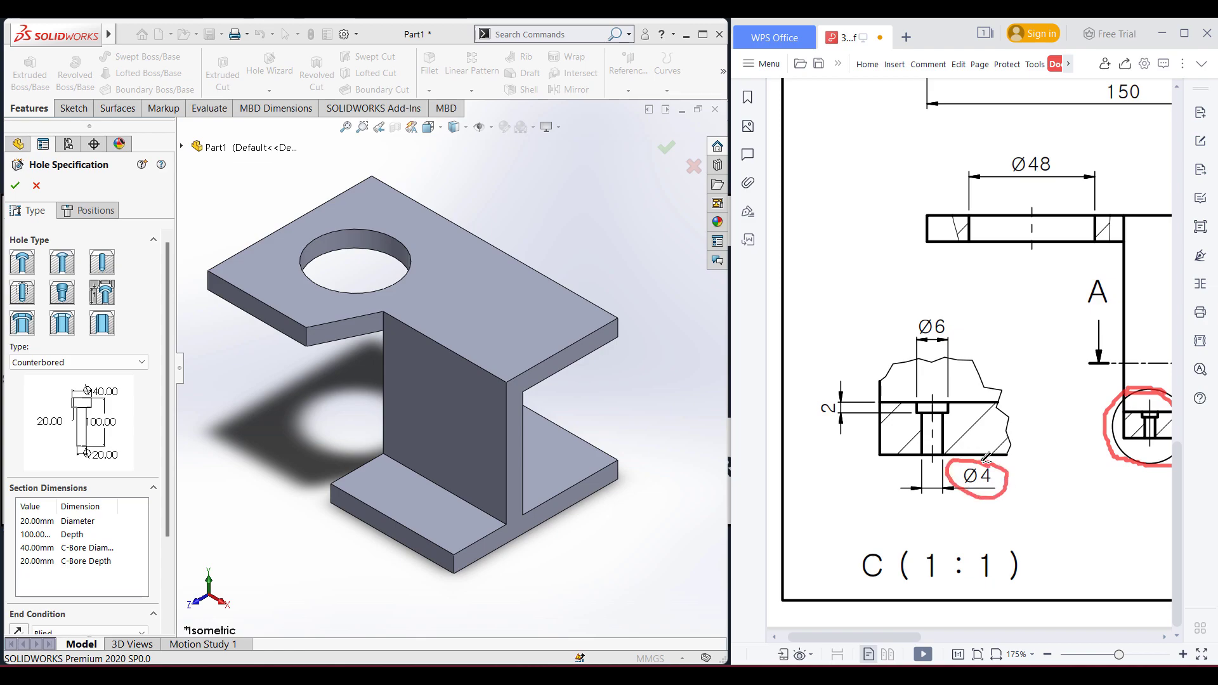
left_click(36, 521)
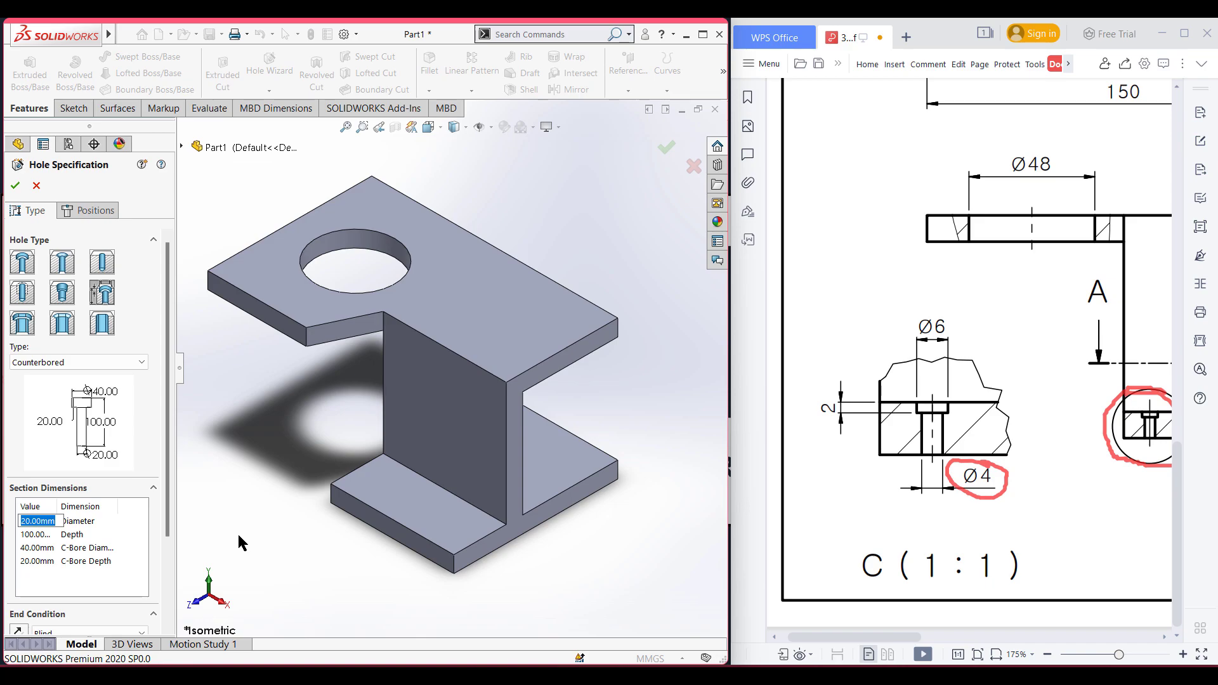
type("4")
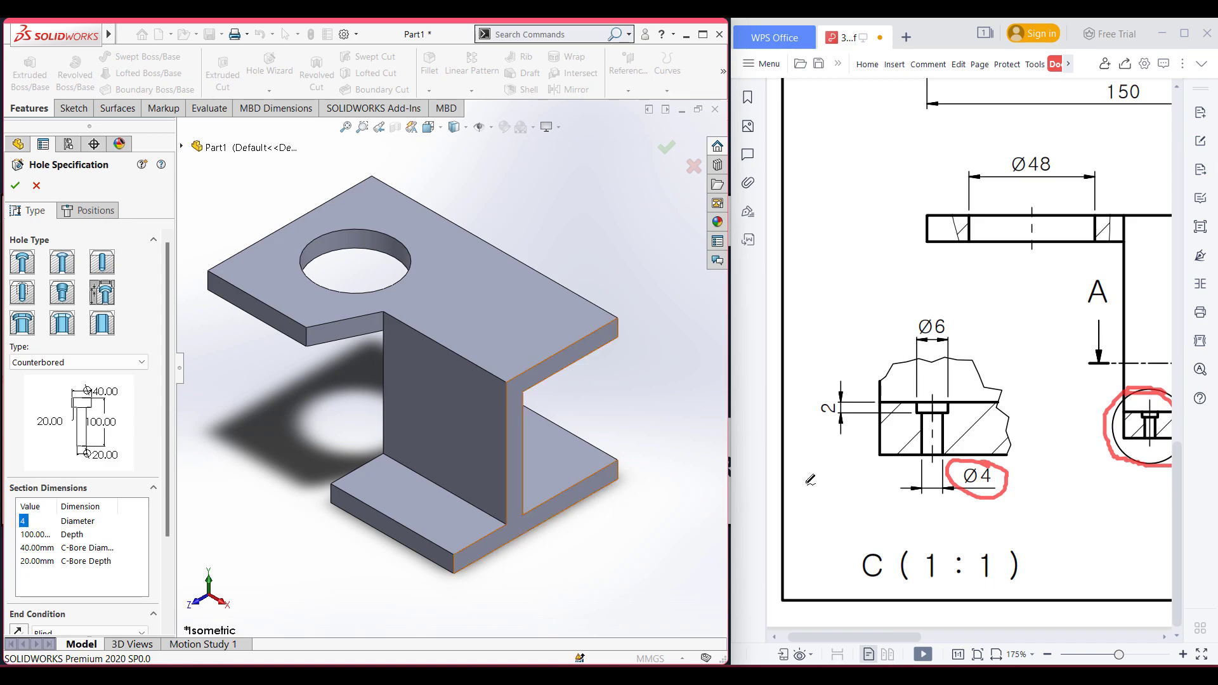
left_click_drag(937, 411, 937, 448)
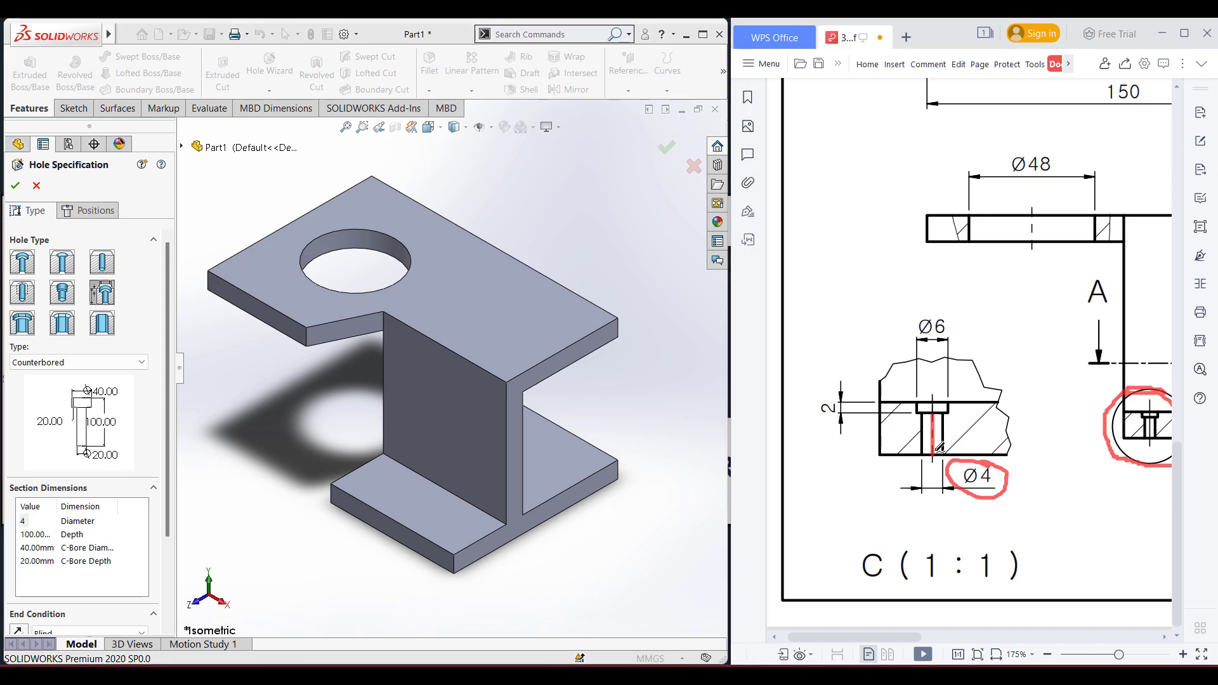
double_click(35, 535)
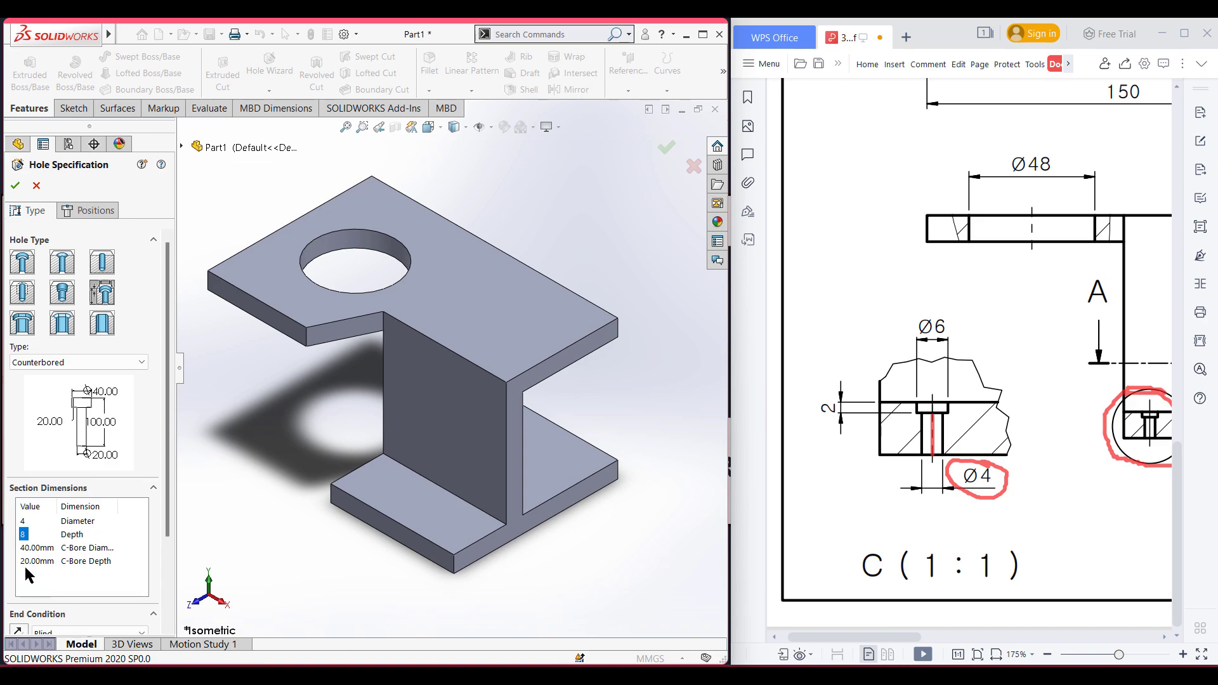
- Set the counterbore diameter to 6 mm and the counterbore depth to 2 mm
mouse_move(956, 309)
left_mouse_down()
mouse_move(926, 312)
mouse_move(968, 346)
mouse_move(960, 312)
left_mouse_up()
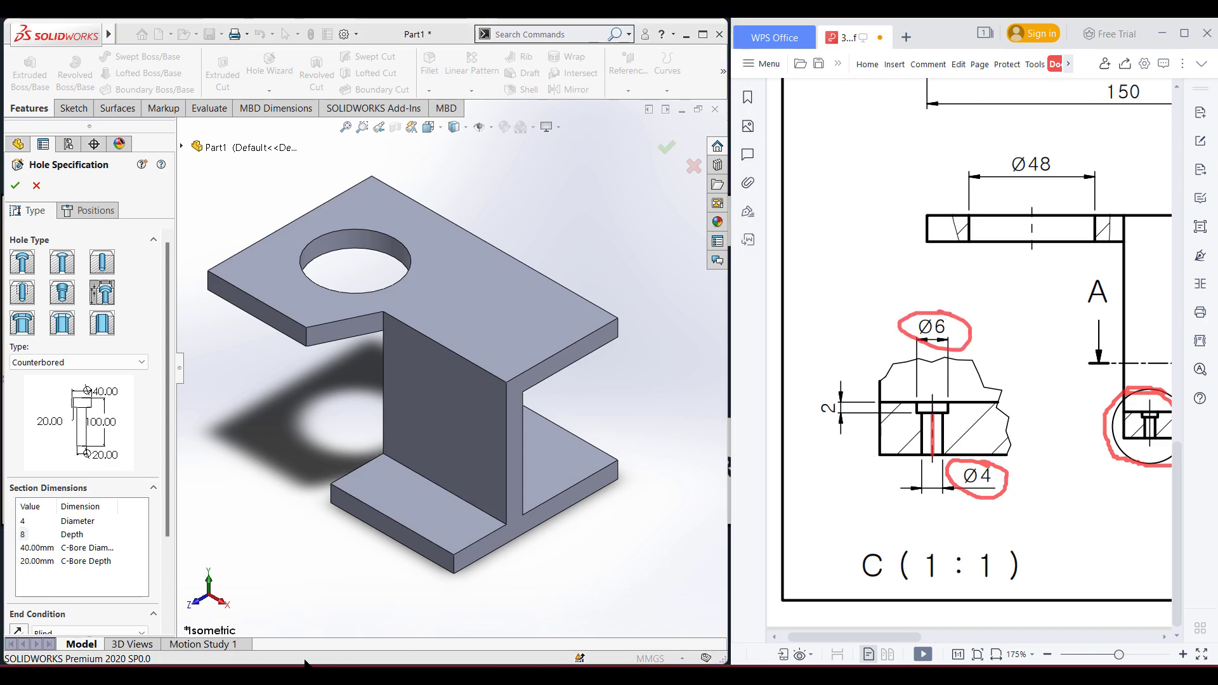
left_click(38, 548)
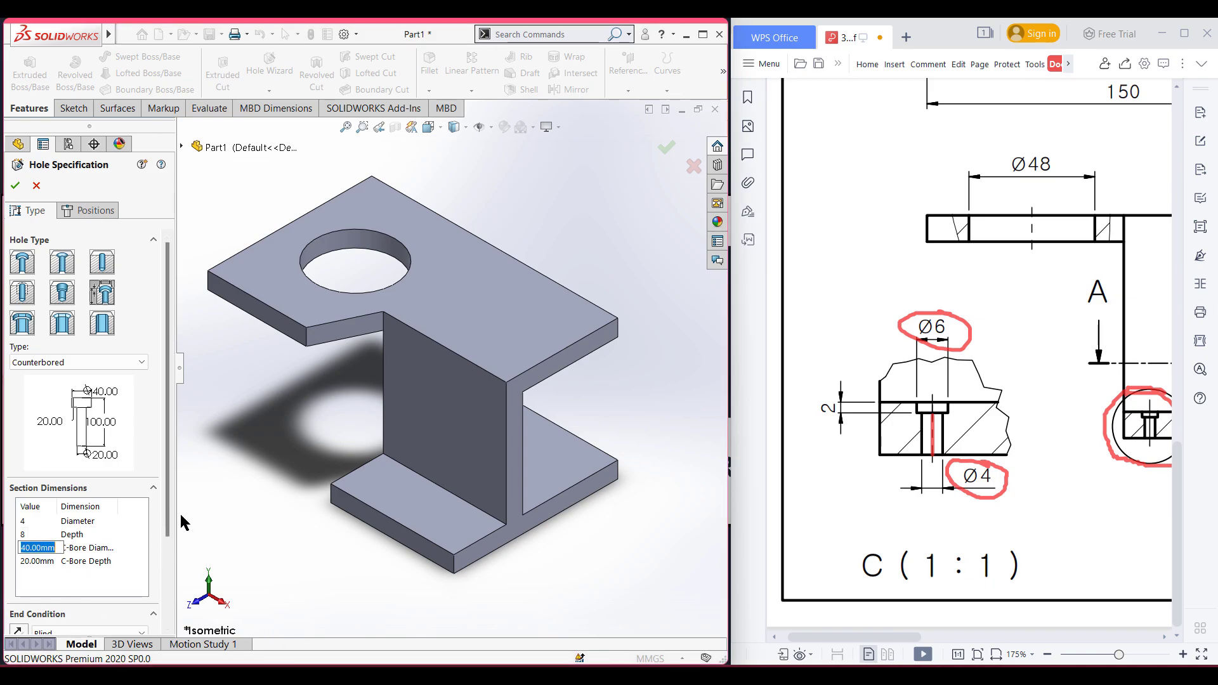
key("Return")
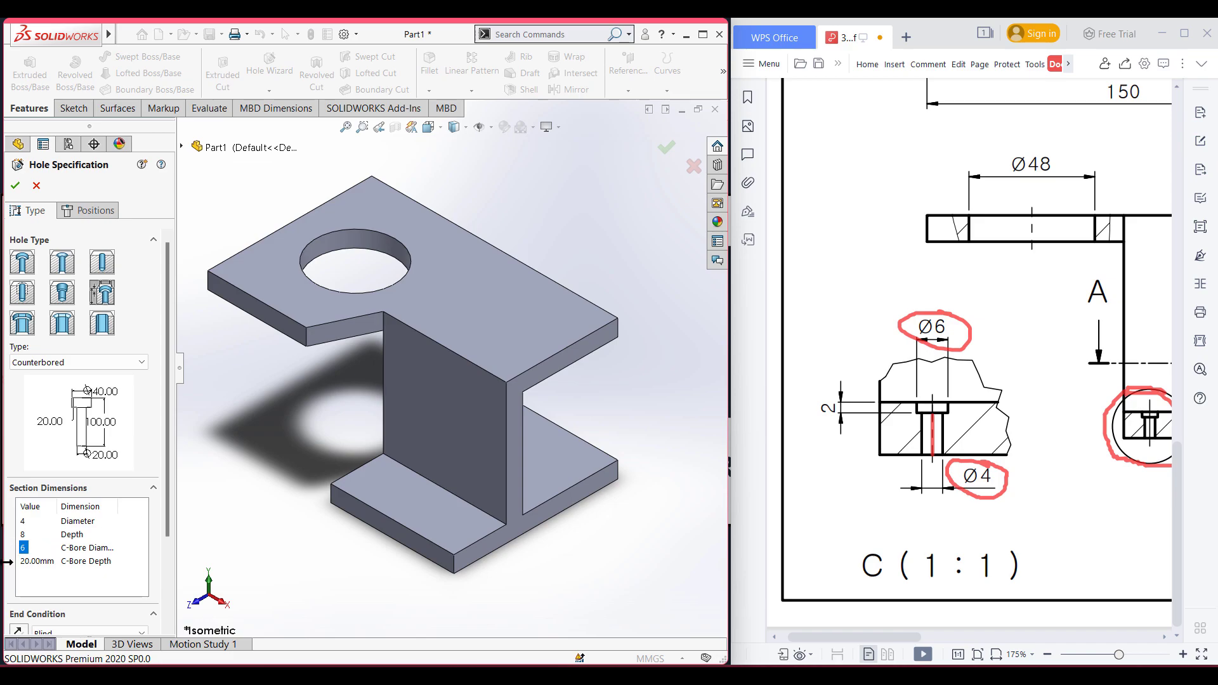
type("2")
key("Return")
- Place a counterbored hole with a 3D sketch on the base plate's upper face, near the outer corner on the notch side
left_click(97, 210)
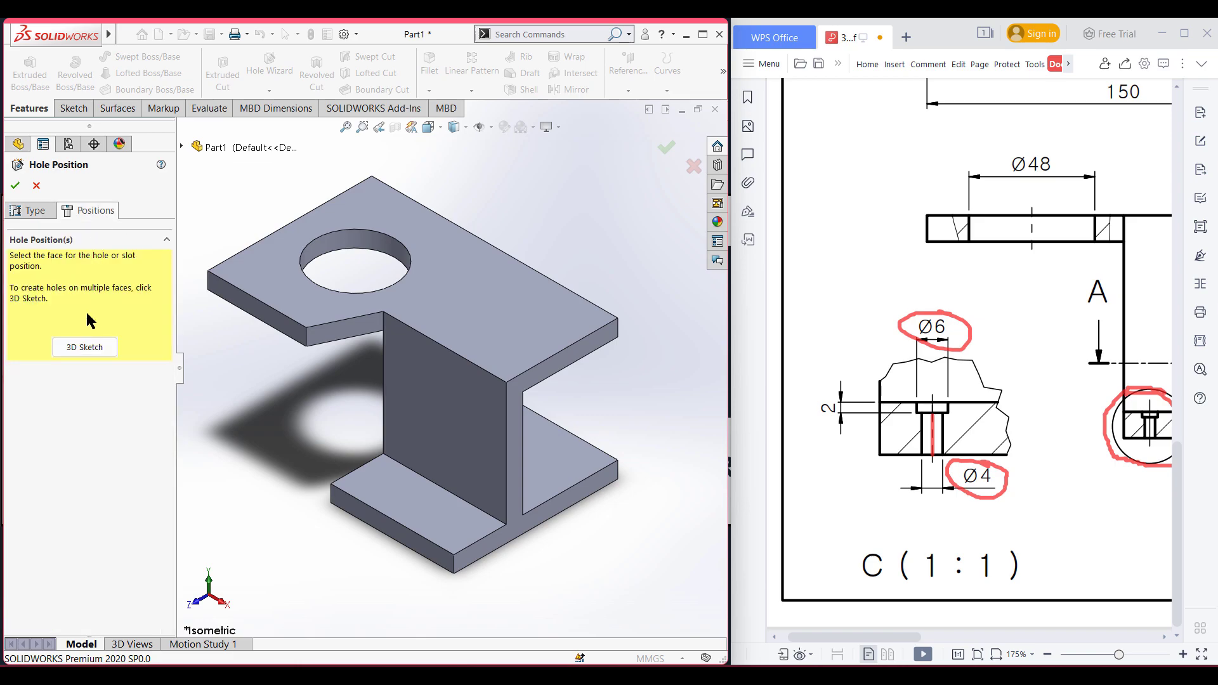
left_click(91, 349)
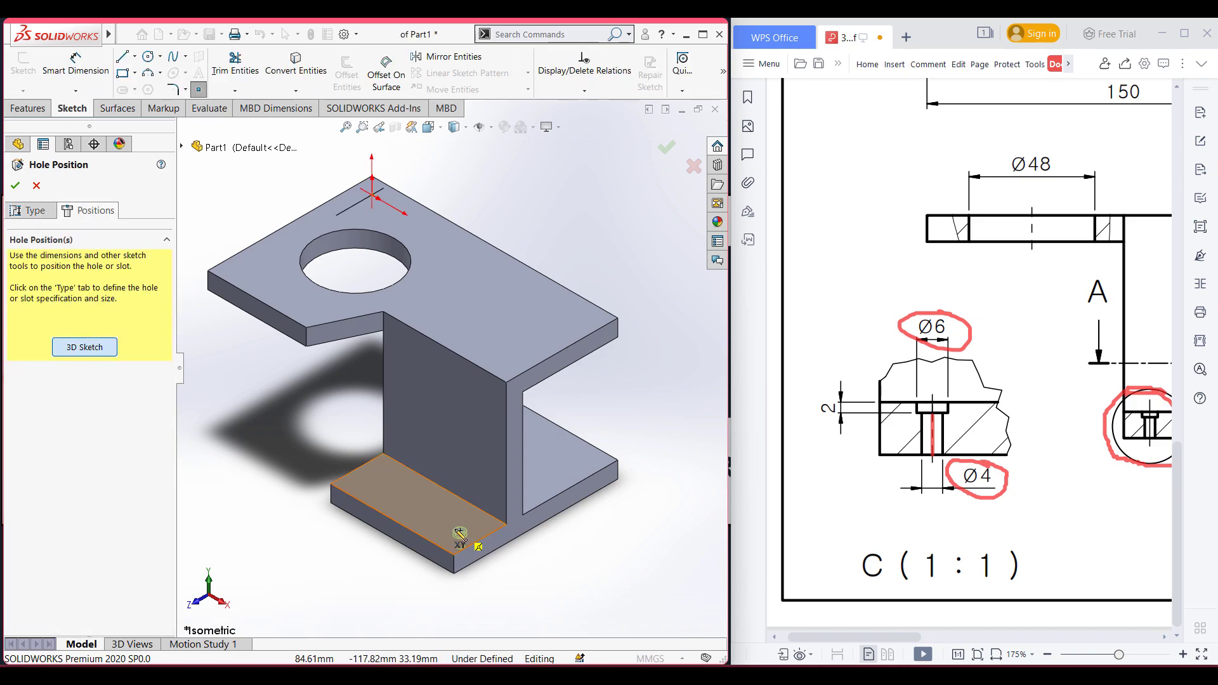
left_click(452, 535)
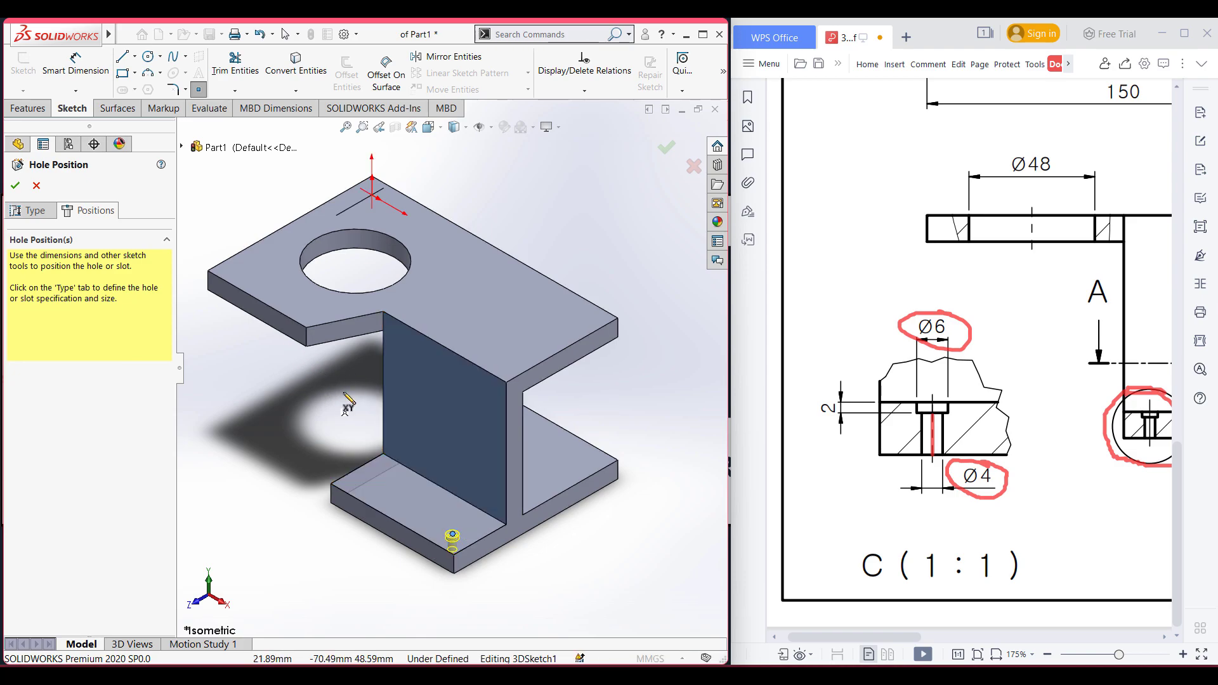
left_click(437, 264)
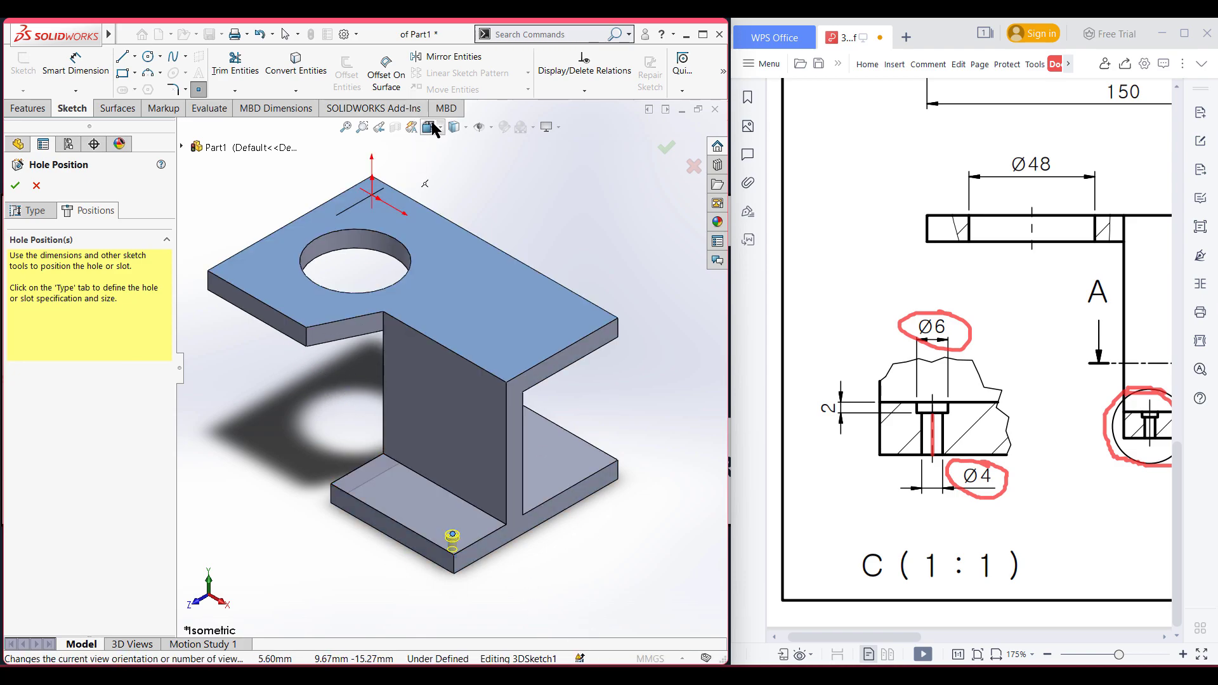
- Dimension the counterbored hole's centre 10 mm from the base plate's adjacent short end edge
left_click(431, 127)
left_click(422, 394)
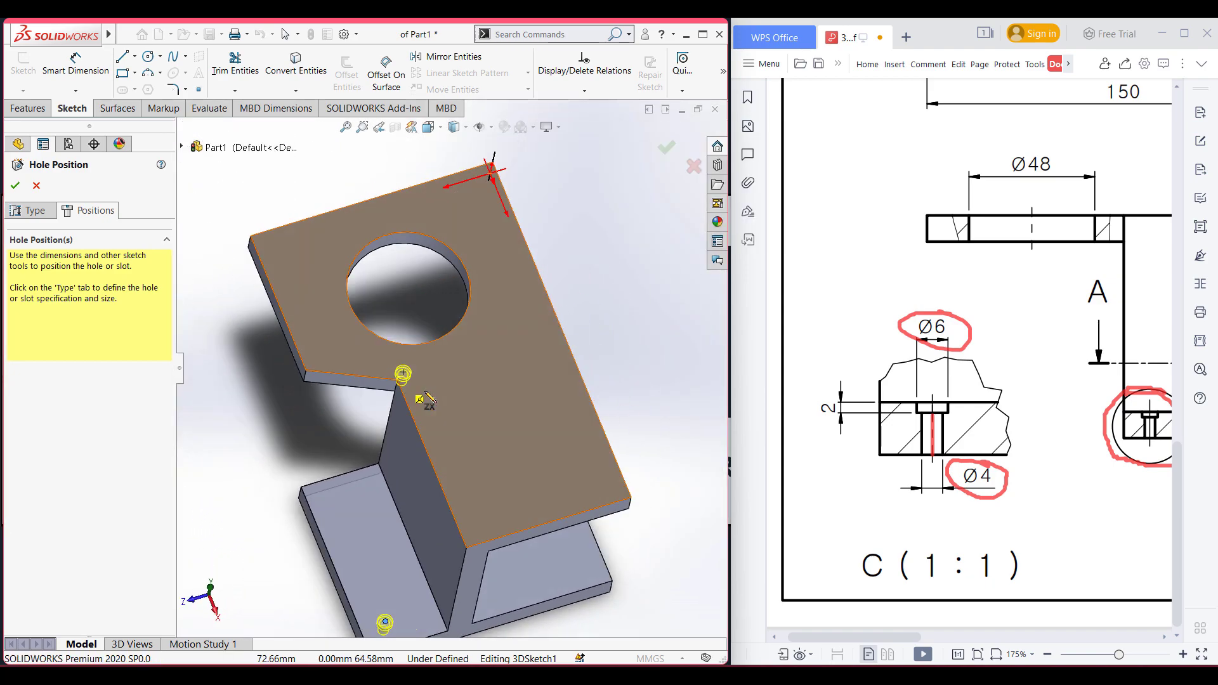
scroll(336, 508, "down", 6)
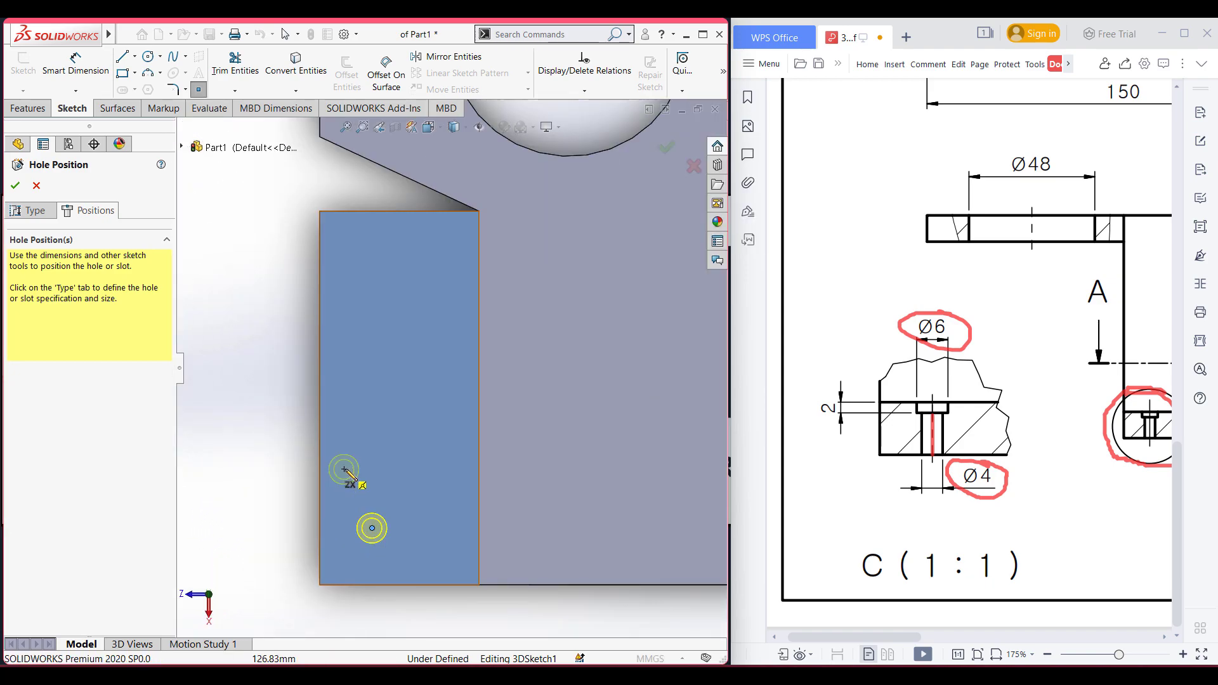
scroll(349, 469, "up", 4)
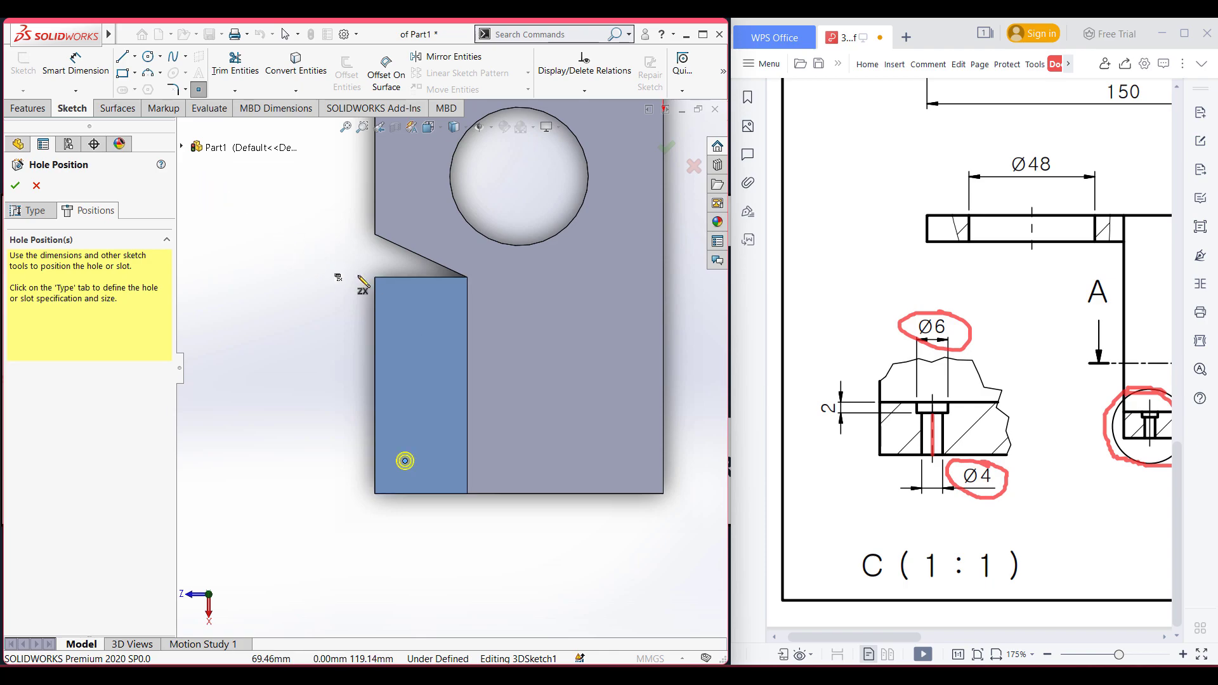
left_click(92, 67)
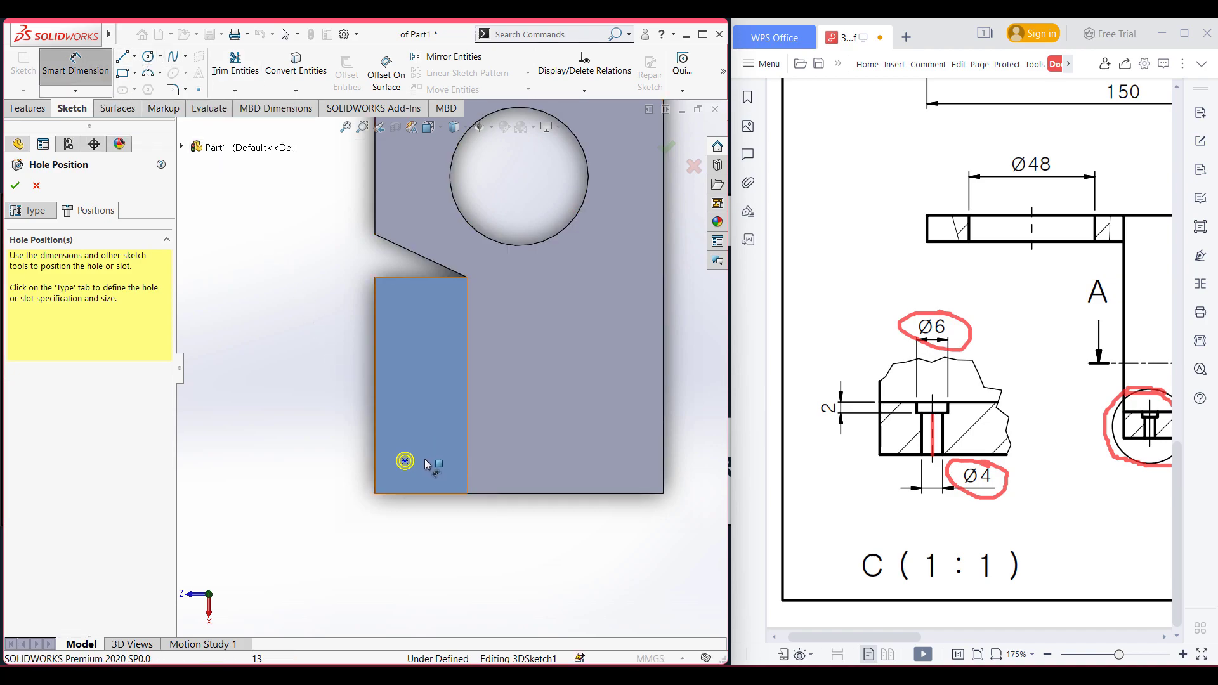
left_click(416, 482)
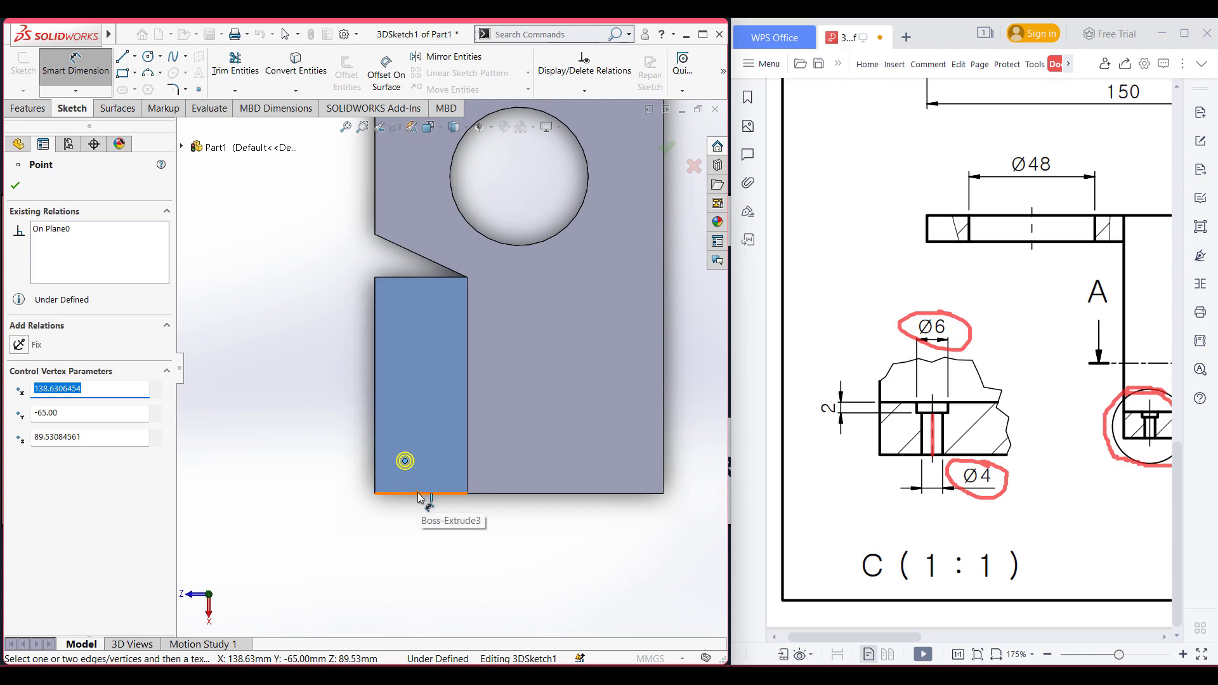
left_click(420, 493)
left_click(366, 486)
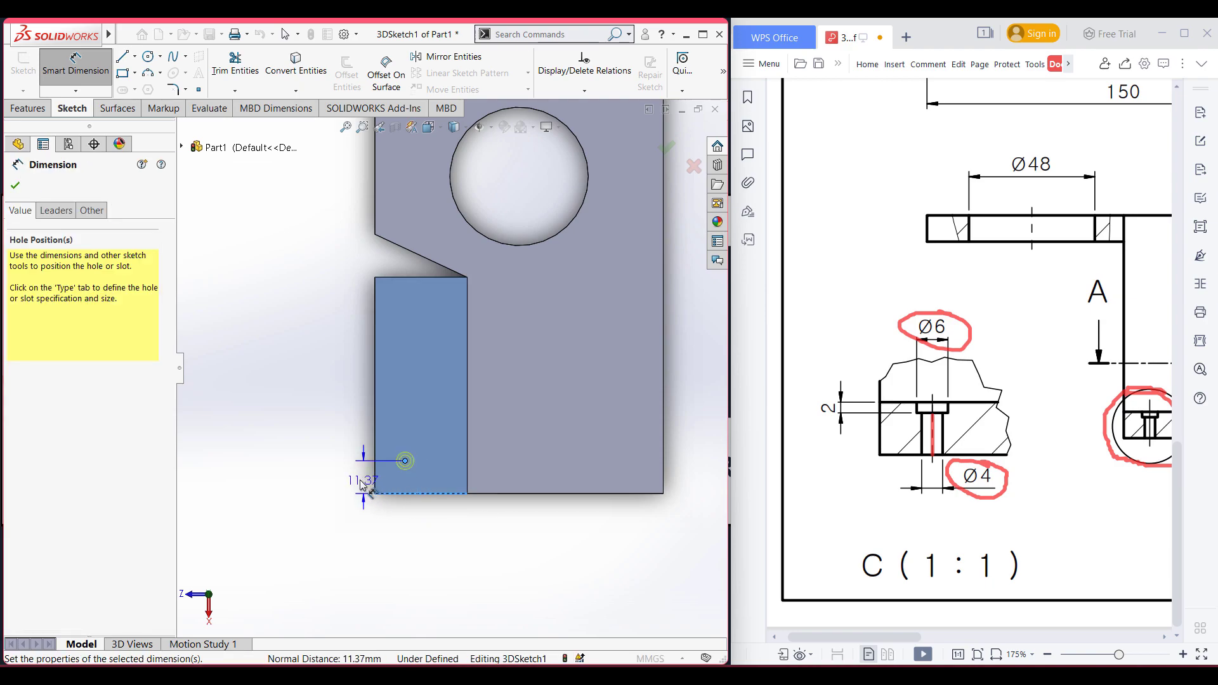
type("10")
key("Return")
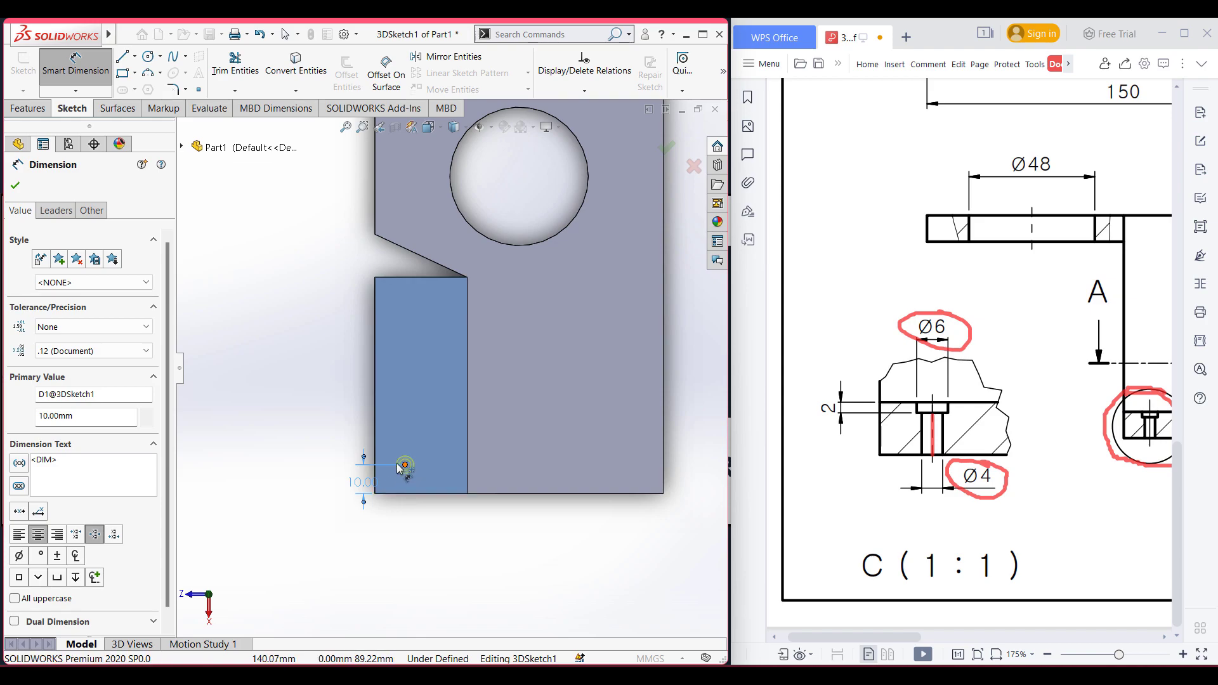
- Dimension the hole's centre 10 mm from the base plate's long outer edge and finish the hole feature
left_click(405, 465)
left_click(375, 455)
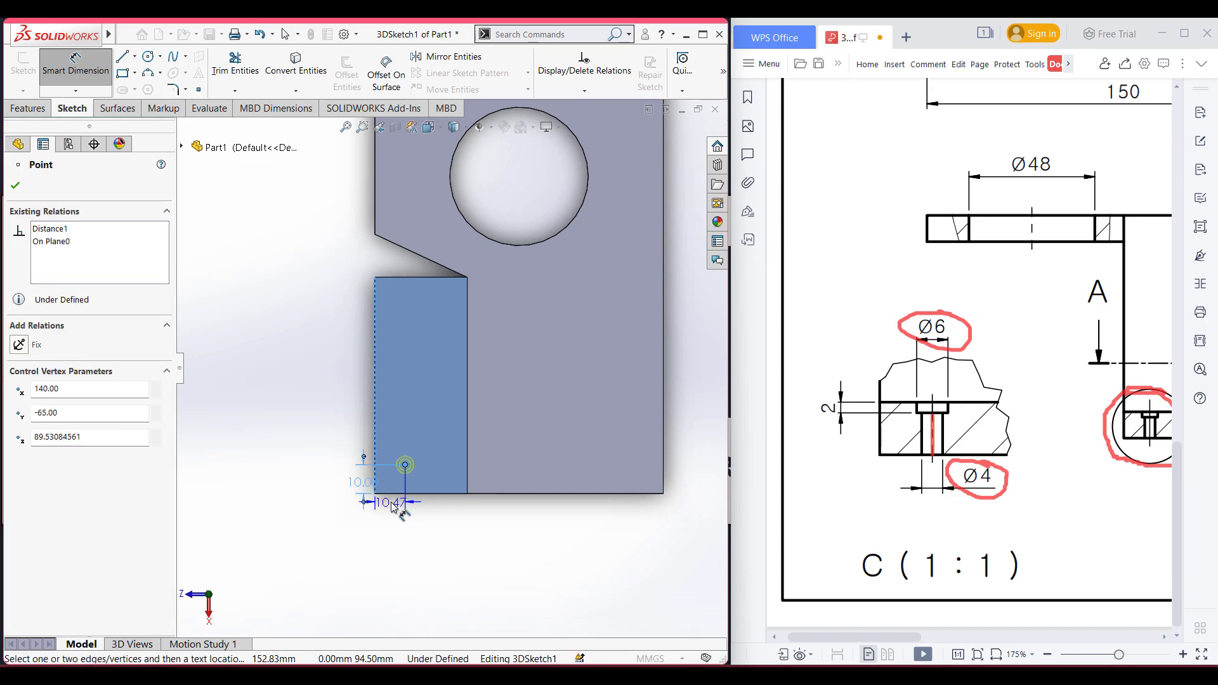
left_click(394, 513)
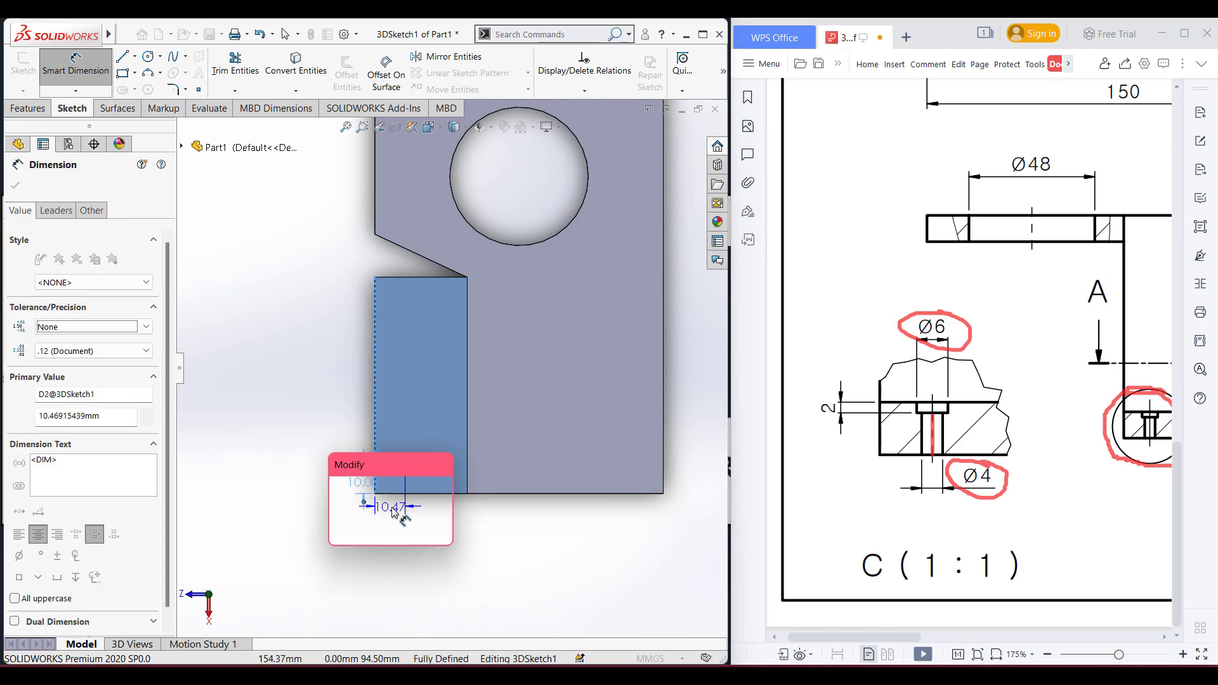
key("Return")
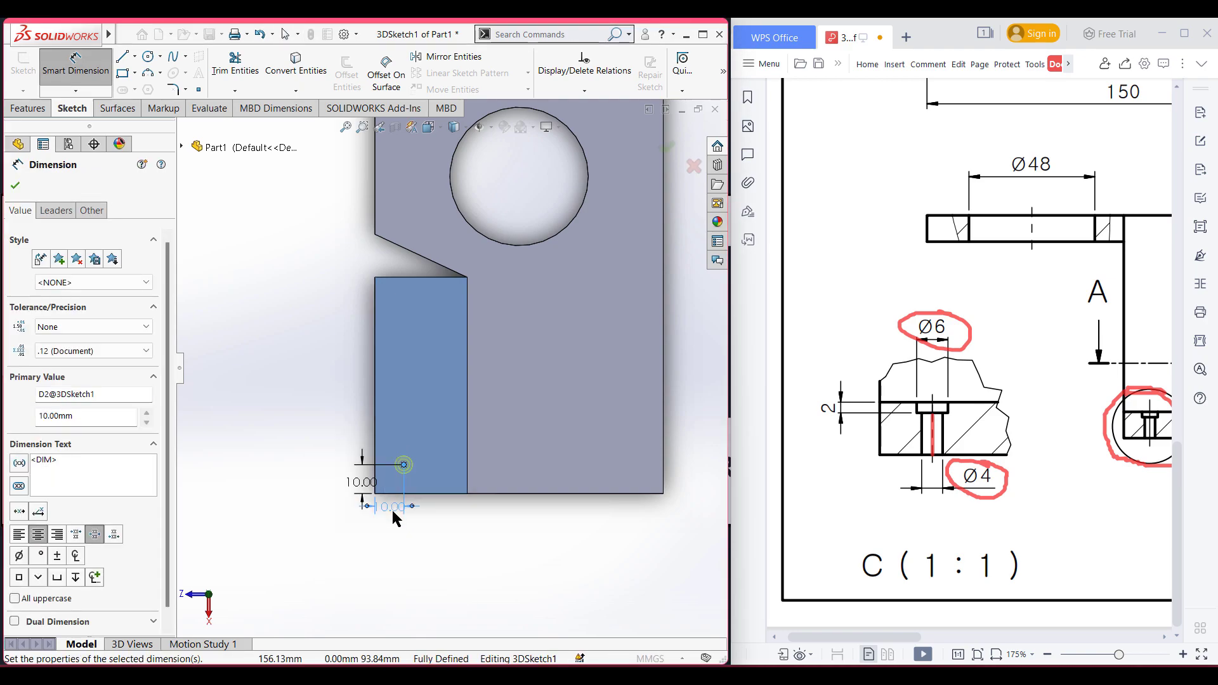
left_click(15, 184)
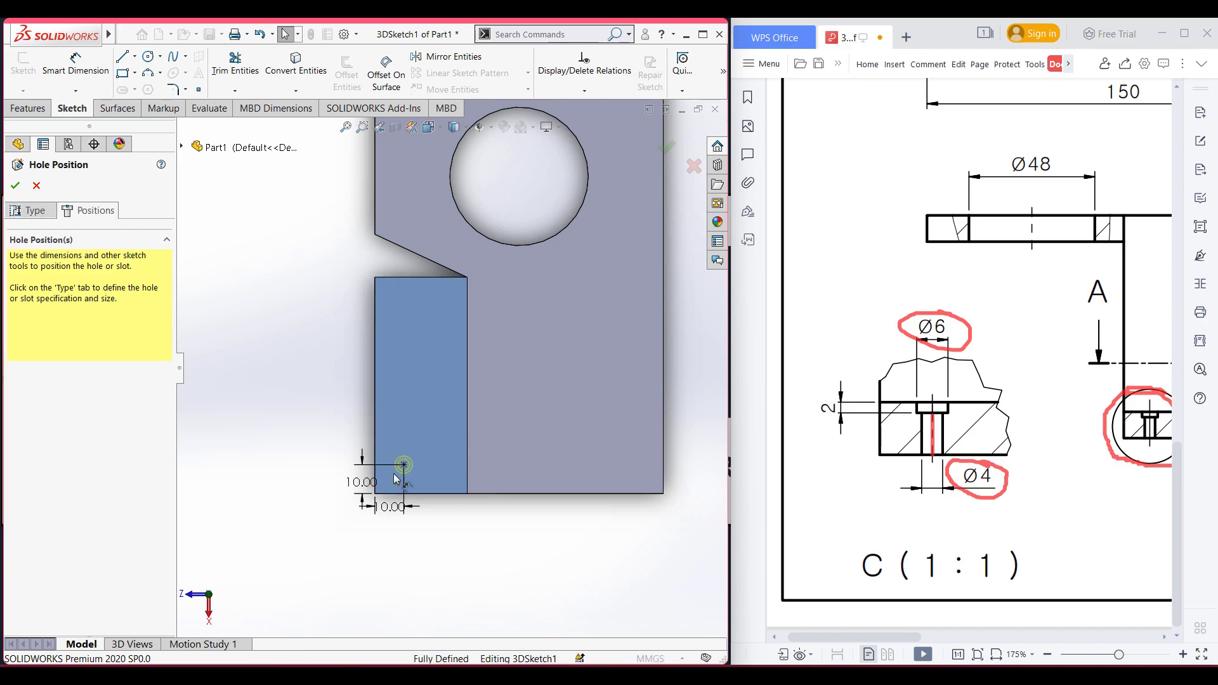
left_click(15, 186)
- Inspect the counterbored hole, then edit its feature and increase the hole depth so it cuts through the base plate
middle_click_drag(284, 354, 453, 262)
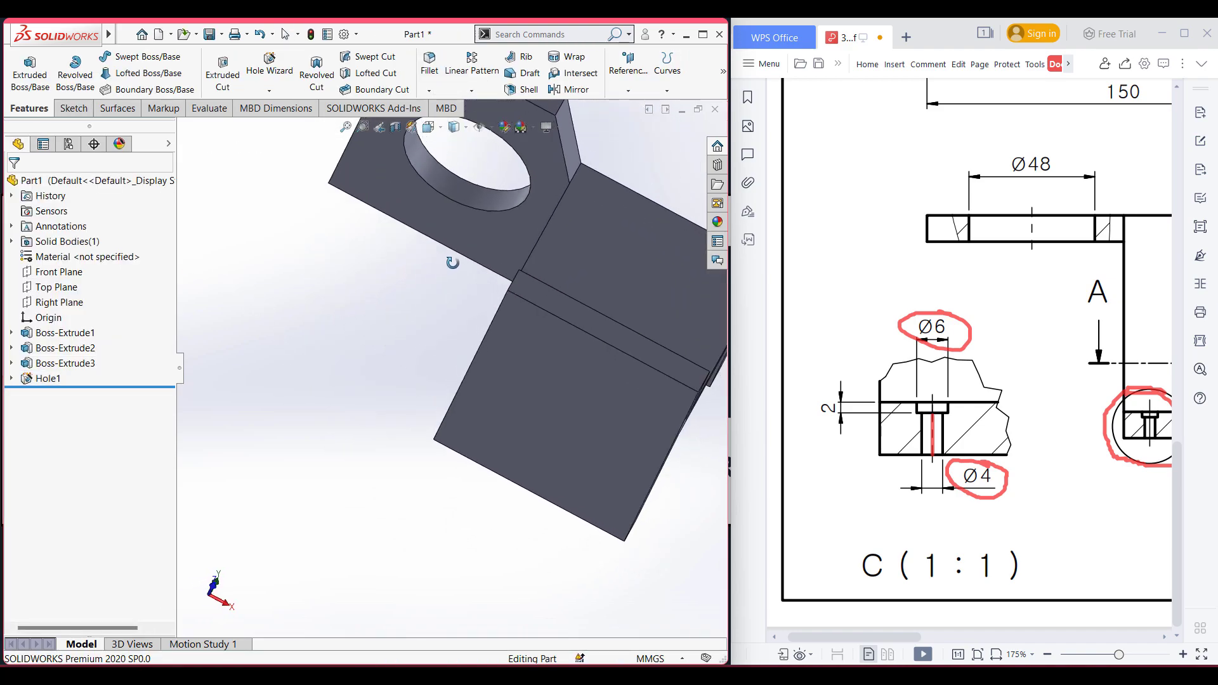
middle_click_drag(476, 346, 312, 442)
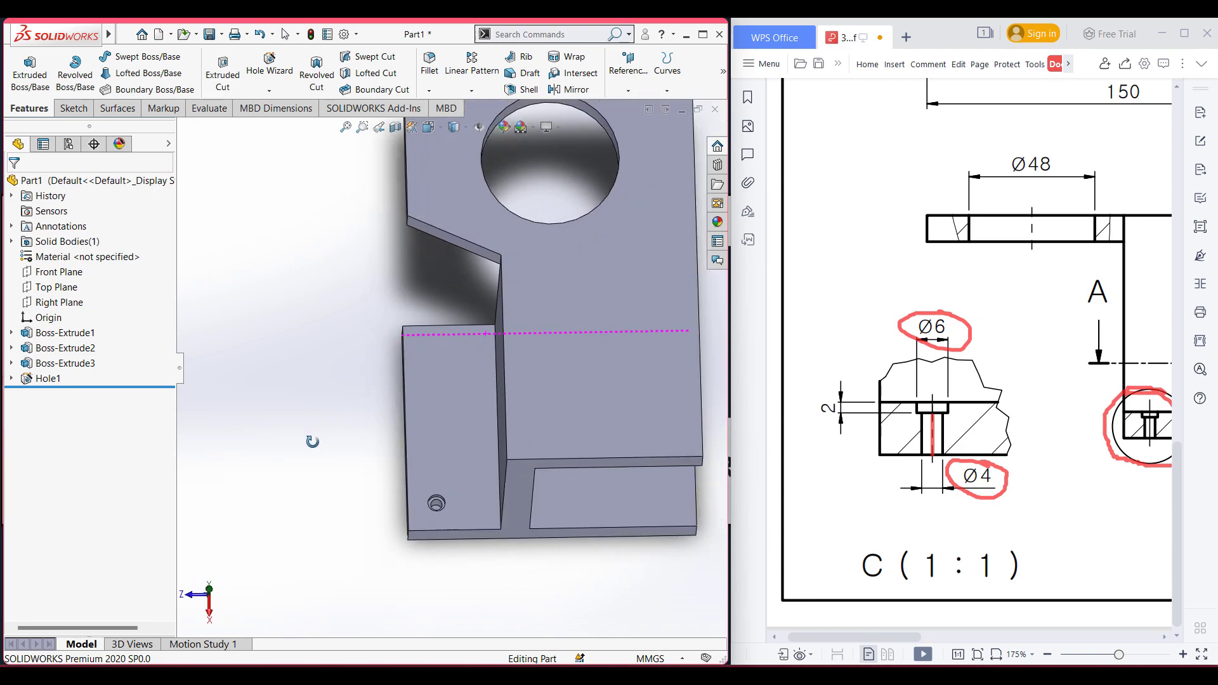
scroll(435, 503, "down", 3)
middle_click_drag(437, 503, 381, 421)
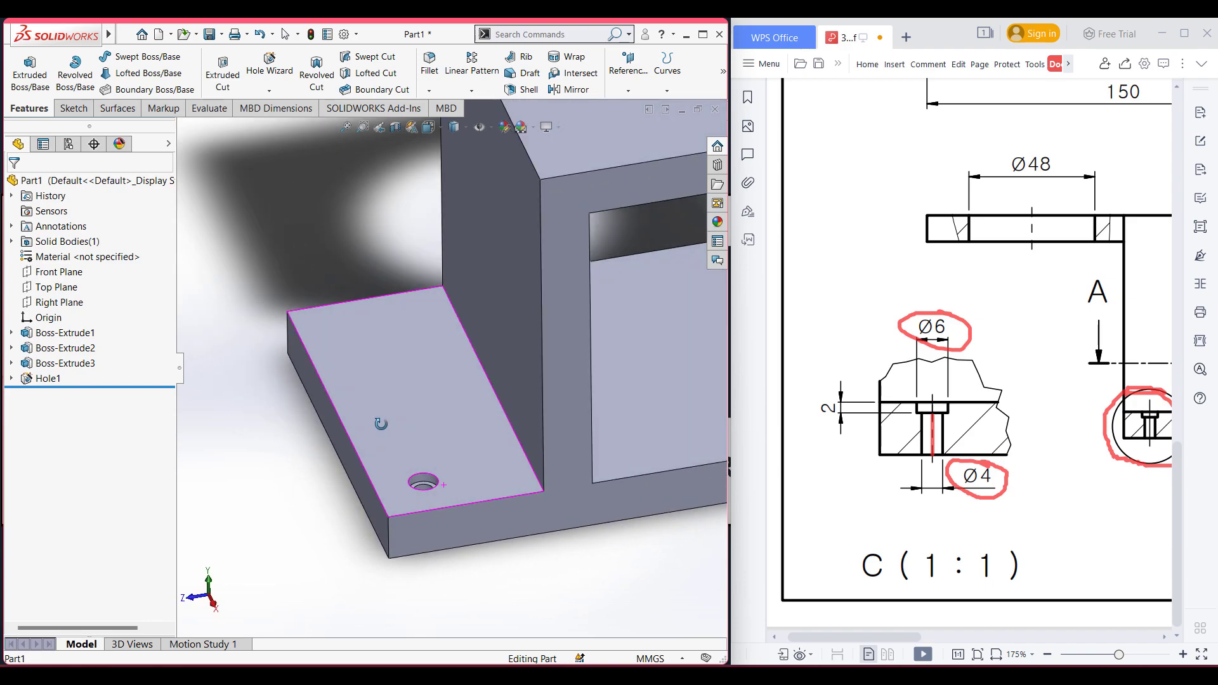
right_click(49, 384)
left_click(62, 350)
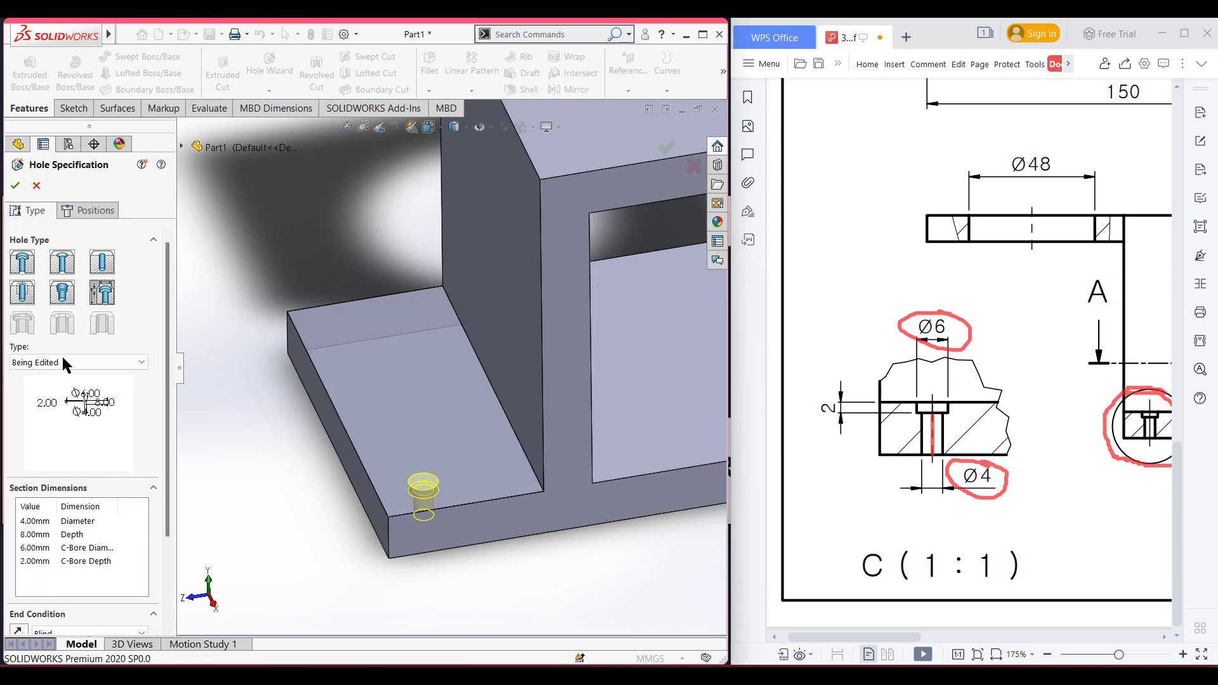
middle_click_drag(355, 562, 349, 493)
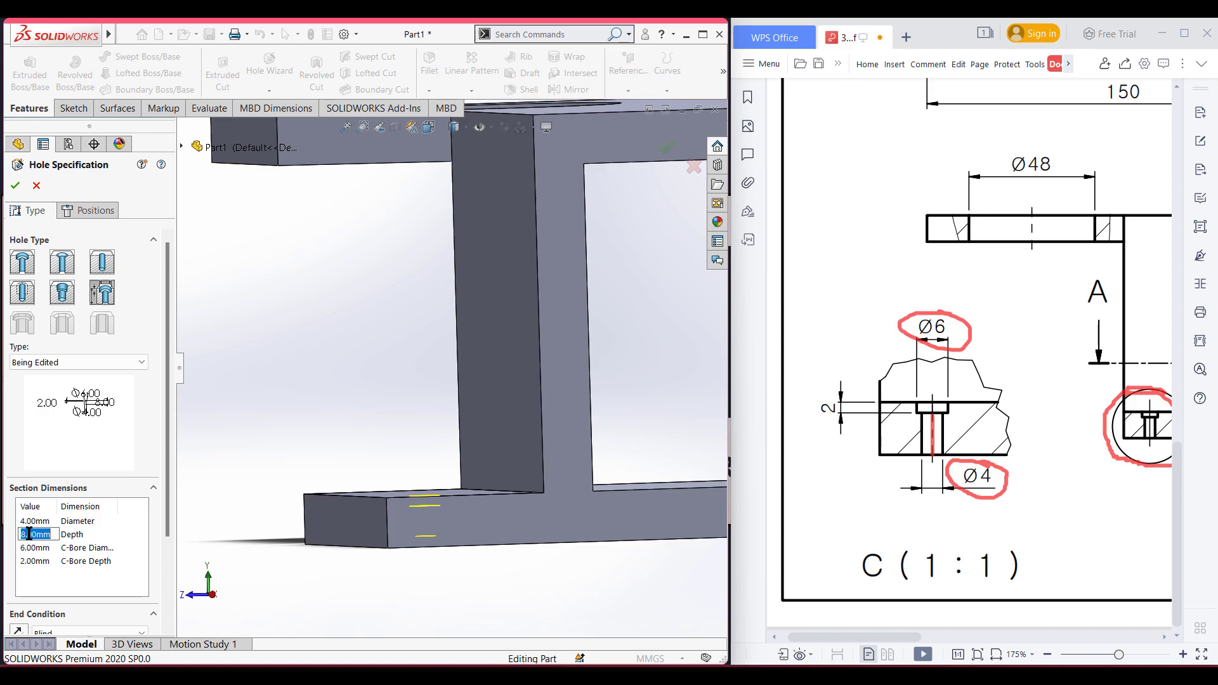
key("Return")
mouse_move(279, 560)
middle_mouse_down()
mouse_move(284, 511)
mouse_move(280, 553)
middle_mouse_up()
left_click(18, 185)
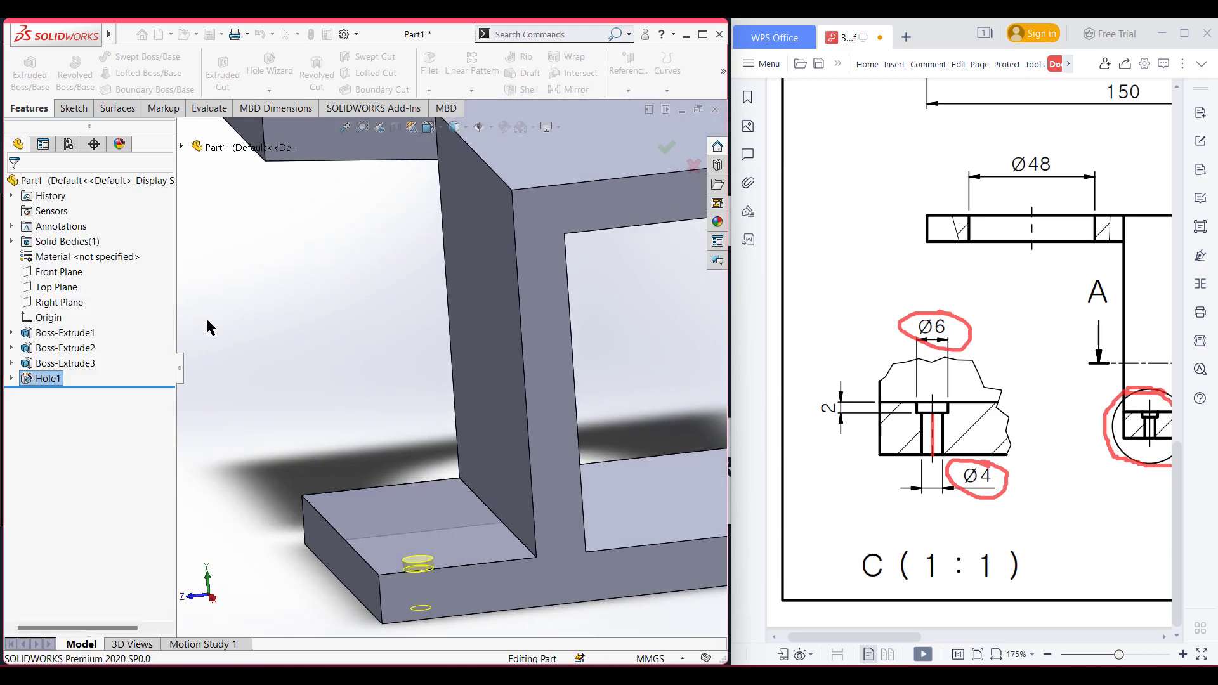
middle_click_drag(274, 394, 363, 310)
scroll(280, 448, "up", 4)
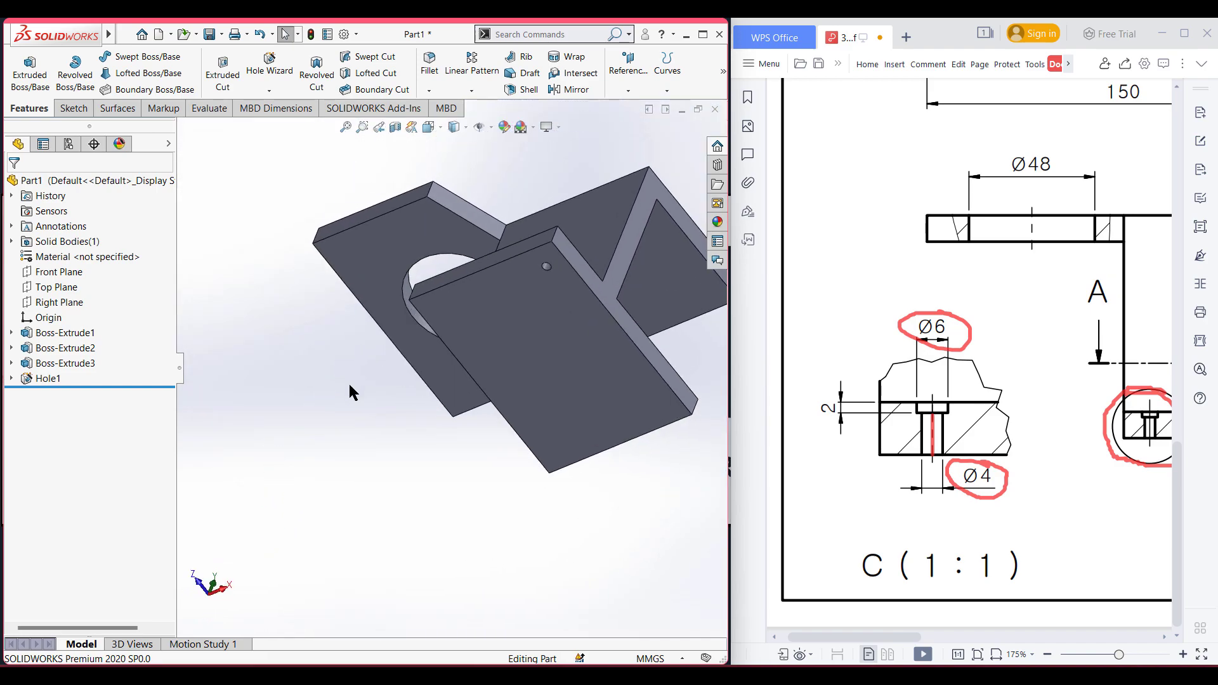
key("ctrl+7")
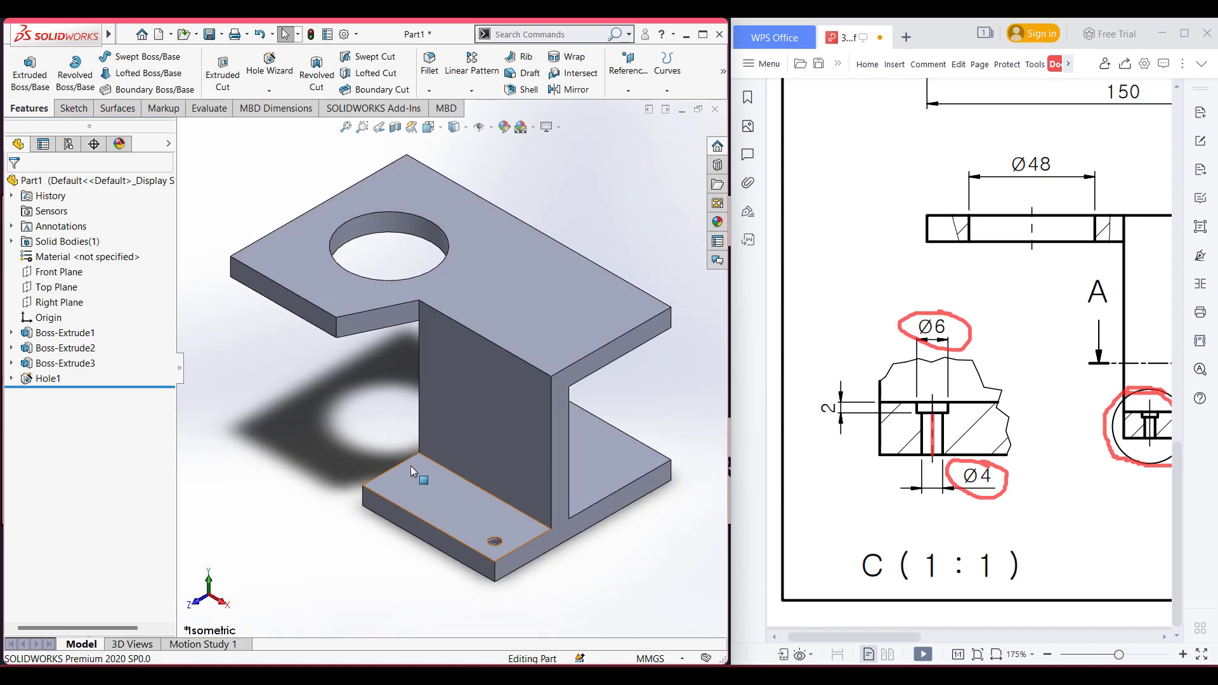
- Fit the whole drawing page in the PDF viewer and mark the four holes and their symmetry lines in section A-A
left_click(995, 654)
left_click_drag(1049, 392, 1040, 388)
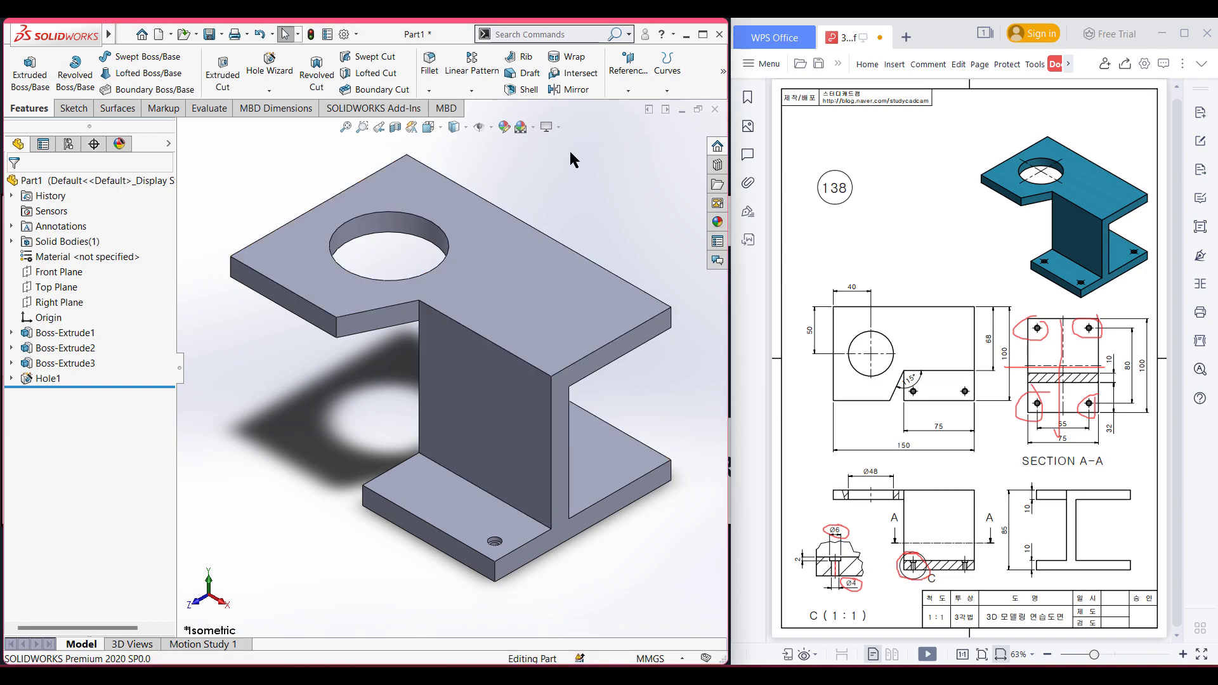
- Create a reference plane midway between the base plate's two opposite short end faces
left_click(628, 88)
left_click(626, 113)
left_click(546, 541)
middle_click_drag(337, 484, 149, 298)
scroll(365, 502, "down", 1)
left_click(358, 465)
left_click(14, 190)
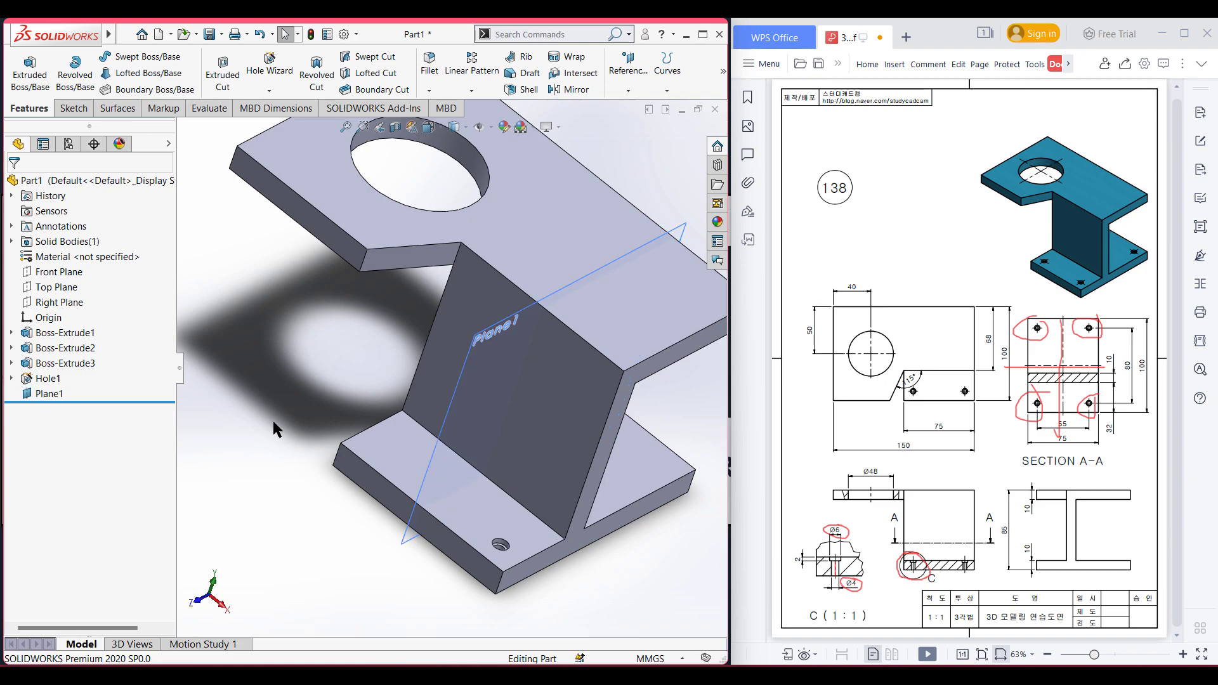
key("ctrl+7")
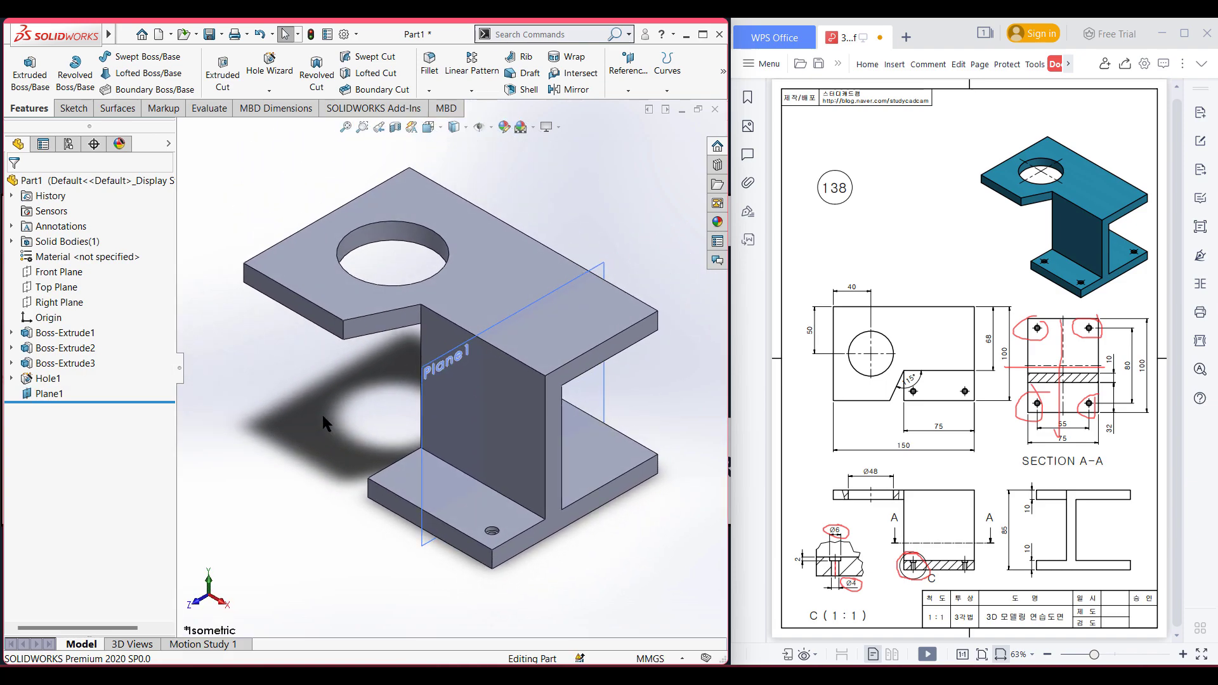
- Mirror the counterbored hole Hole1 about Plane1 to the other end of the base plate, and hide the plane
left_click(574, 90)
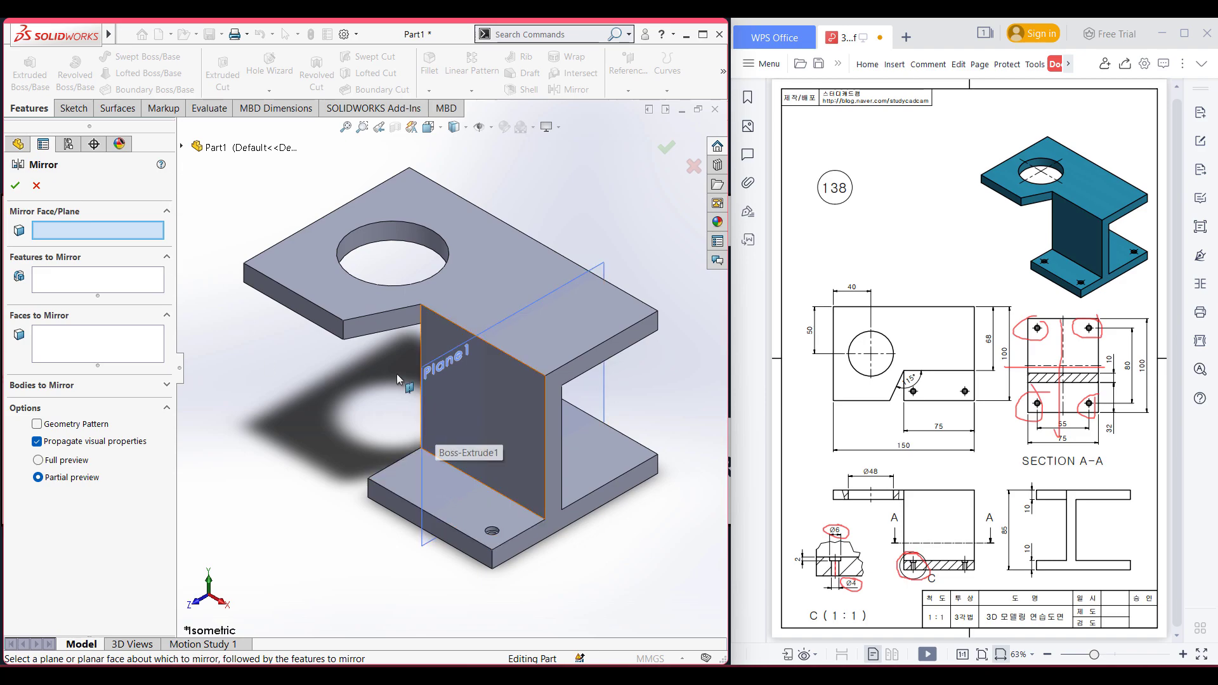
left_click(182, 148)
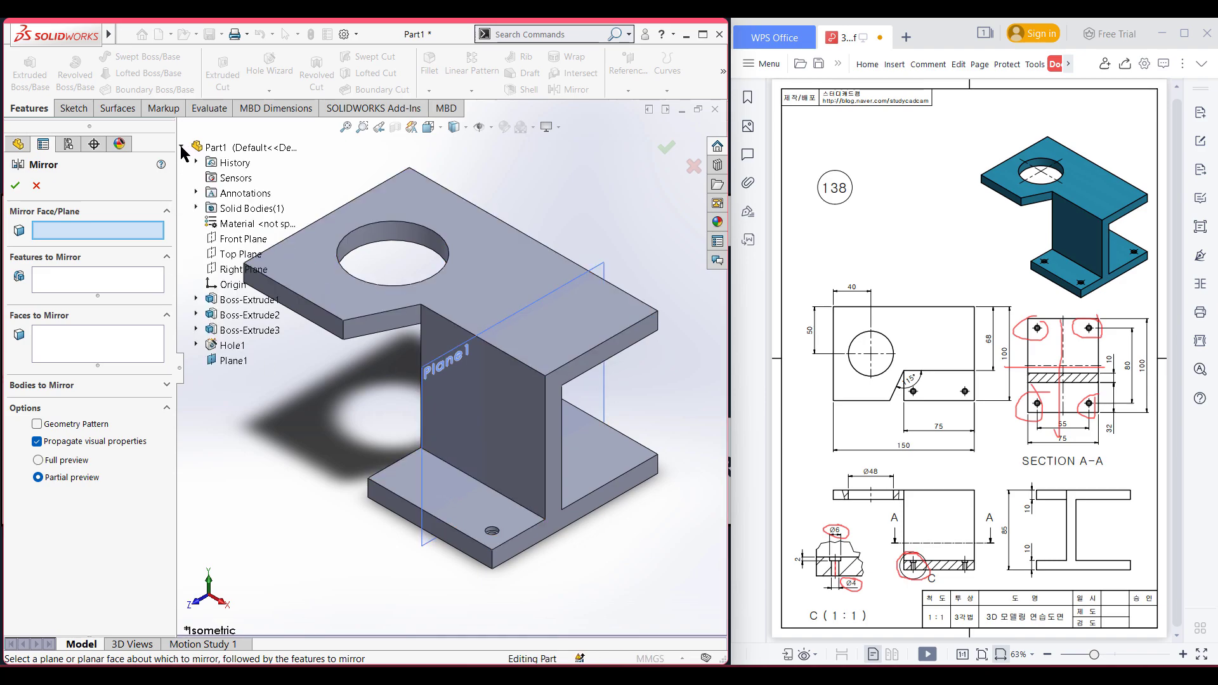
left_click(228, 361)
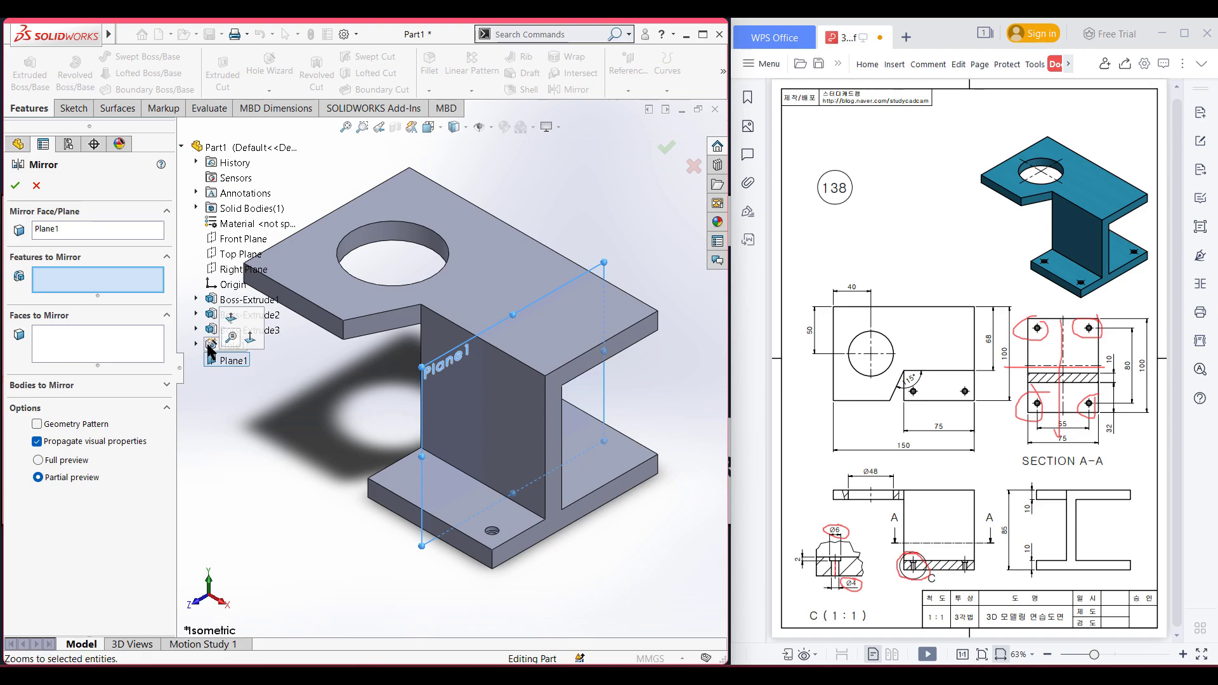
left_click(230, 346)
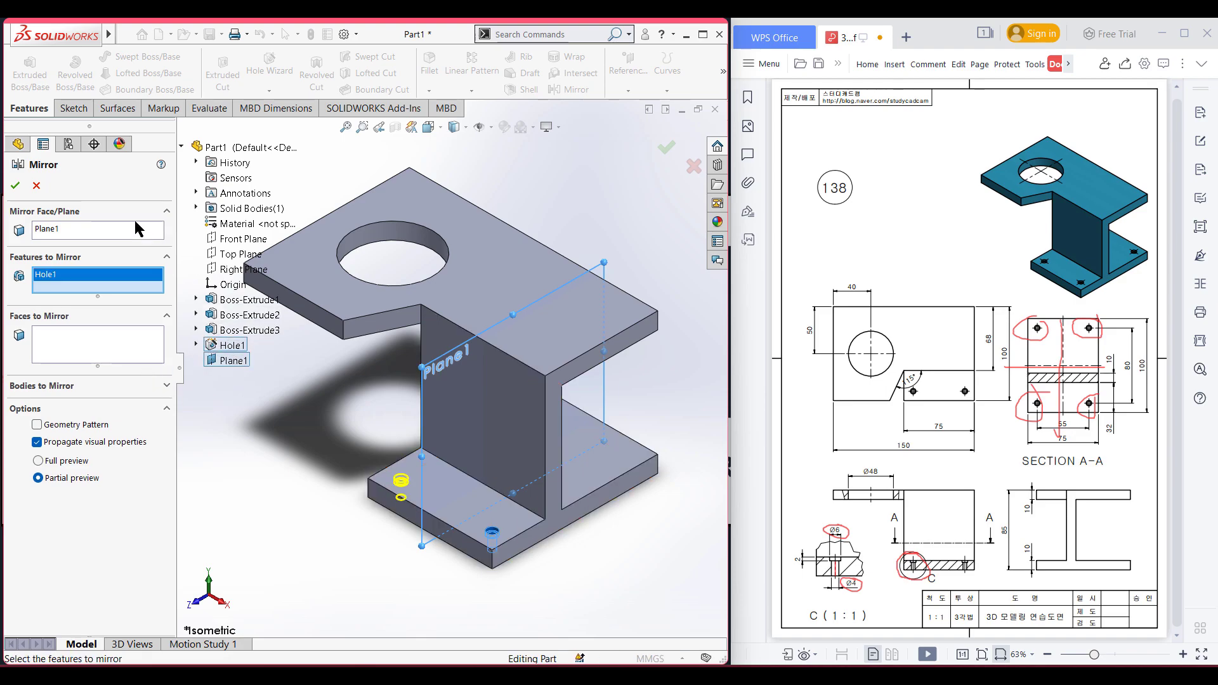
left_click(17, 185)
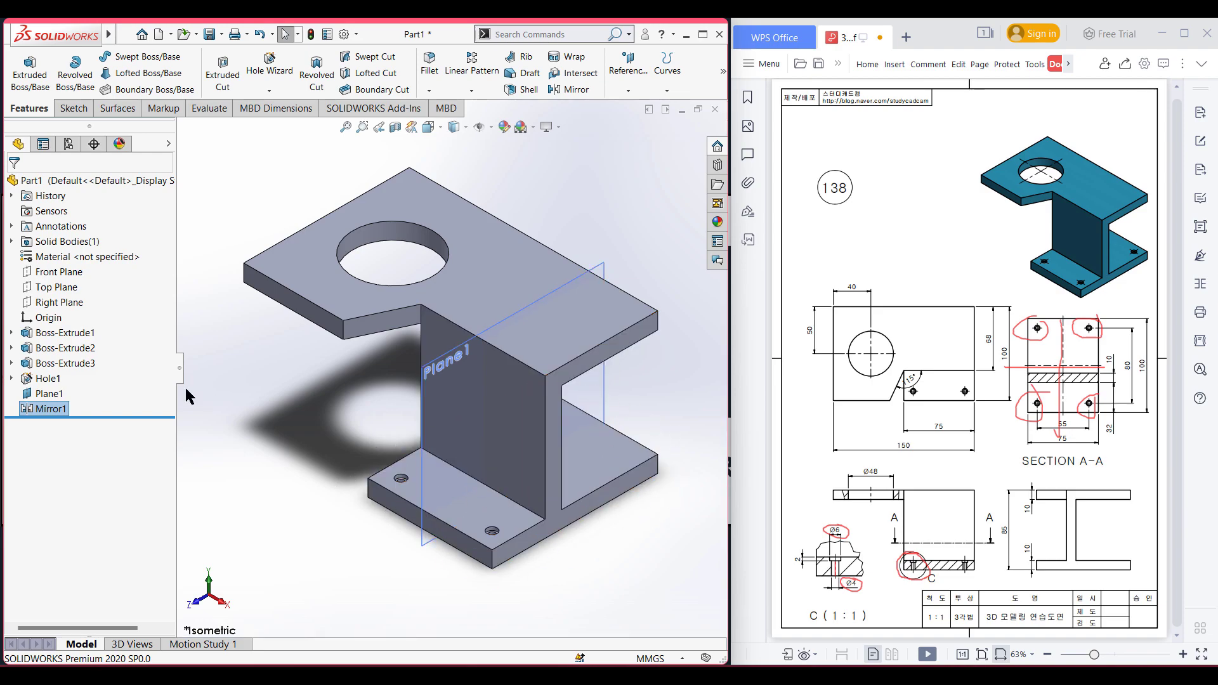
right_click(54, 393)
left_click(84, 373)
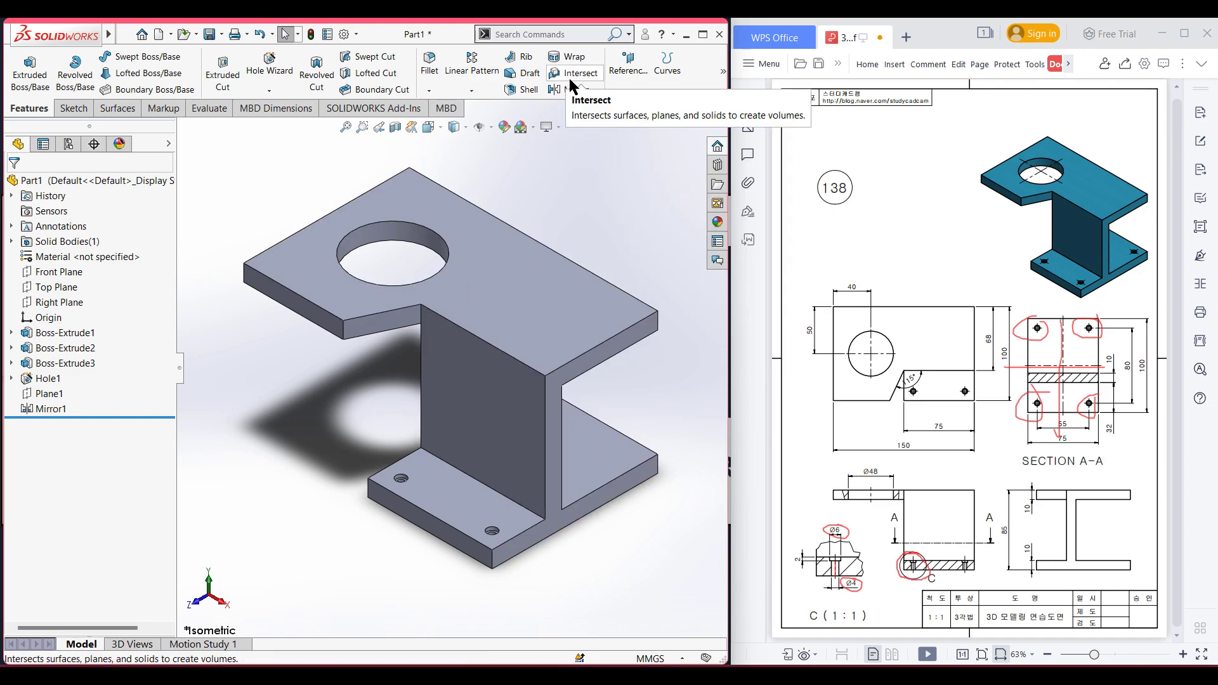
- Create a second reference plane midway between the top plate's two opposite long side faces
left_click(627, 92)
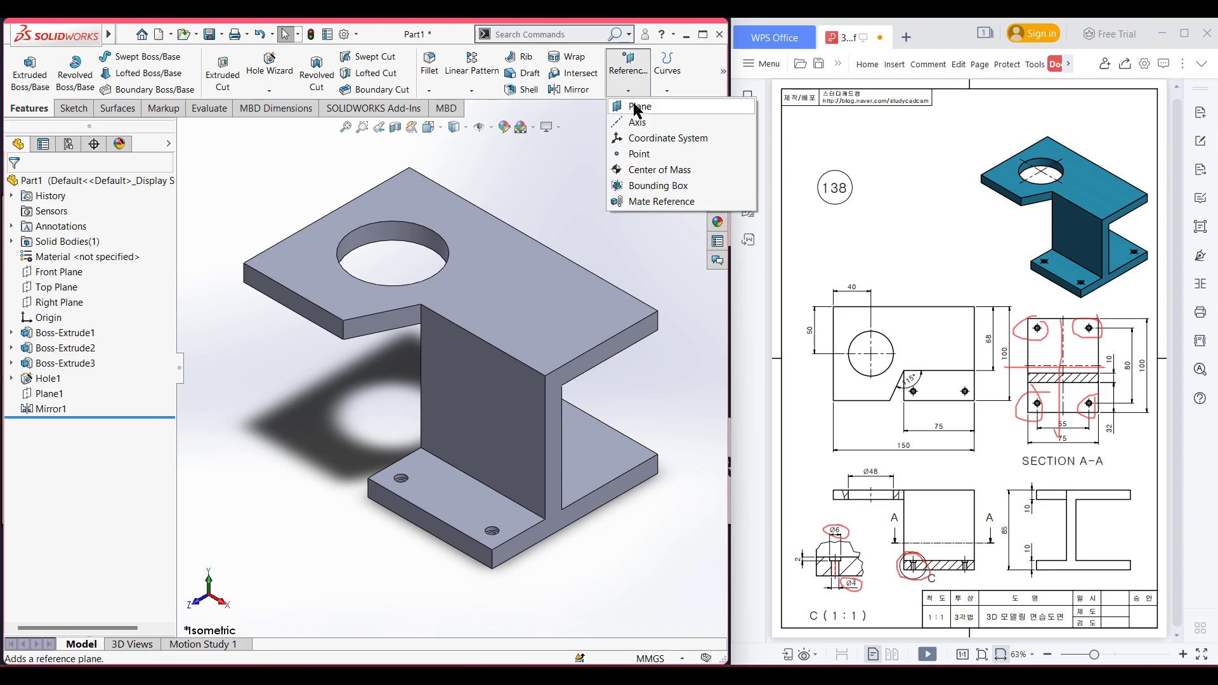
left_click(638, 107)
left_click(302, 313)
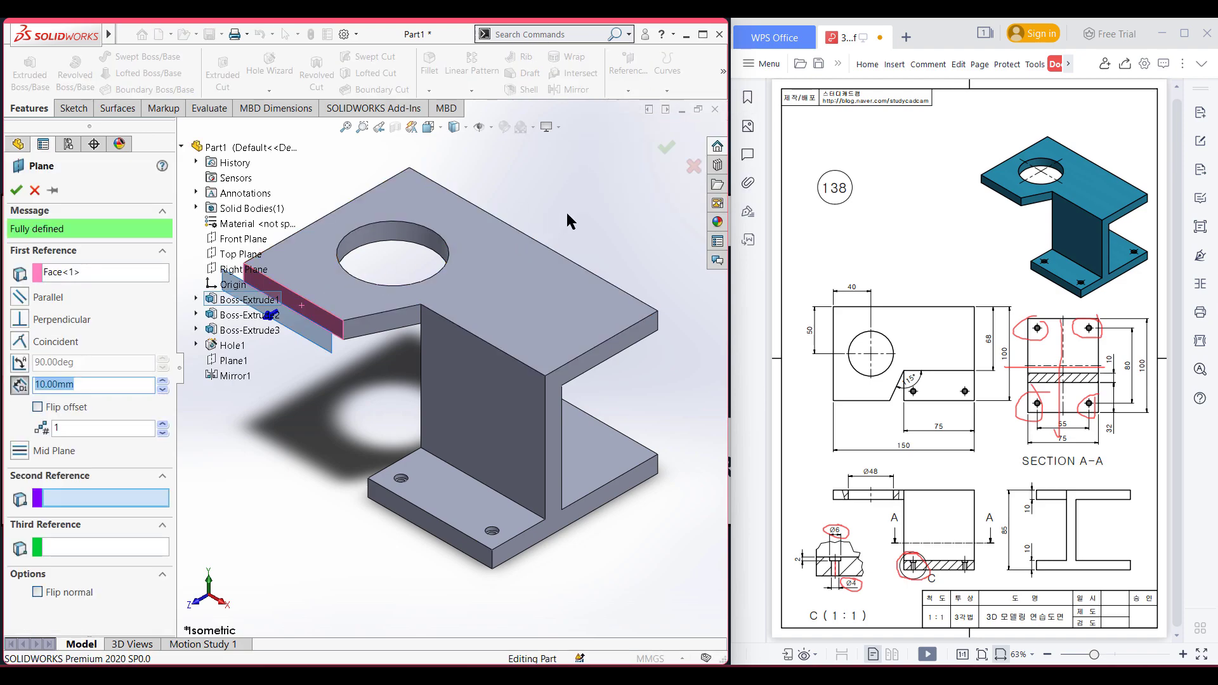
middle_click_drag(575, 218, 494, 203)
left_click(495, 203)
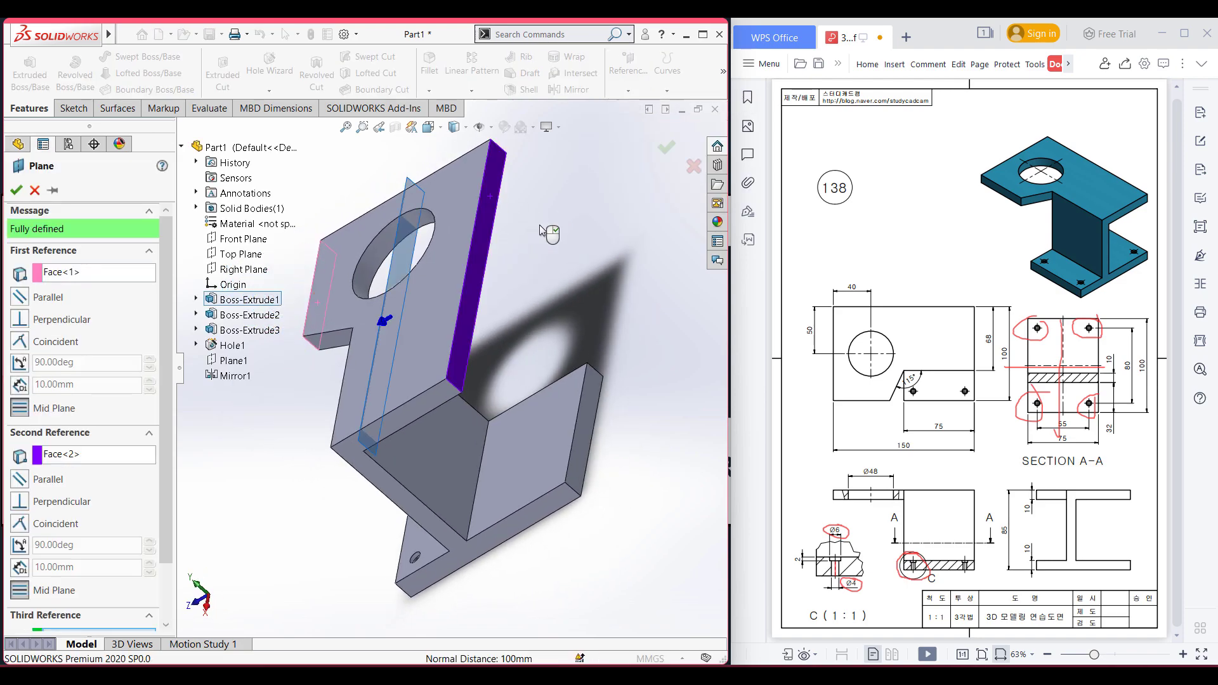
key("ctrl+7")
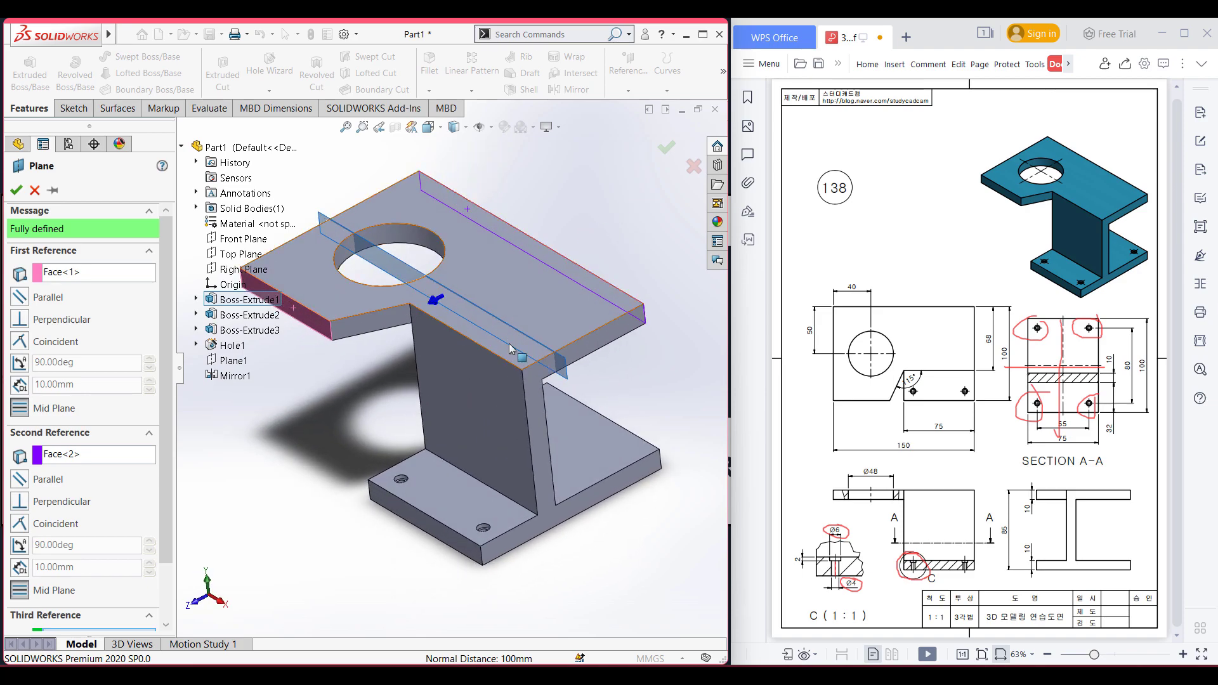
middle_click_drag(604, 554, 577, 545)
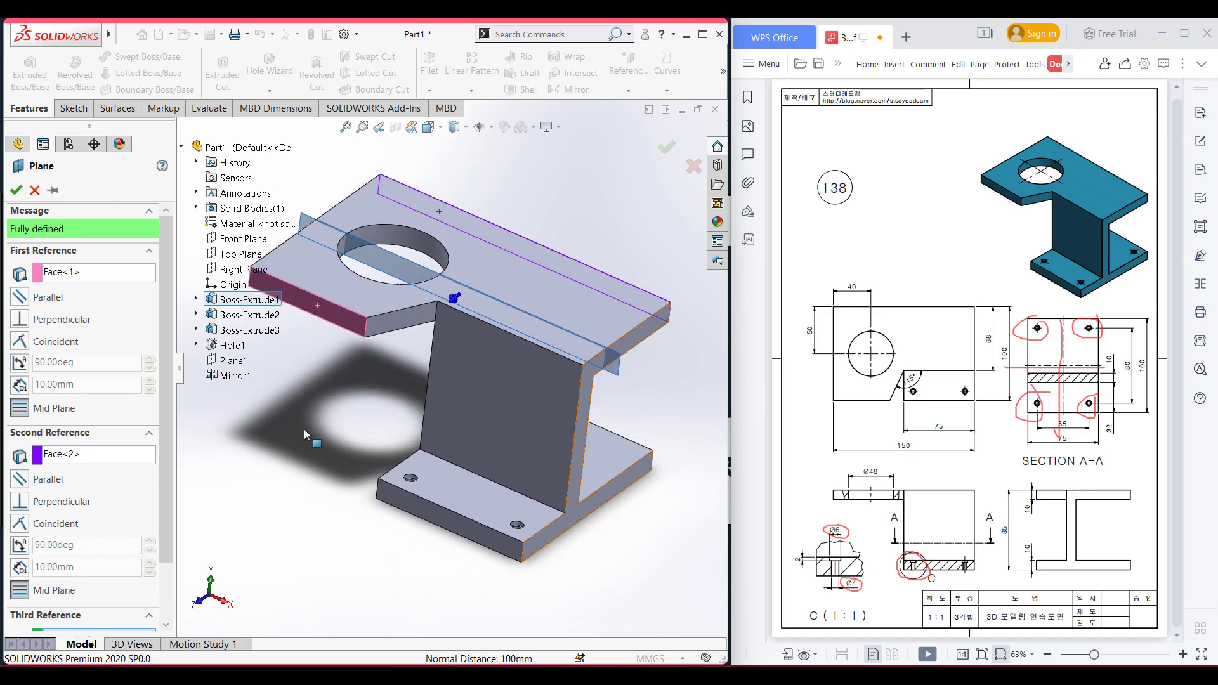
left_click(16, 190)
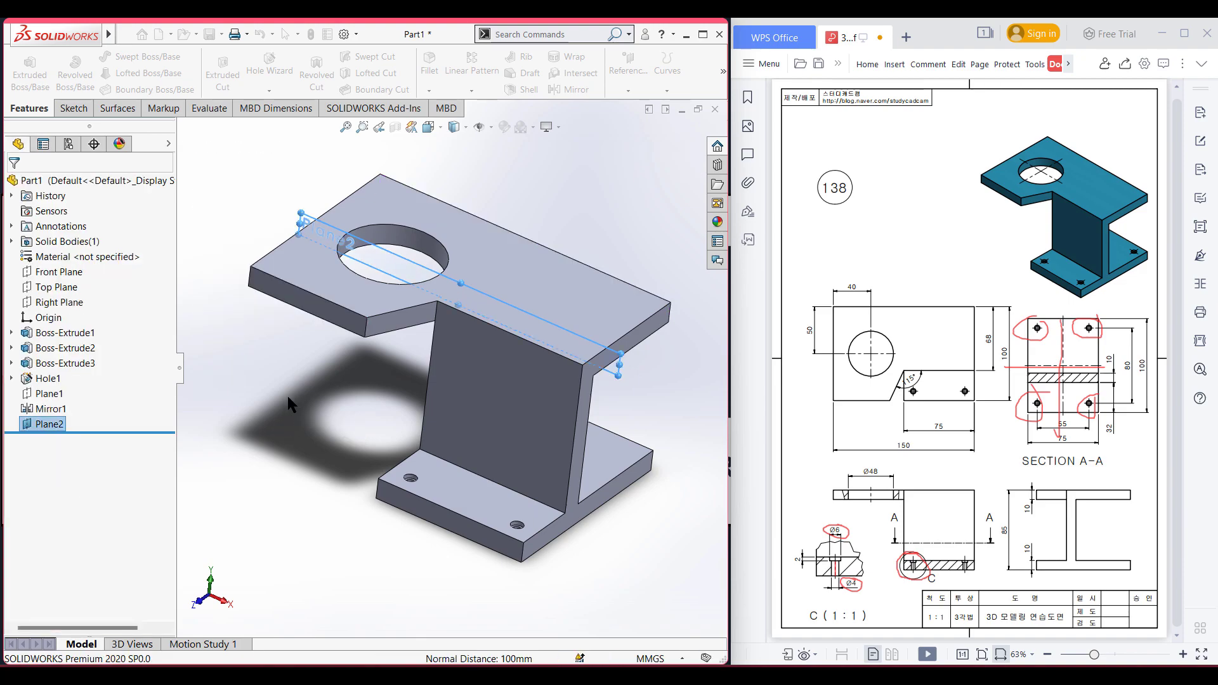
key("ctrl+7")
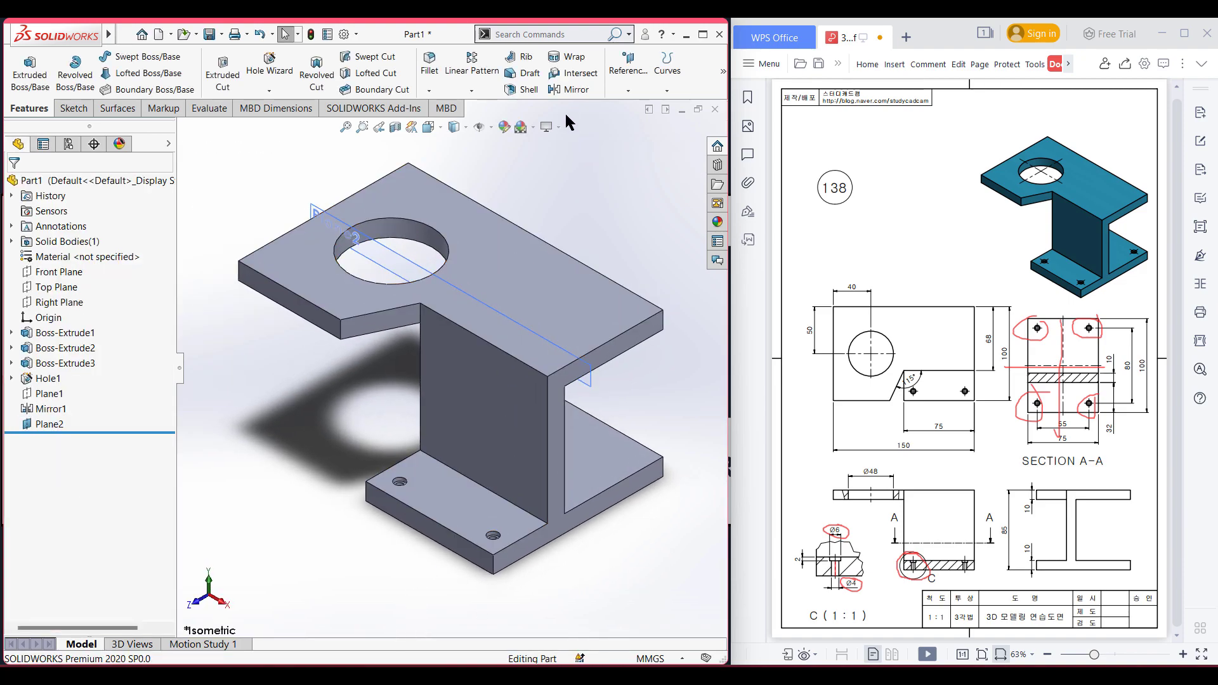
- Mirror Hole1 and Mirror1 about Plane2 to create the hole pair on the base plate's opposite side
left_click(568, 90)
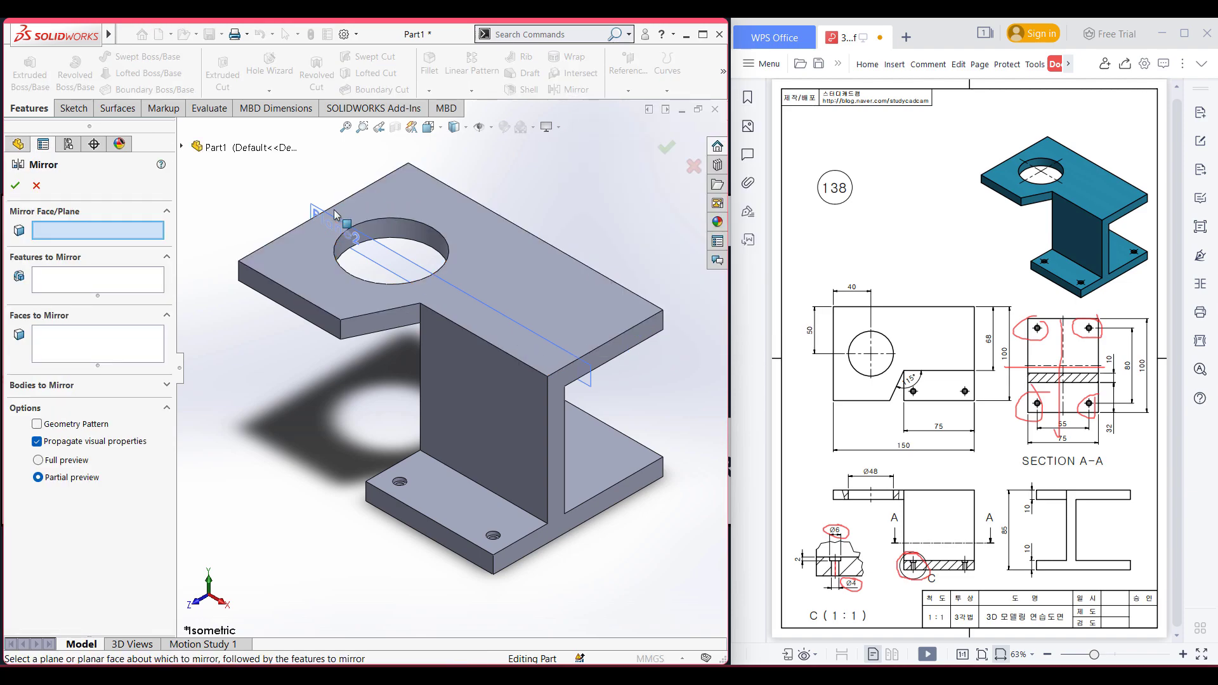
left_click(183, 149)
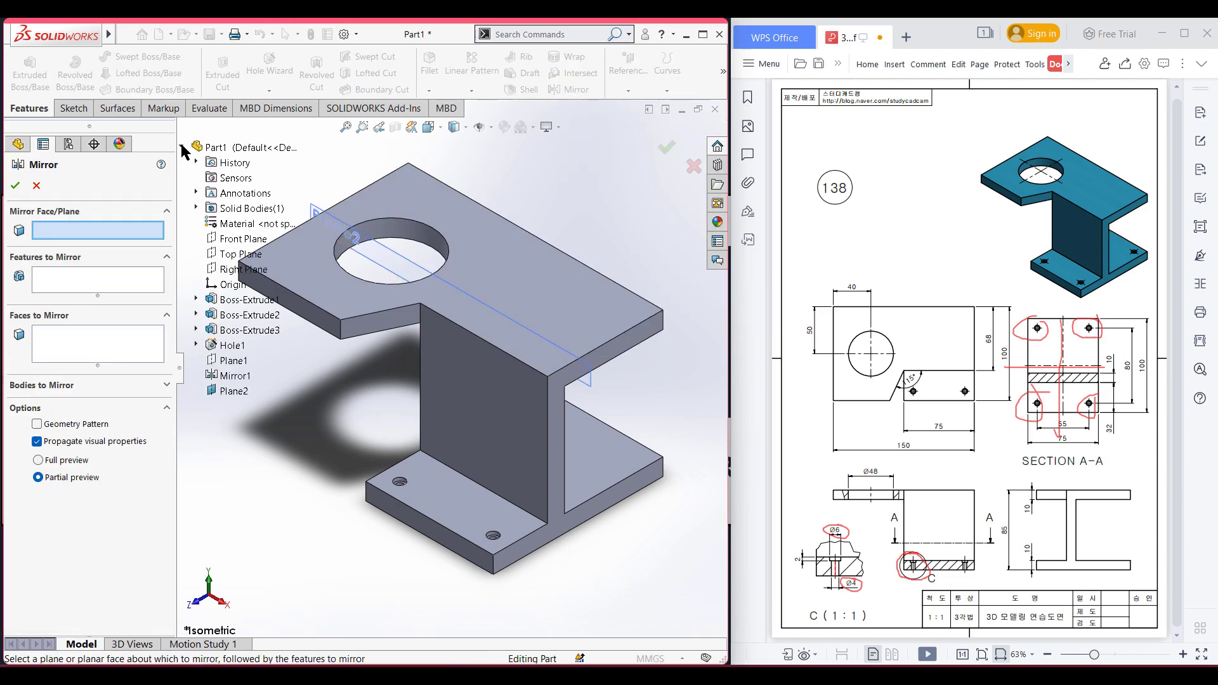
left_click(236, 392)
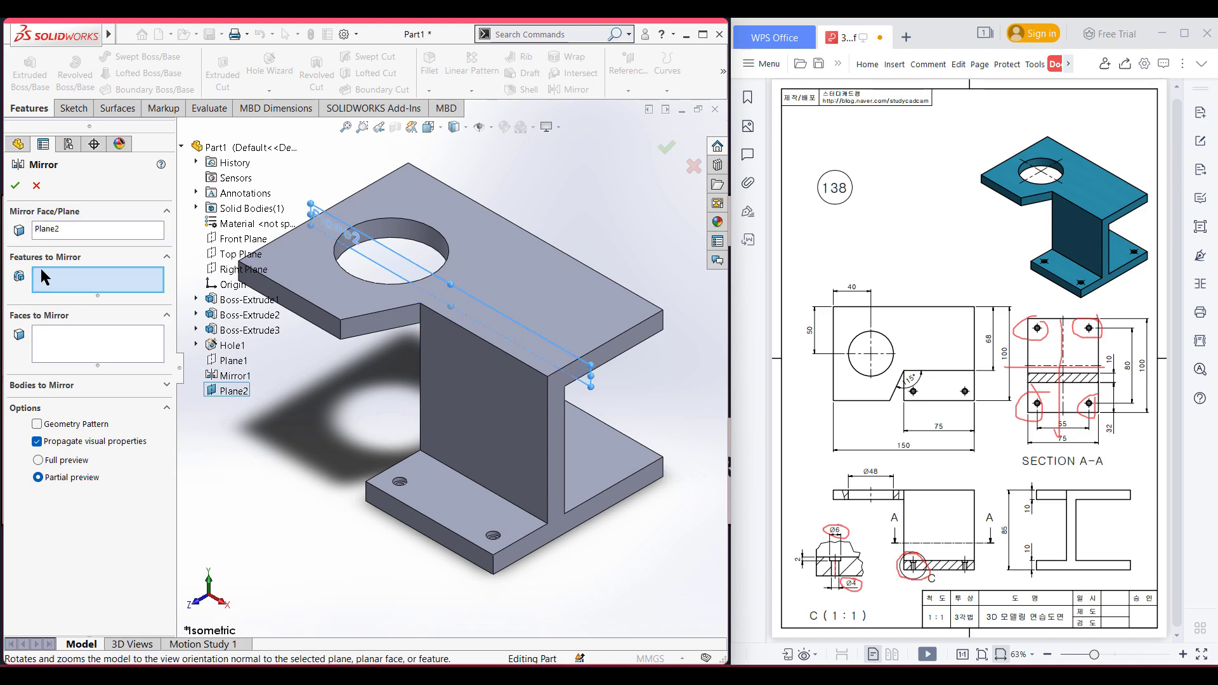
left_click(232, 345)
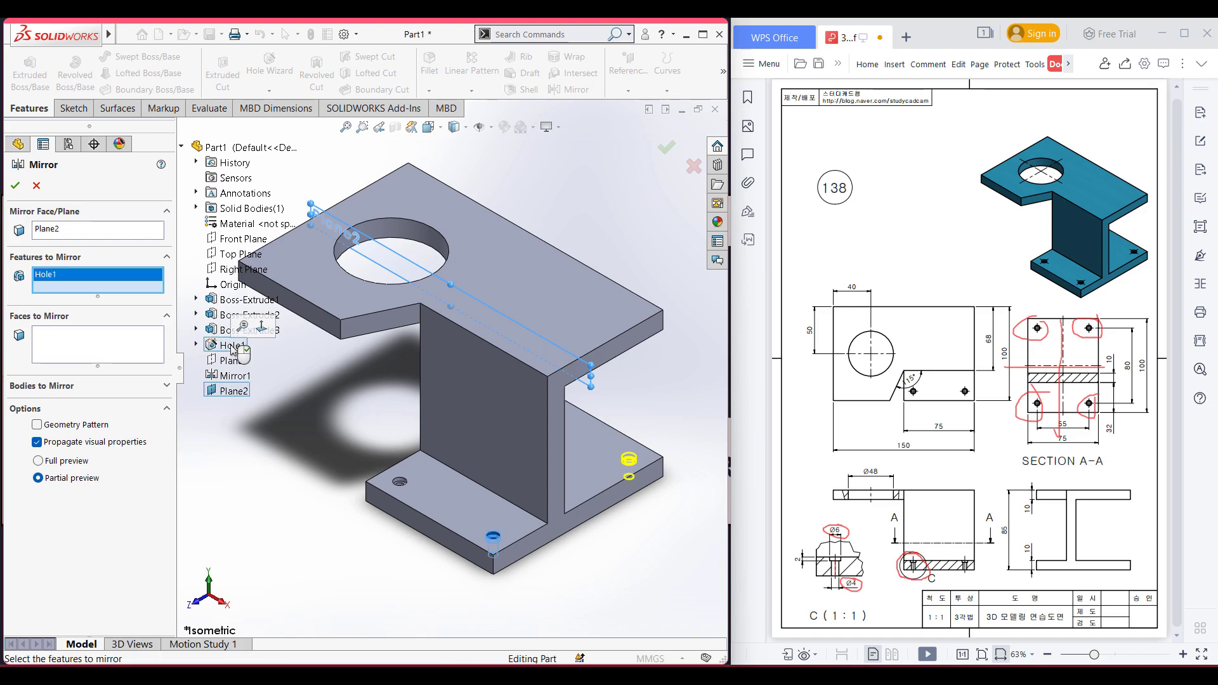
left_click(235, 377)
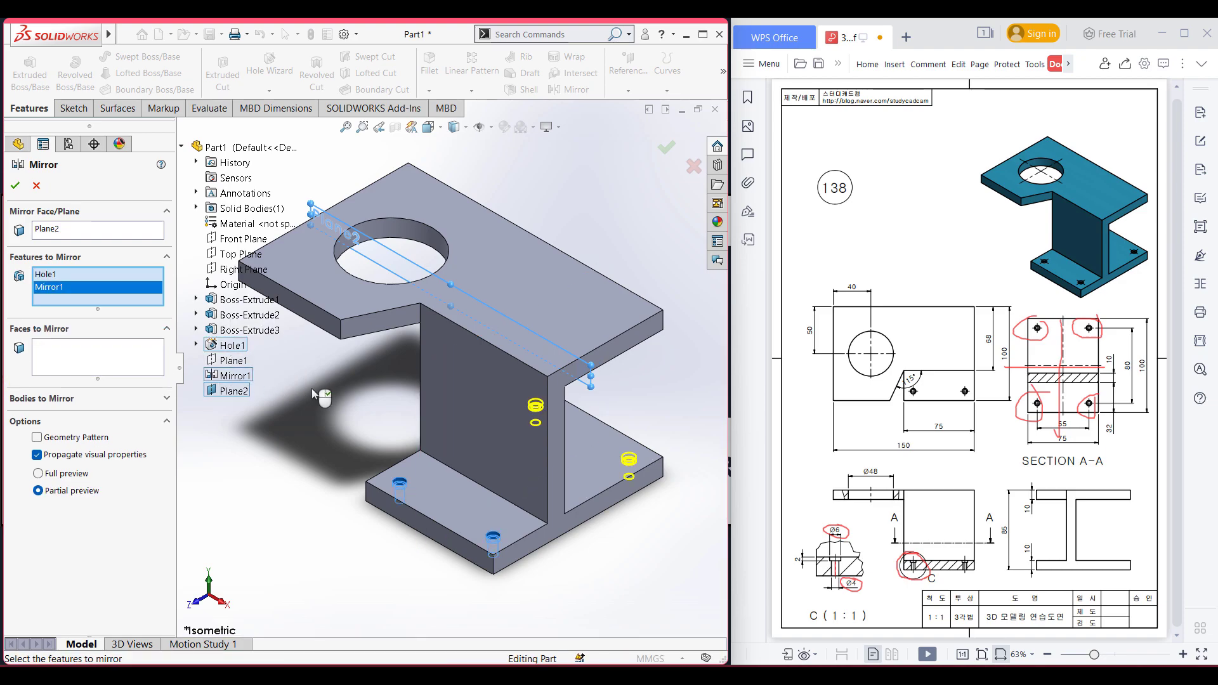
left_click(16, 186)
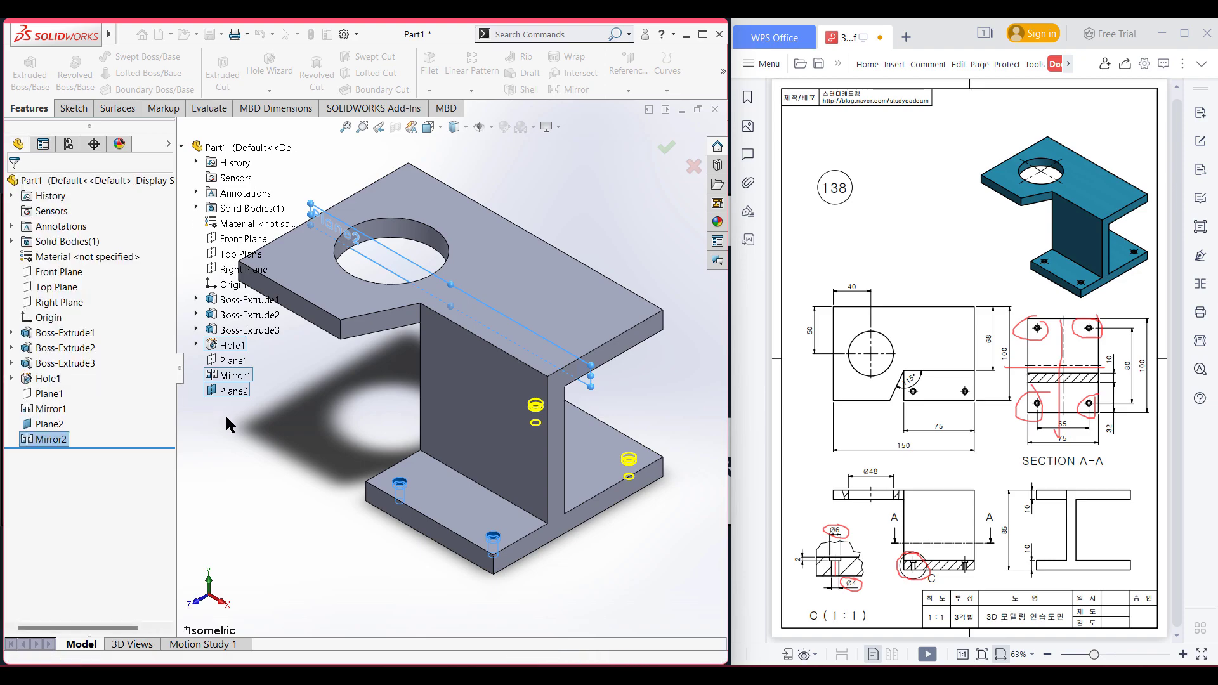
- Hide Plane2 and return the model to the isometric view
mouse_move(251, 424)
middle_mouse_down()
mouse_move(171, 427)
mouse_move(249, 425)
middle_mouse_up()
right_click(62, 428)
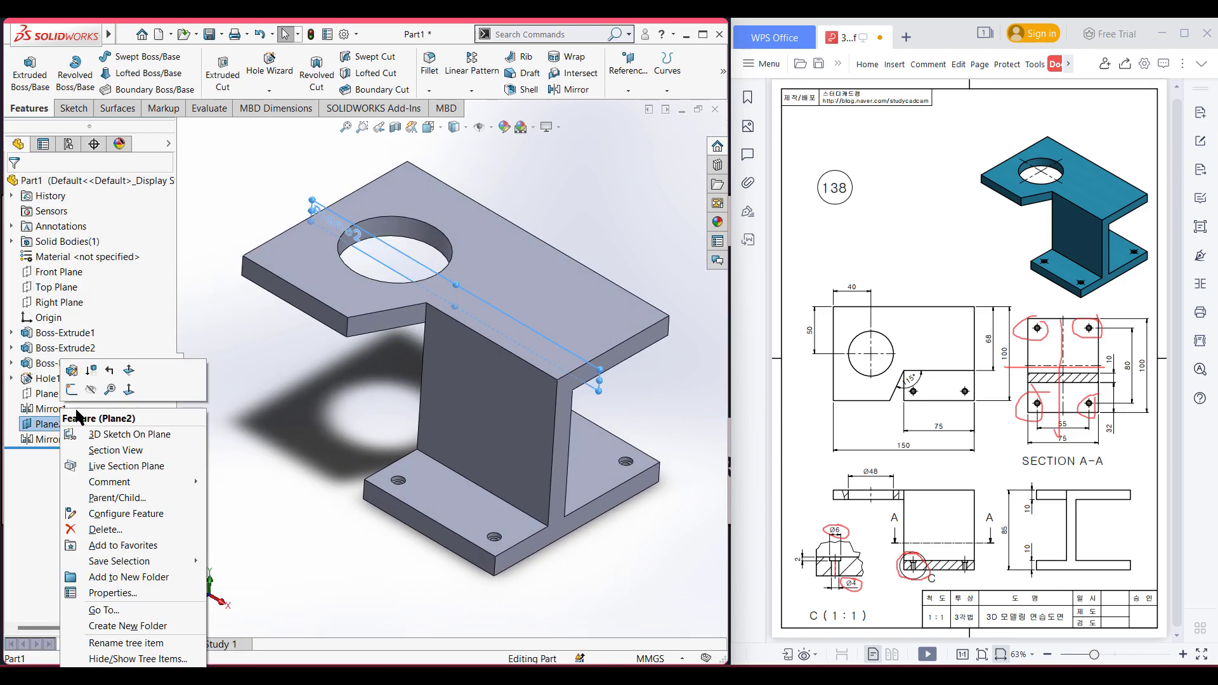
left_click(89, 380)
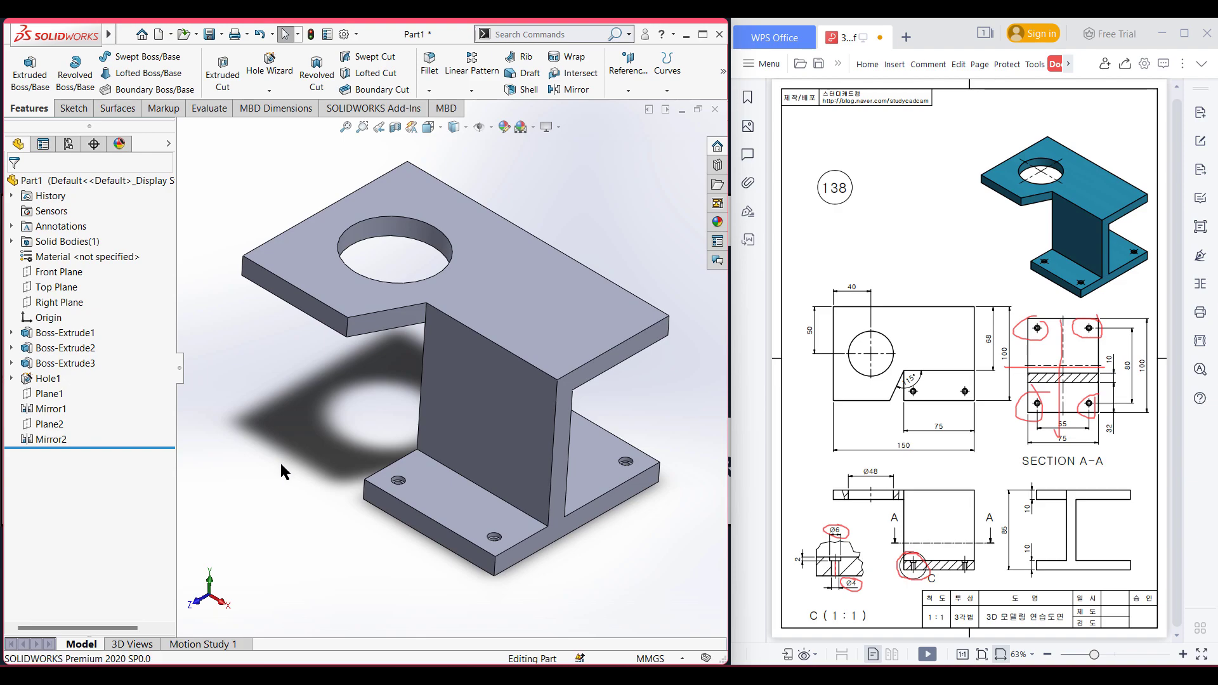
key("ctrl+7")
- In the PDF viewer, undo all red pen markings on the drawing and return to the SOLIDWORKS model
left_click_drag(867, 438, 908, 423)
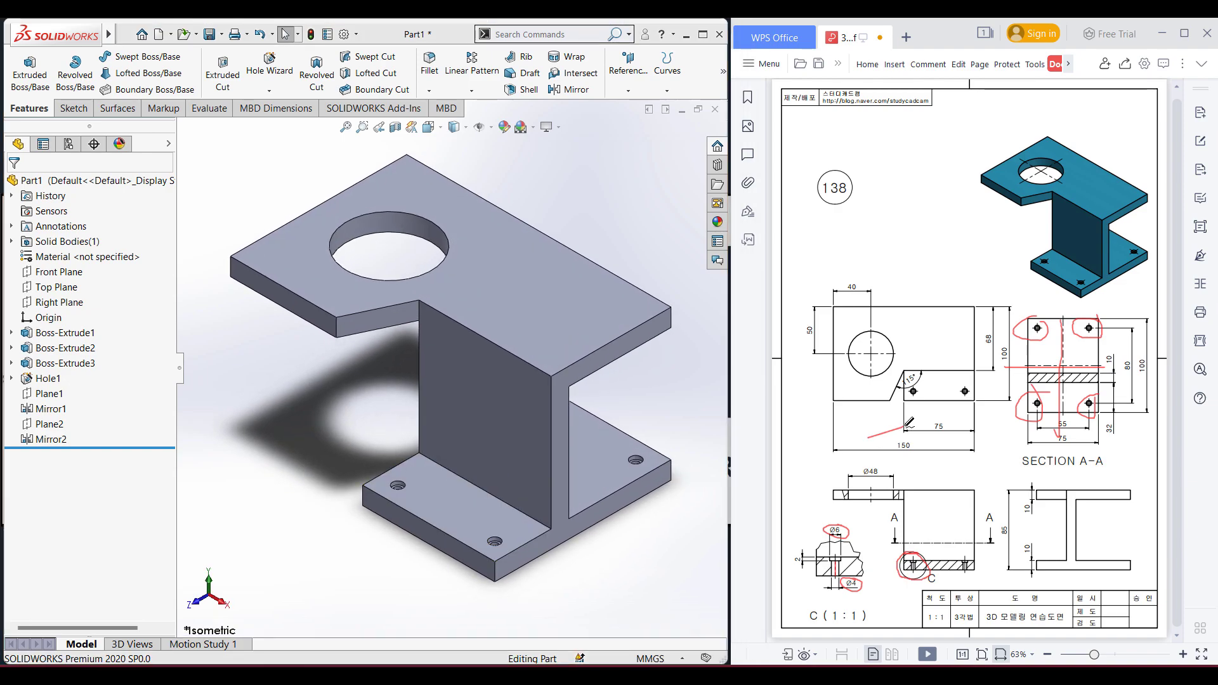
key("ctrl+z")
key("ctrl+z")
key("ctrl+z")
key("ctrl+z")
key("ctrl+z")
key("ctrl+z")
key("ctrl+z")
key("ctrl+z")
key("ctrl+z")
key("ctrl+z")
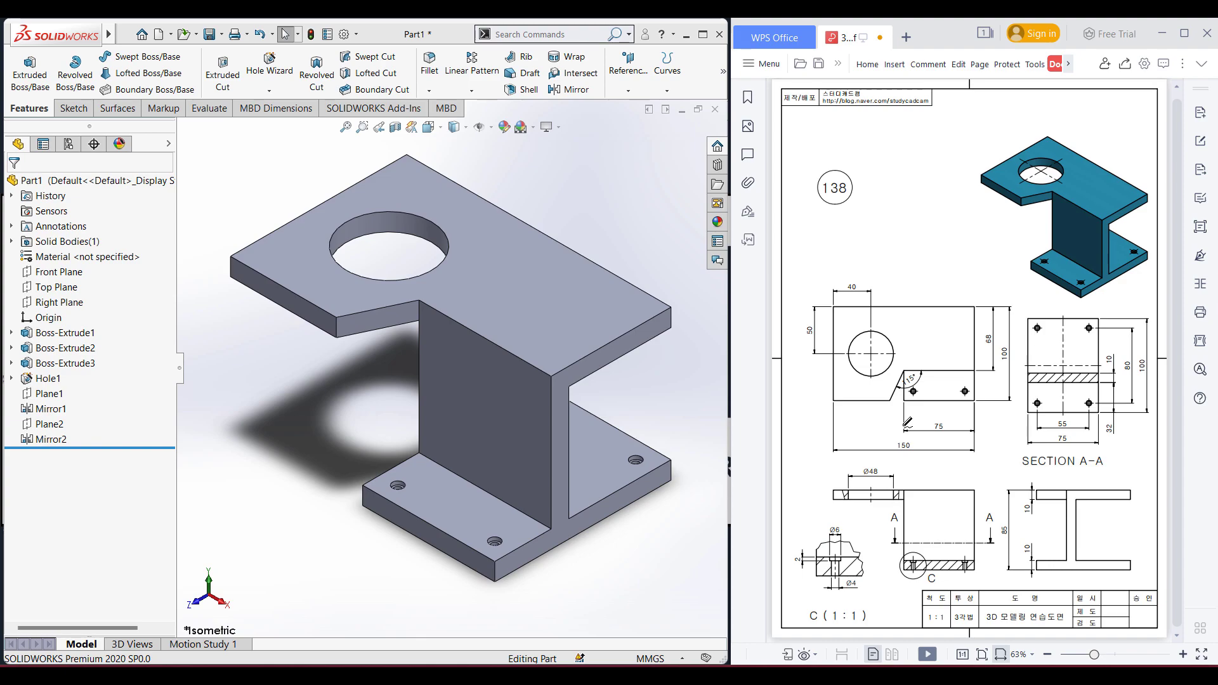
left_click(618, 555)
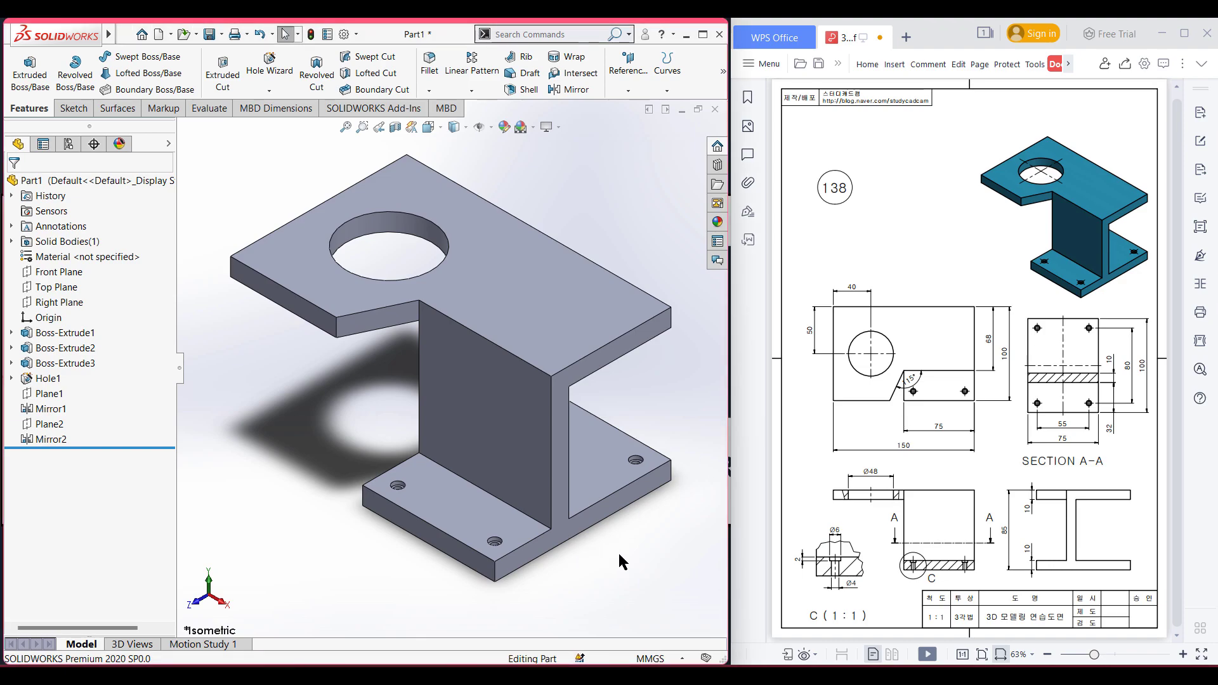